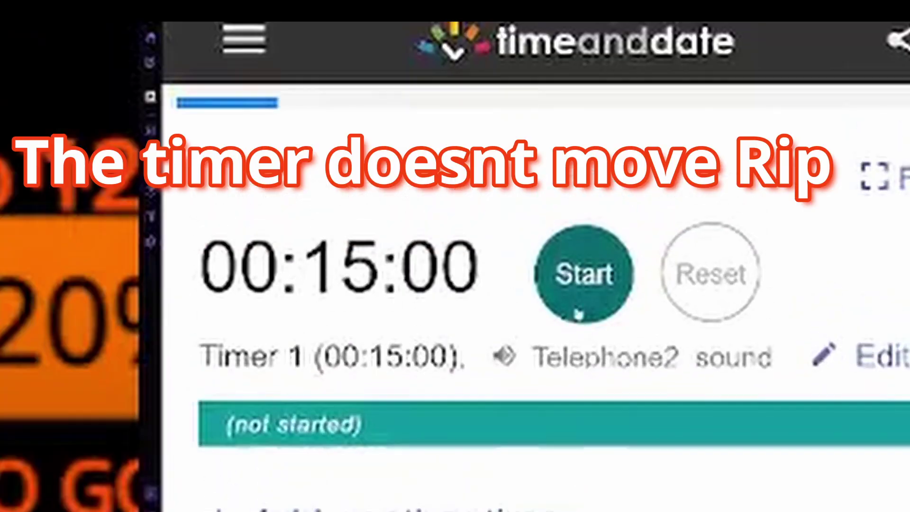
- Start the 15-minute countdown timer on the timeanddate page
click(572, 308)
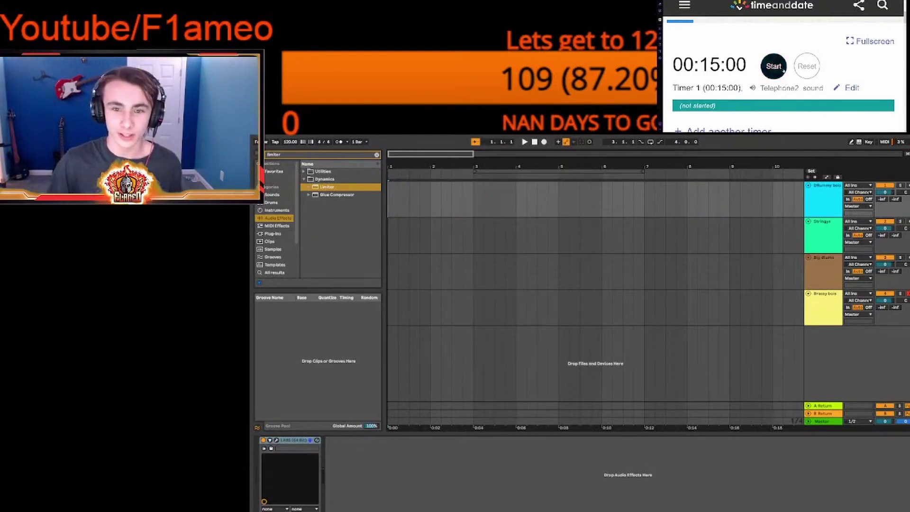
click(775, 69)
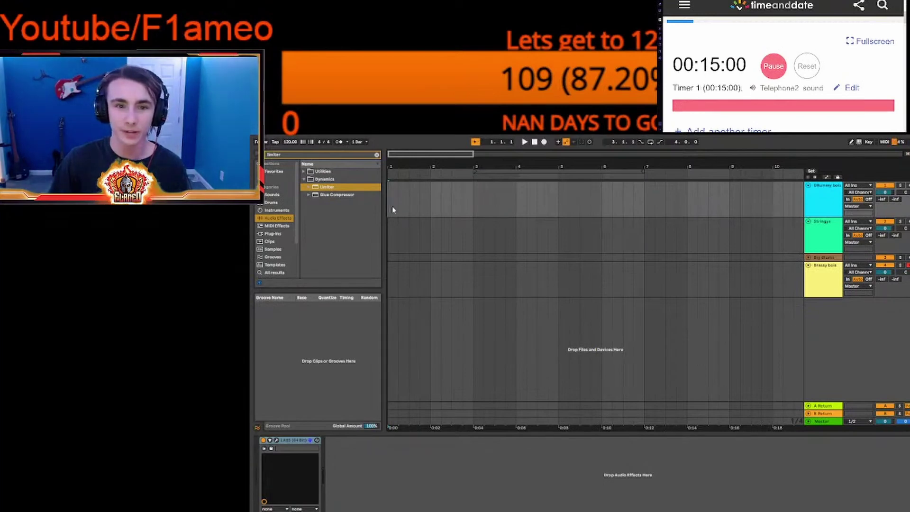
- Insert an empty two-bar MIDI clip at bar 1 of the Big drums track and open it in an enlarged note editor
click(405, 280)
click(809, 258)
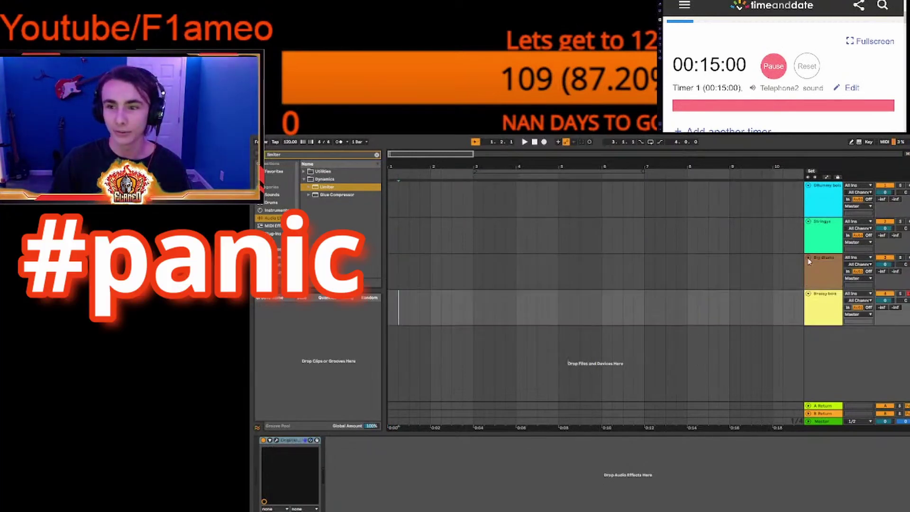
right_click(447, 271)
click(542, 310)
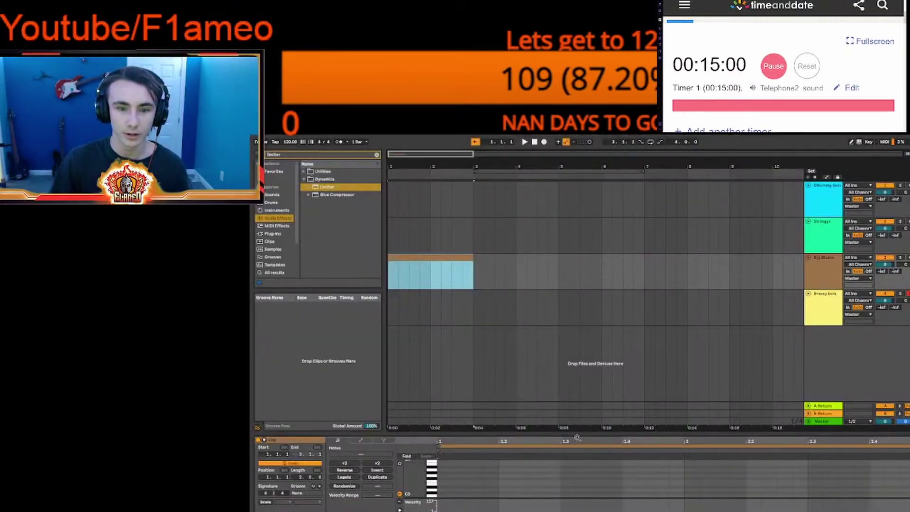
drag(576, 432, 576, 150)
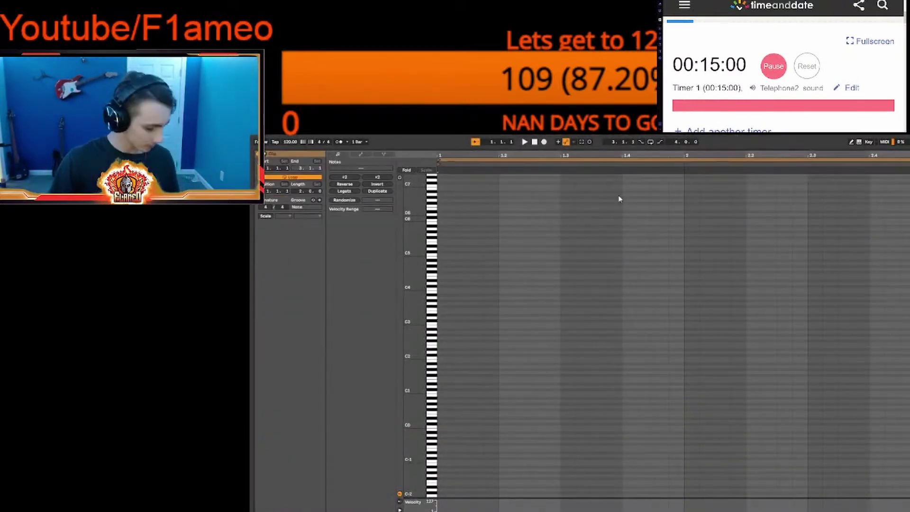
drag(674, 150, 674, 509)
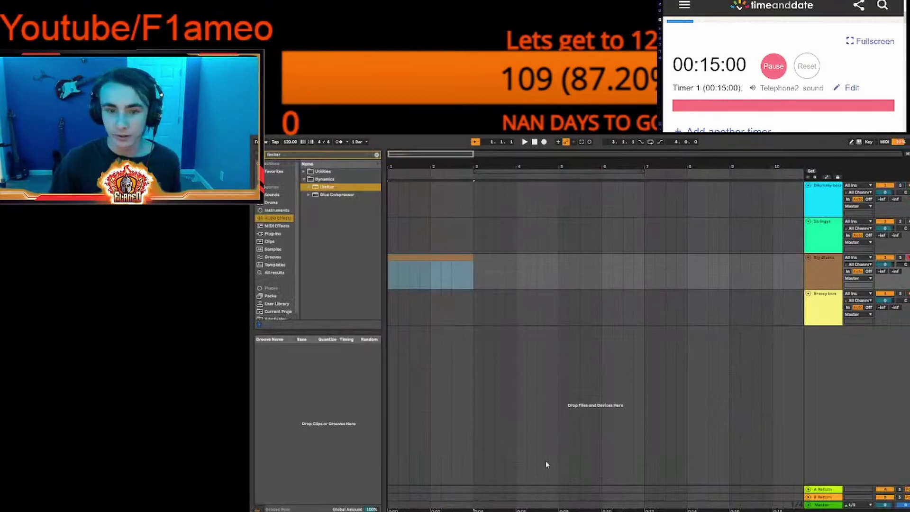
double_click(433, 257)
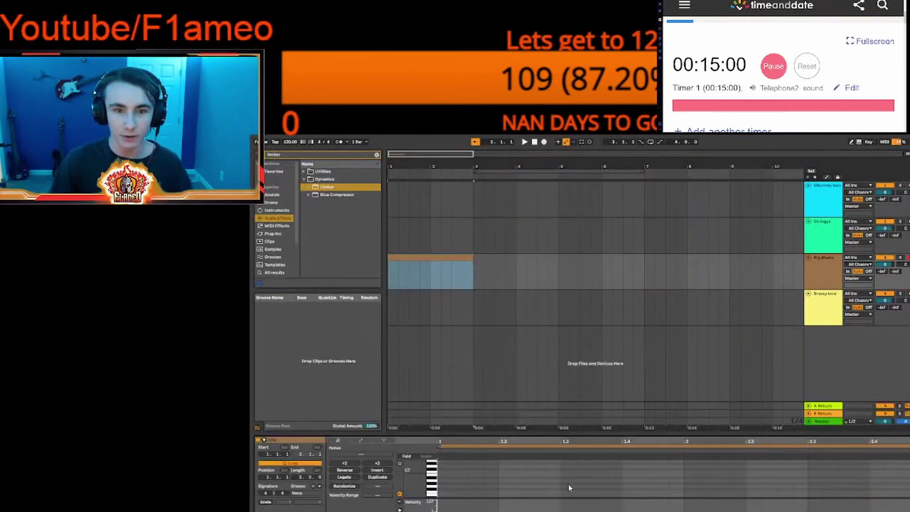
drag(574, 439, 530, 183)
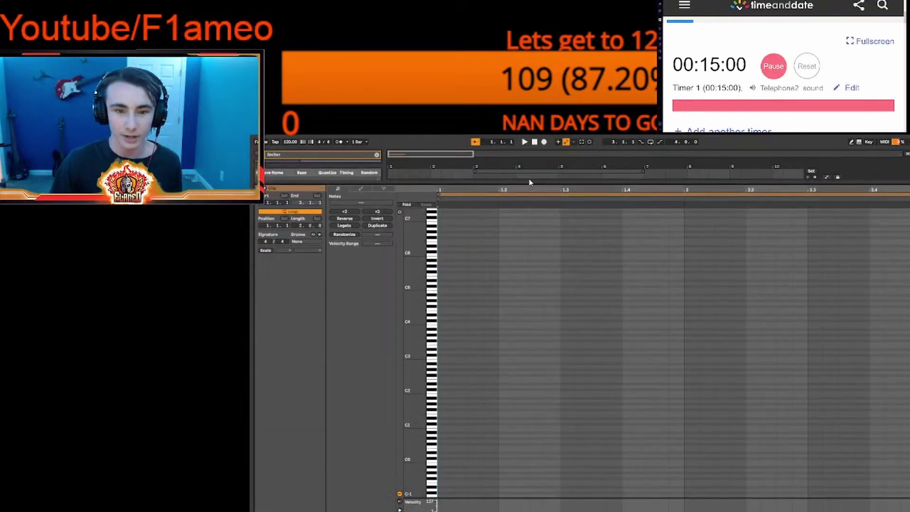
- Stack drum notes E3, F#3, G3, A3, B3, C#4 and F4 on beat 1 and copy the stack to beat 1.2
double_click(443, 346)
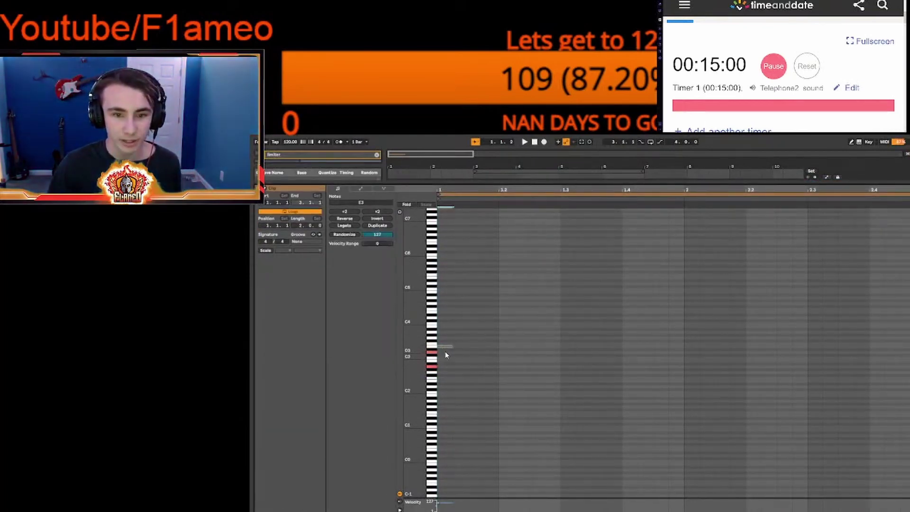
double_click(445, 352)
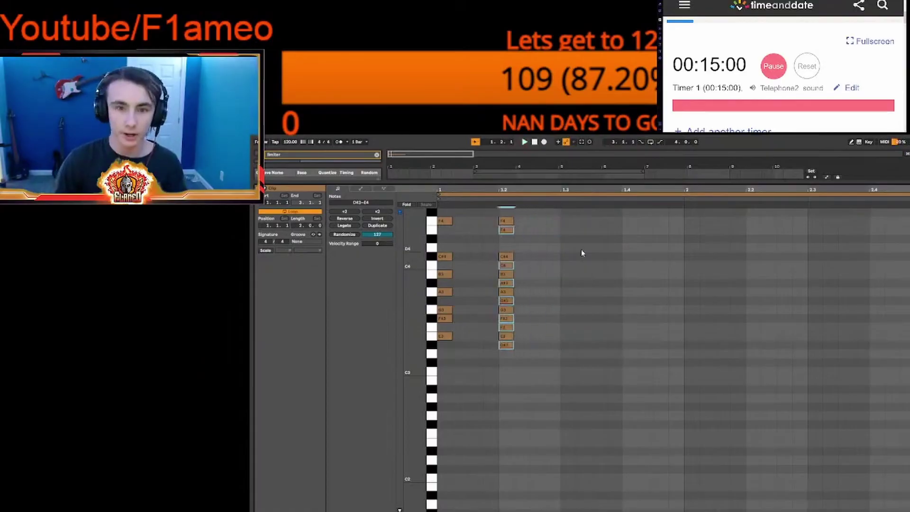
key(Left)
key(Up)
key(space)
key(space)
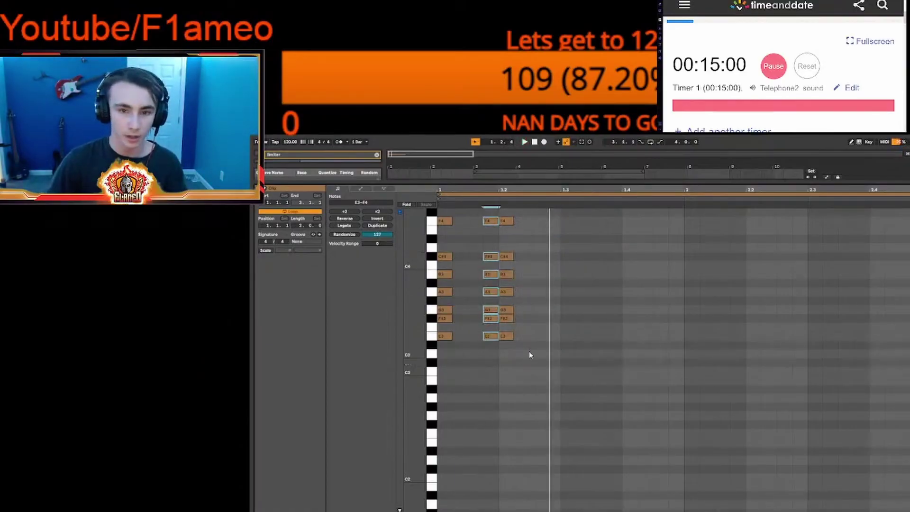
- Place further copies of the drum note stack at beats 1.3 and 1.3.3, checking the rhythm by playback
key(Right)
key(Right)
key(Right)
key(Right)
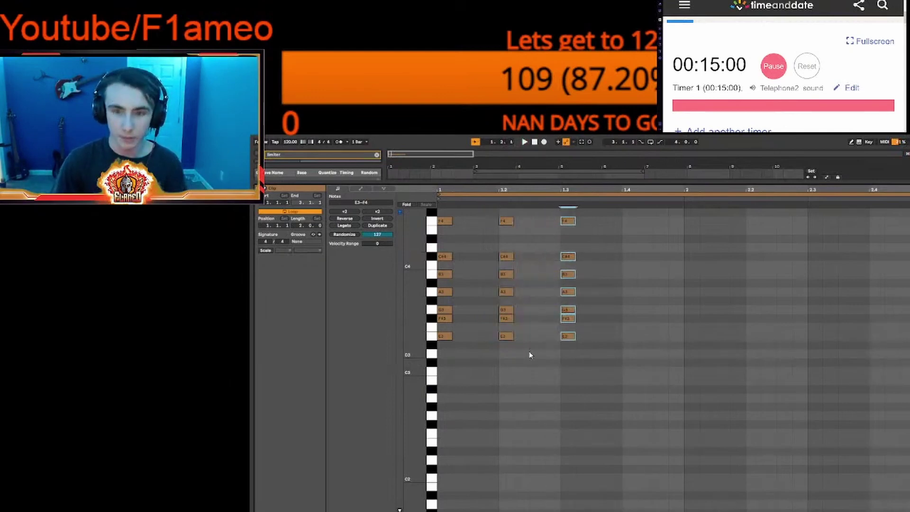
key(space)
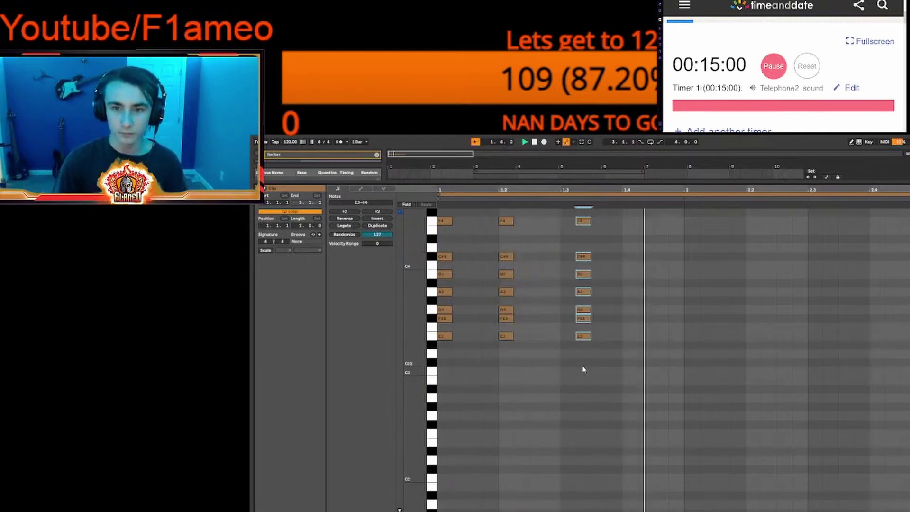
key(ctrl+d)
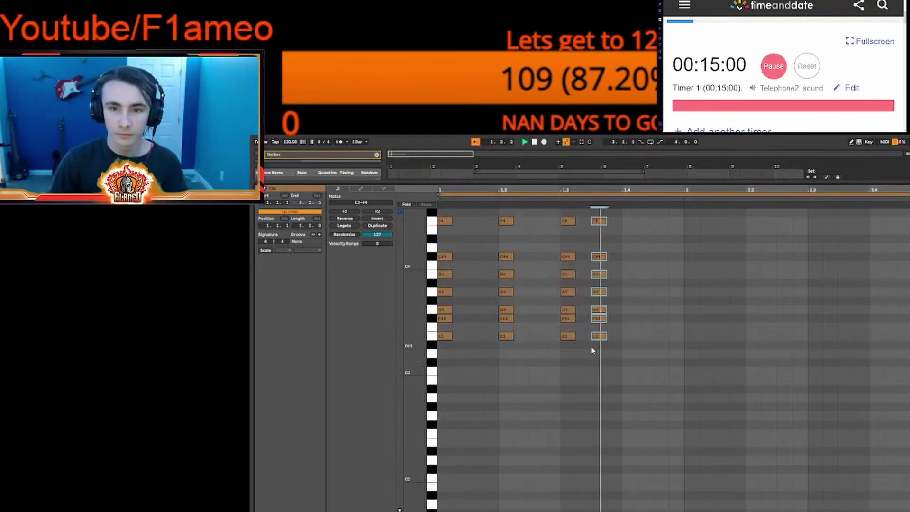
key(ctrl+f)
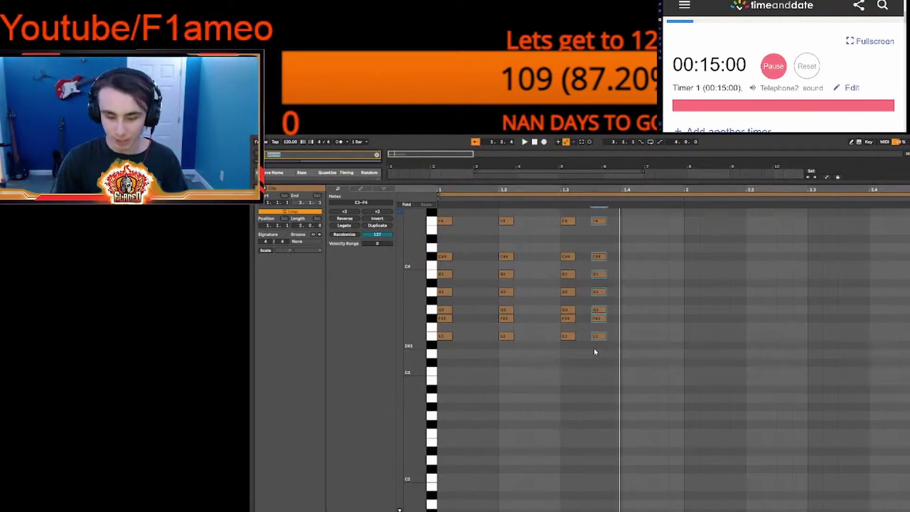
- Repeat the one-bar drum pattern in bar 2 of the Big drums track
drag(715, 183, 682, 474)
click(455, 259)
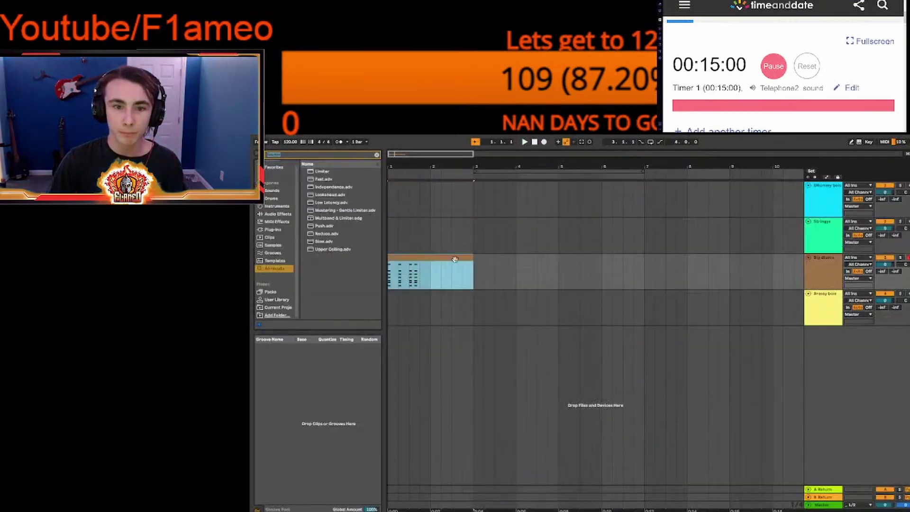
drag(468, 259, 479, 243)
key(ctrl+d)
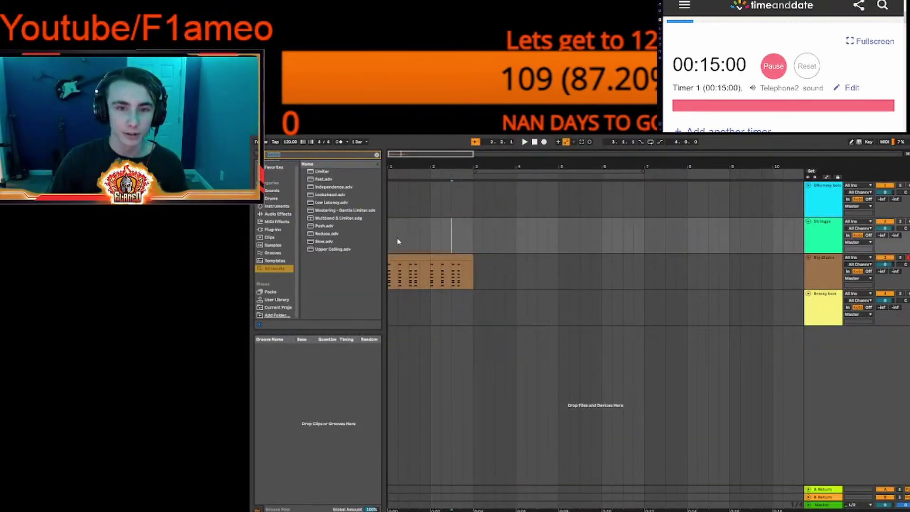
- Insert an empty MIDI clip over bars 1 and 2 of the green strings track
drag(398, 240, 473, 247)
right_click(473, 247)
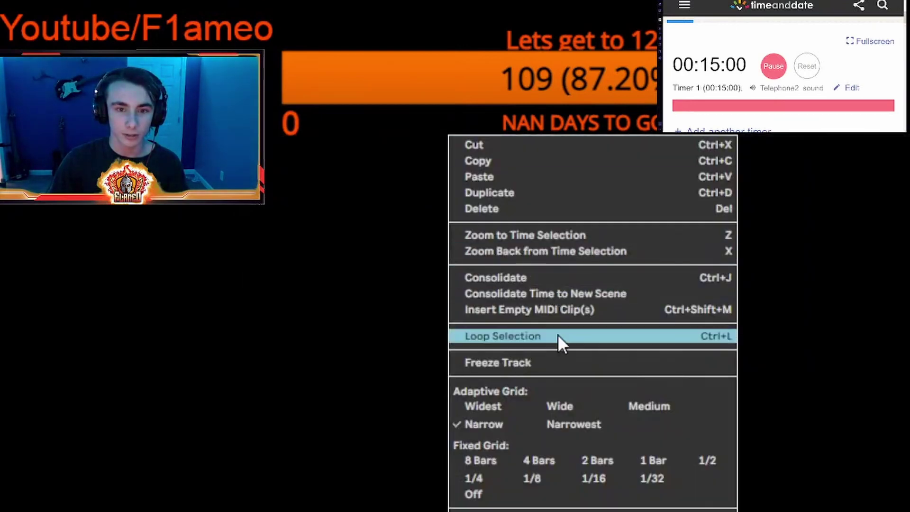
click(547, 310)
- Add an A2 note at the start of the strings clip and lengthen it to sustain through both bars
drag(601, 431, 588, 161)
scroll(445, 321, down, 4)
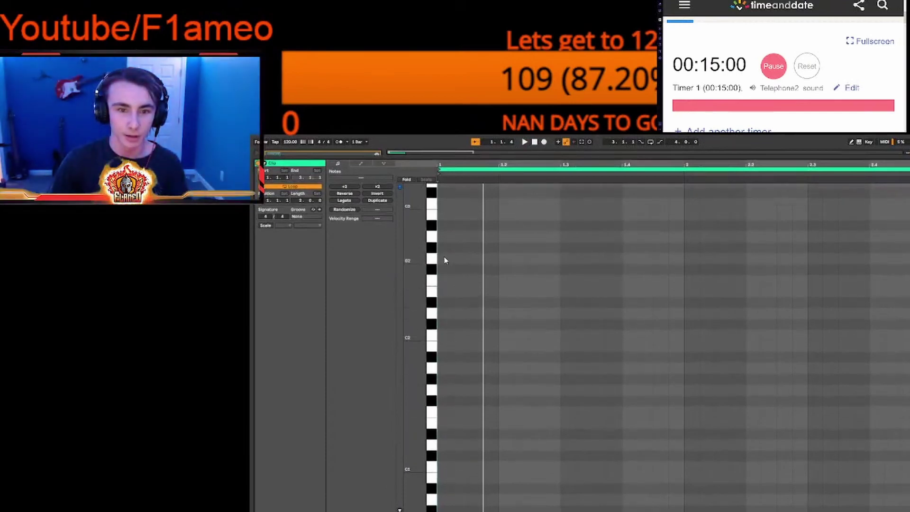
double_click(445, 235)
scroll(479, 321, up, 2)
key(space)
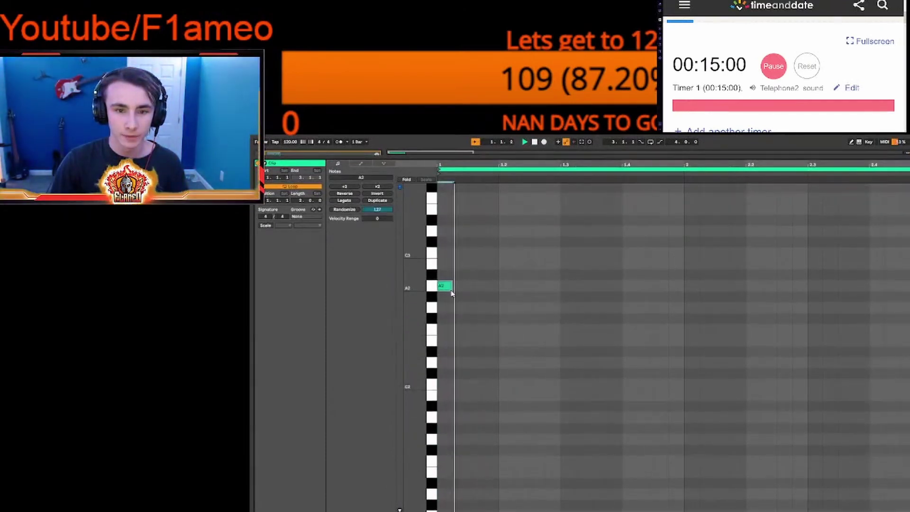
drag(453, 286, 908, 287)
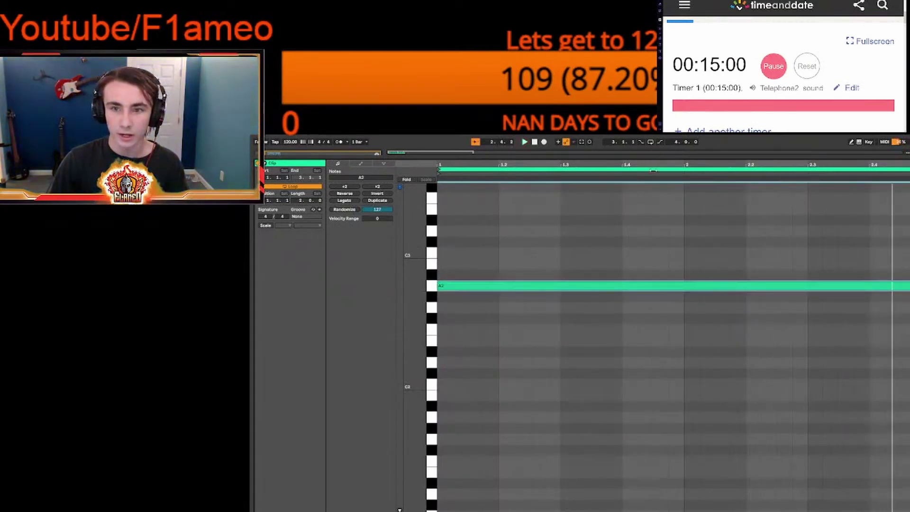
drag(651, 157, 662, 472)
- Extend the drum pattern through bar 4 and insert an empty MIDI clip over bars 3 and 4 of the strings track
drag(478, 238, 559, 239)
drag(472, 257, 558, 257)
right_click(525, 234)
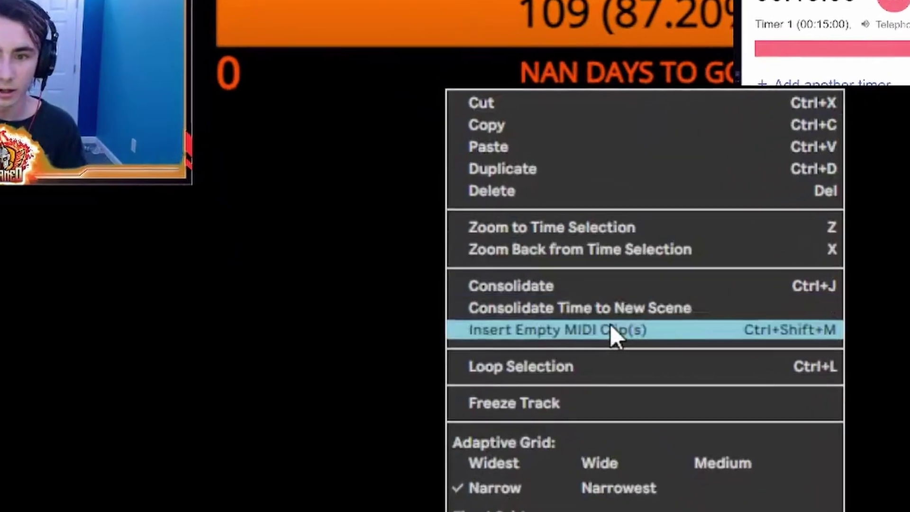
click(595, 322)
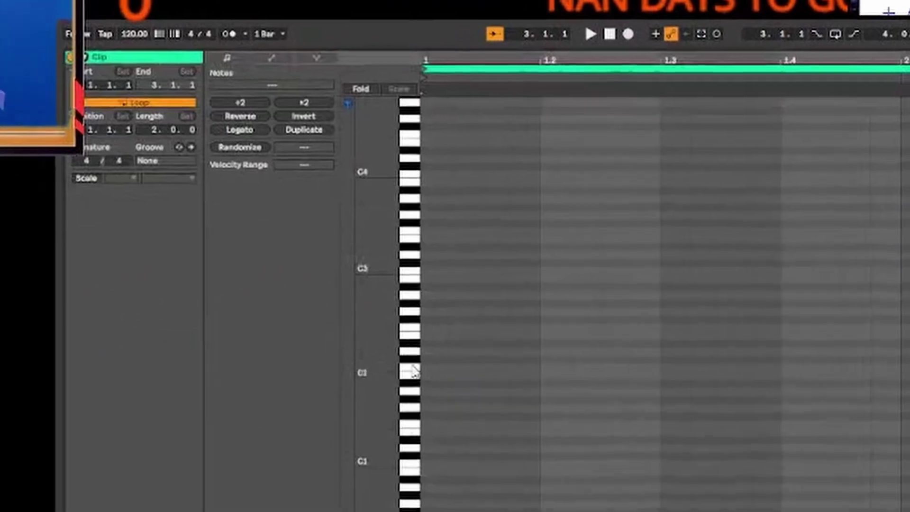
- Add a sustained G2 note spanning both bars of the second strings clip and play it back
scroll(418, 351, up, 1)
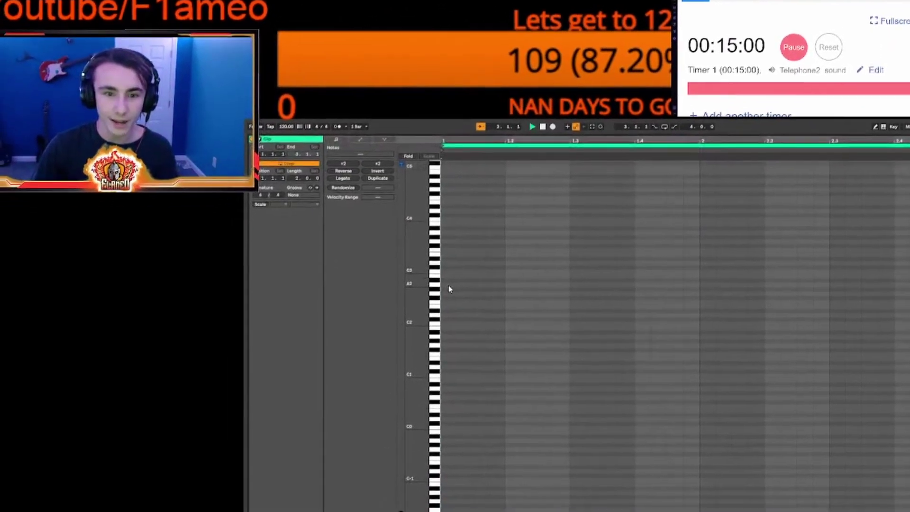
double_click(448, 285)
key(z)
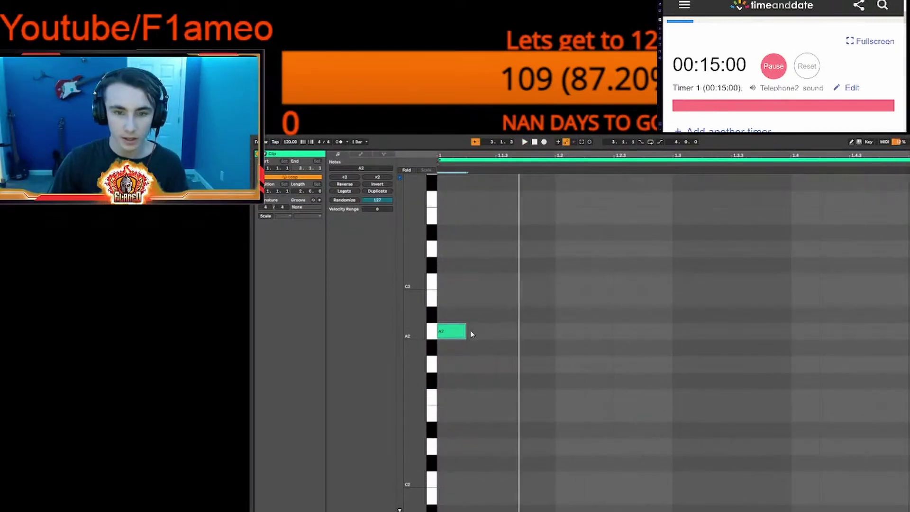
drag(471, 334, 760, 369)
key(space)
drag(466, 366, 811, 343)
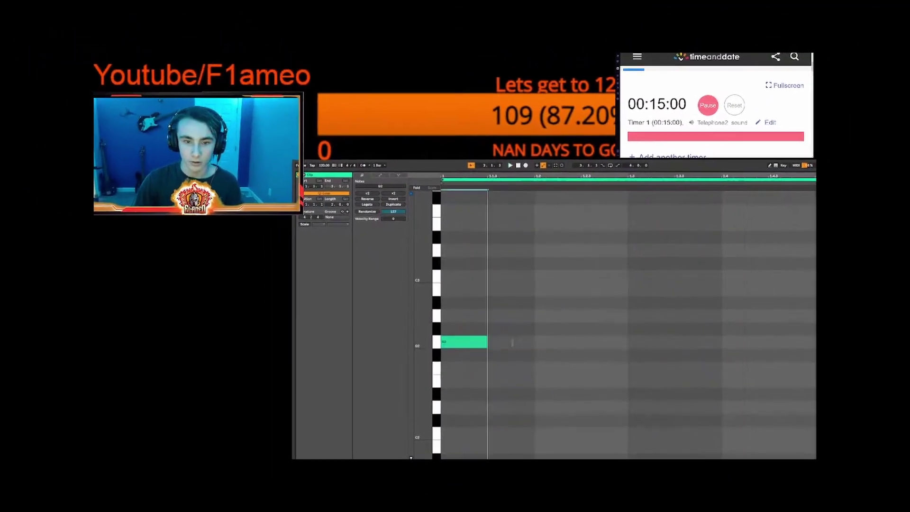
key(space)
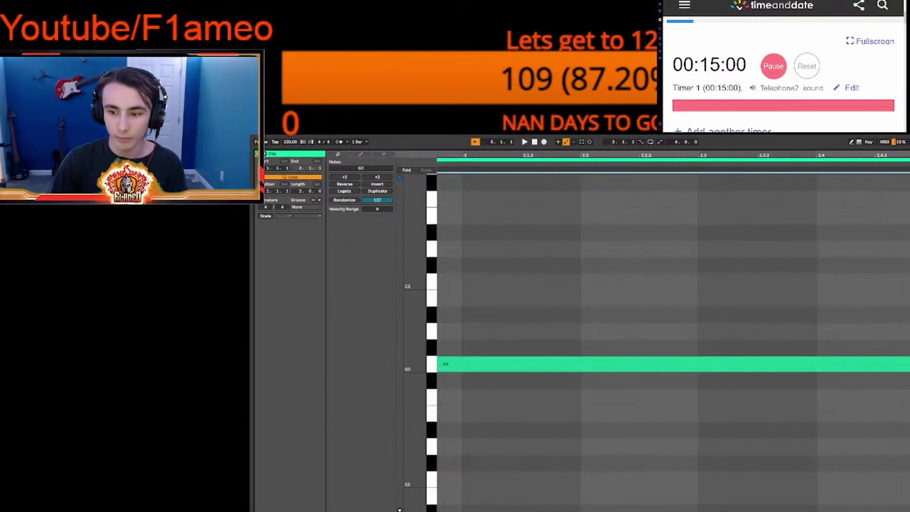
key(space)
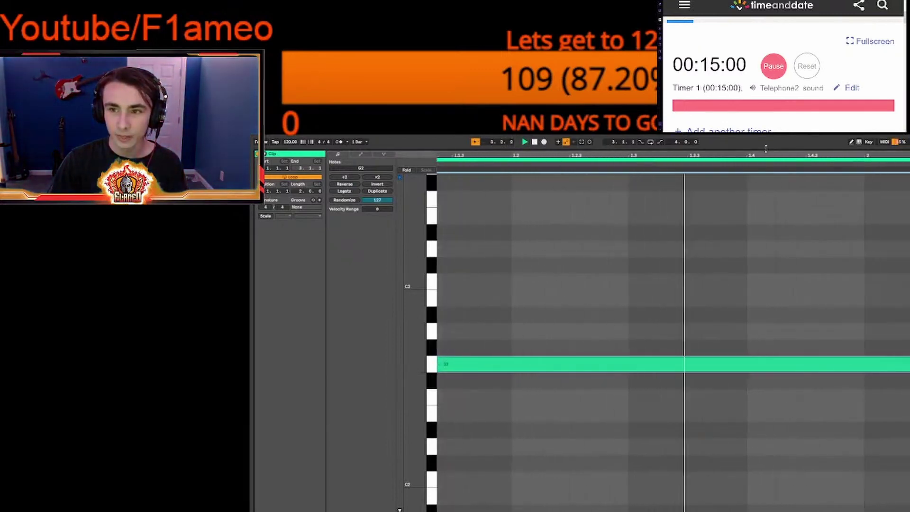
drag(766, 149, 766, 509)
- Duplicate the four bars of strings and drums so that they also fill bars 5 to 8
key(space)
drag(561, 230, 397, 262)
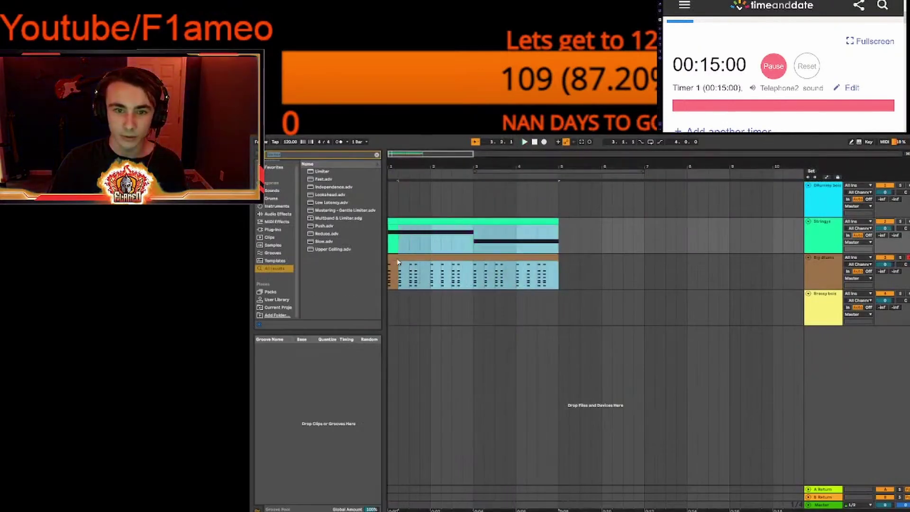
key(ctrl+d)
click(549, 204)
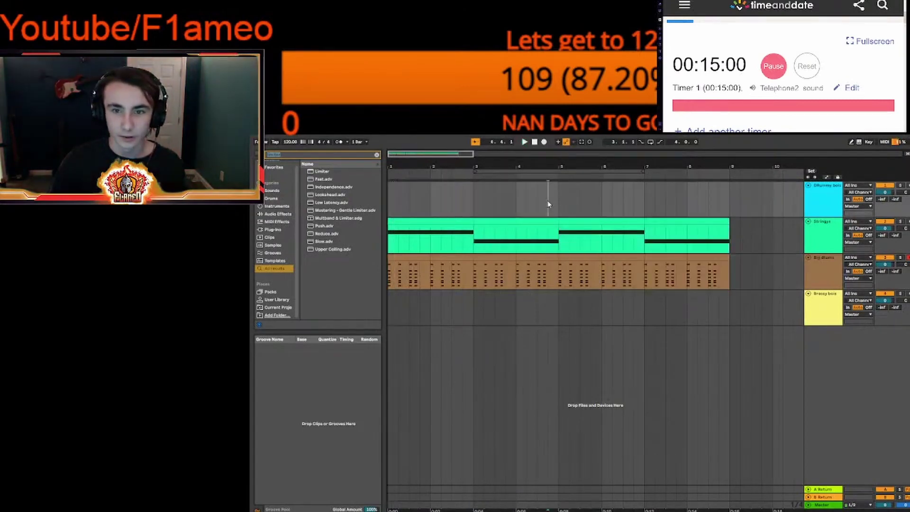
drag(714, 179, 501, 175)
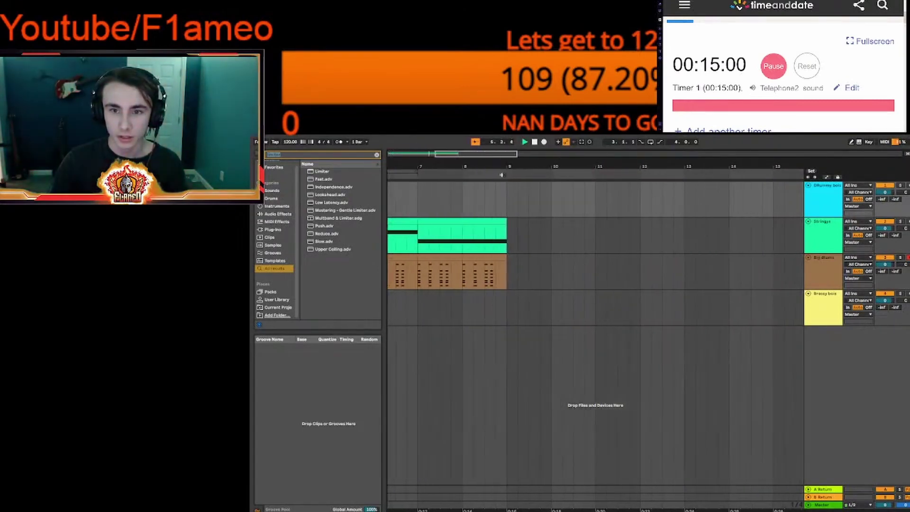
click(540, 235)
drag(508, 275, 597, 275)
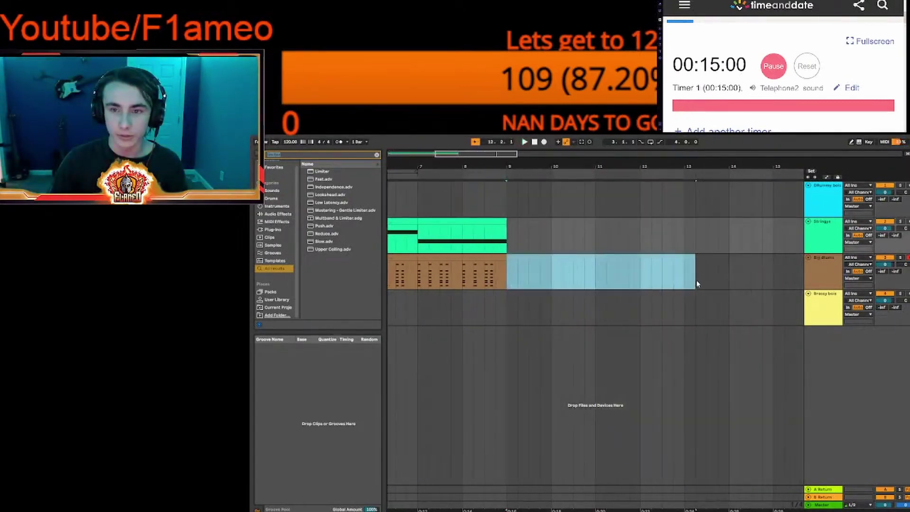
drag(699, 288, 601, 288)
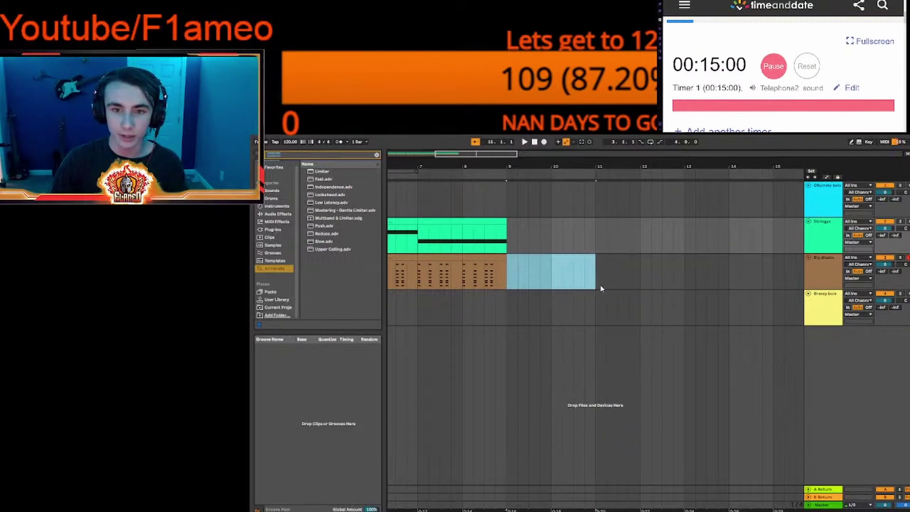
click(531, 274)
drag(510, 271, 596, 285)
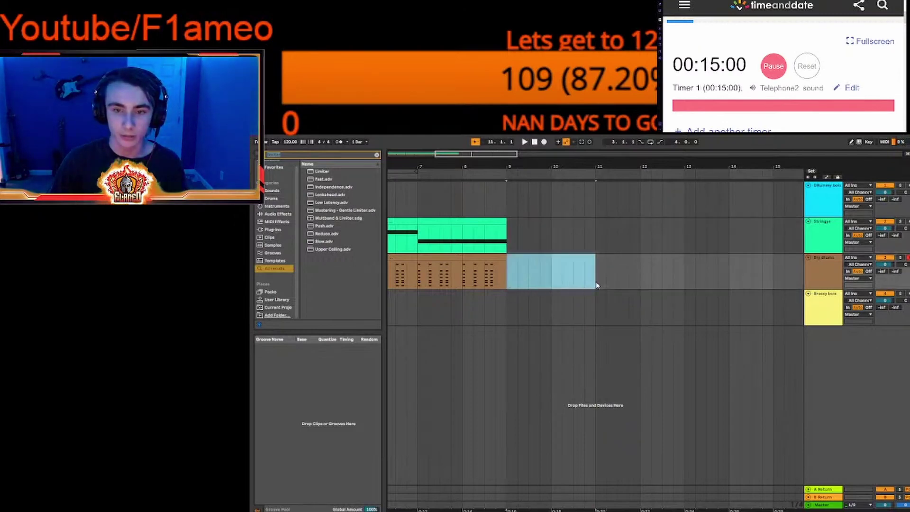
click(578, 282)
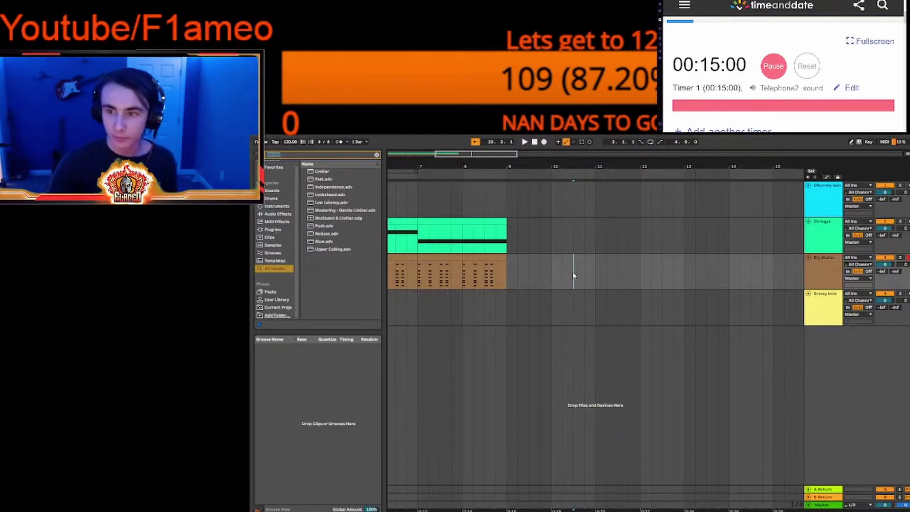
- Insert an empty four-bar MIDI clip over bars 9 to 12 of the drum track and enlarge its note editor
drag(504, 271, 685, 272)
right_click(685, 272)
click(556, 308)
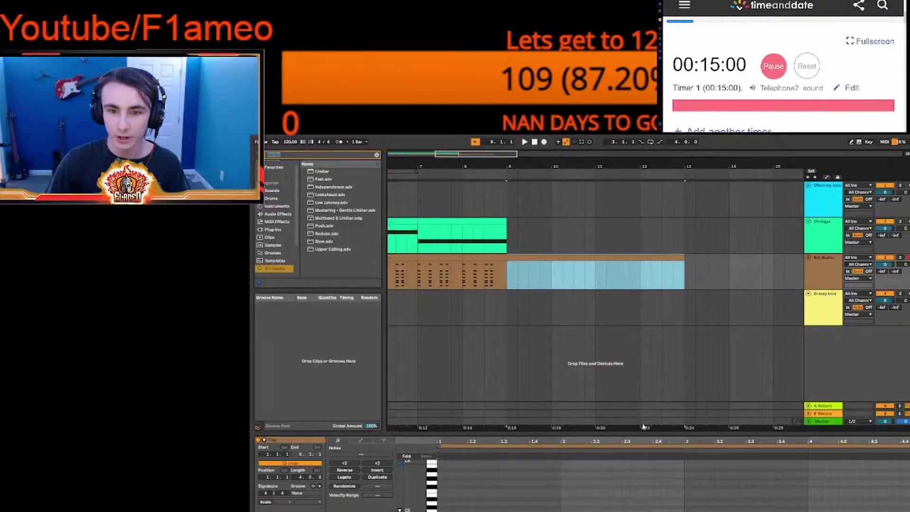
drag(643, 434, 571, 155)
- Try out a G1 note at the start of the new drum clip and remove it
drag(444, 310, 434, 322)
double_click(443, 309)
key(space)
key(space)
key(space)
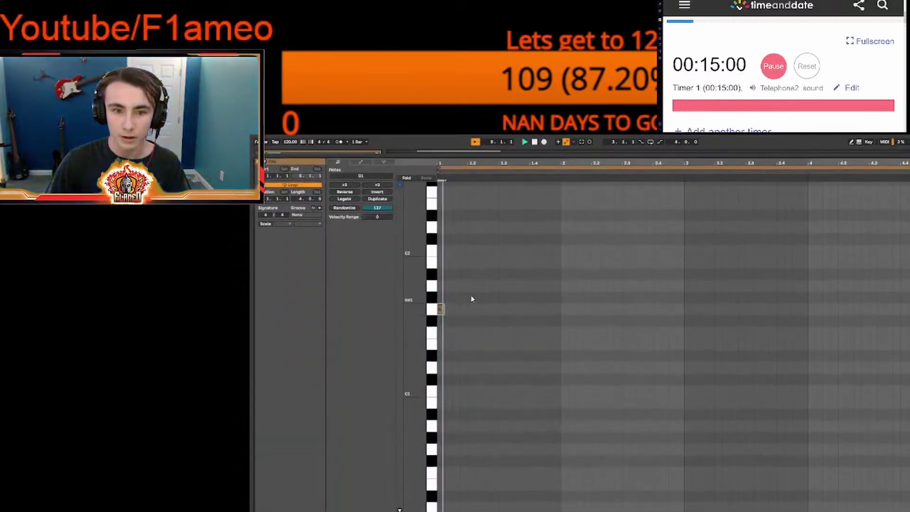
double_click(443, 311)
- Add an E3 note at the start of the drum clip and an F3 note half a beat after it, and play them back
scroll(476, 346, up, 5)
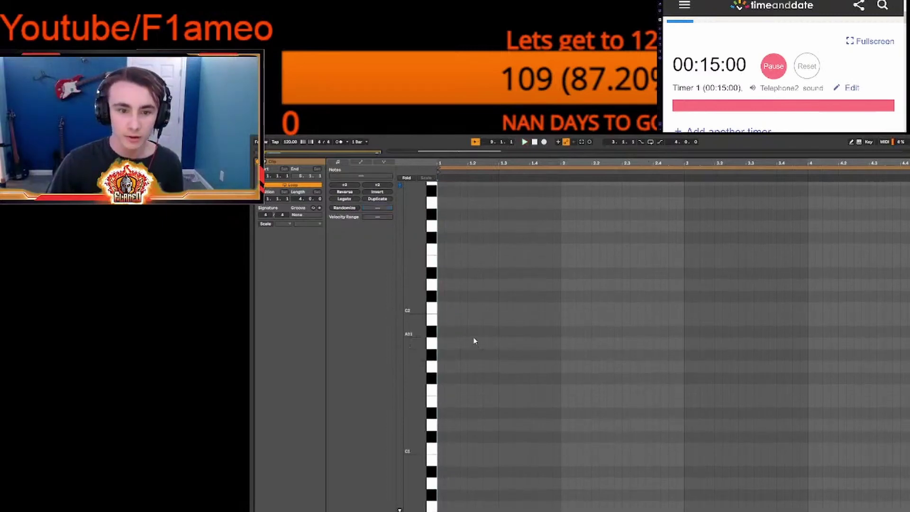
scroll(460, 327, up, 3)
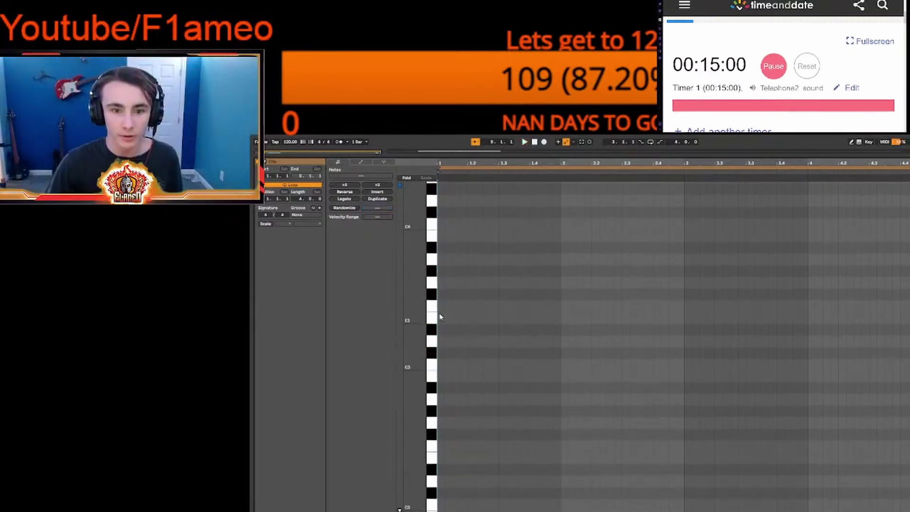
double_click(439, 316)
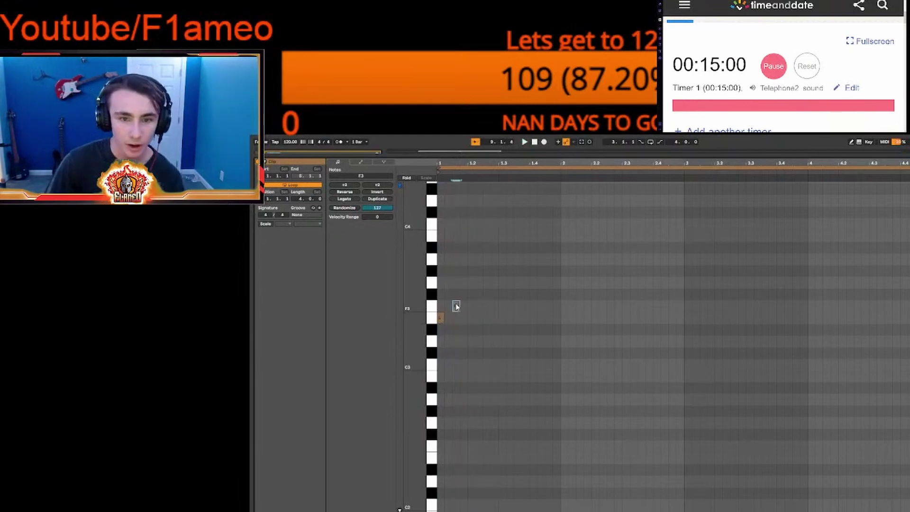
key(space)
key(space)
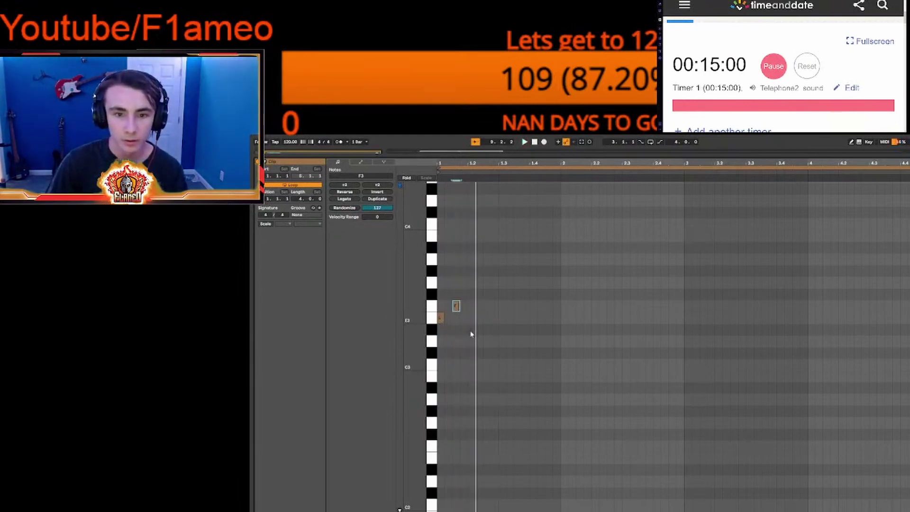
- Select the E3 and F3 notes together and duplicate the pair repeatedly along the drum clip
drag(471, 332, 442, 297)
key(ctrl+d)
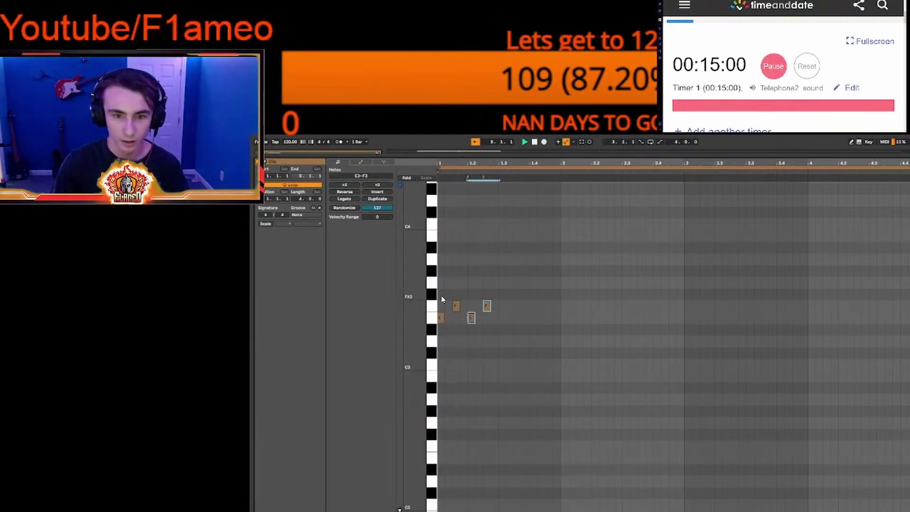
key(ctrl+d)
key(ctrl+d)
key(ctrl+d)
key(ctrl+d)
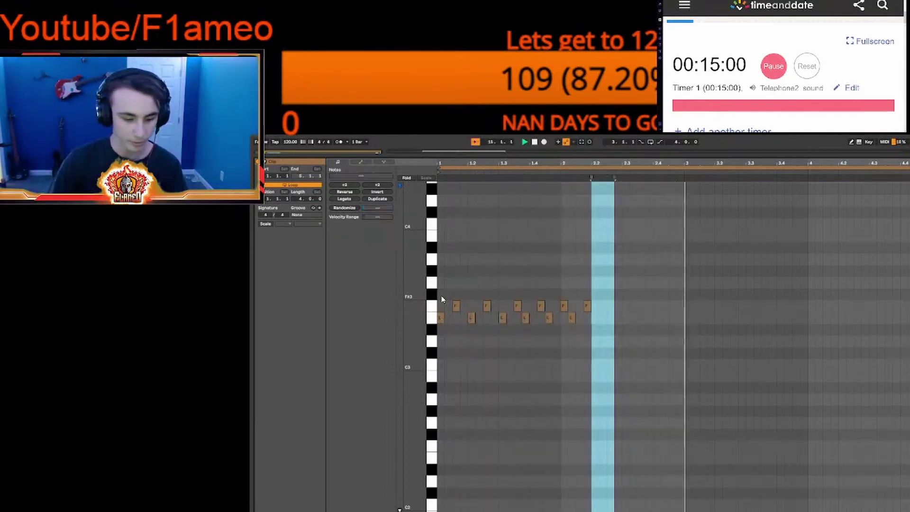
- Undo the unevenly spaced copies and repeat the alternating E3 and F3 notes evenly through three bars of the drum clip
key(ctrl+z)
key(ctrl+z)
key(ctrl+z)
key(ctrl+d)
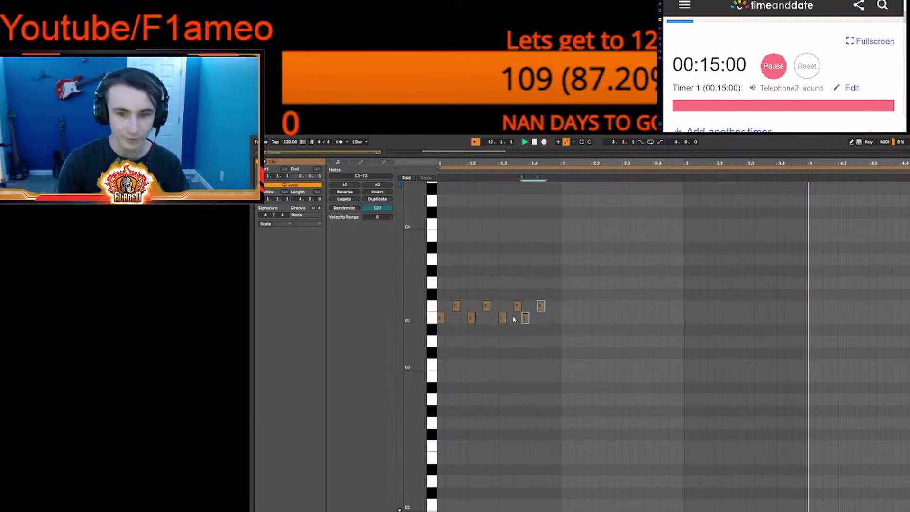
key(ctrl+d)
key(ctrl+d)
key(ctrl+d)
key(ctrl+d)
key(ctrl+d)
key(ctrl+d)
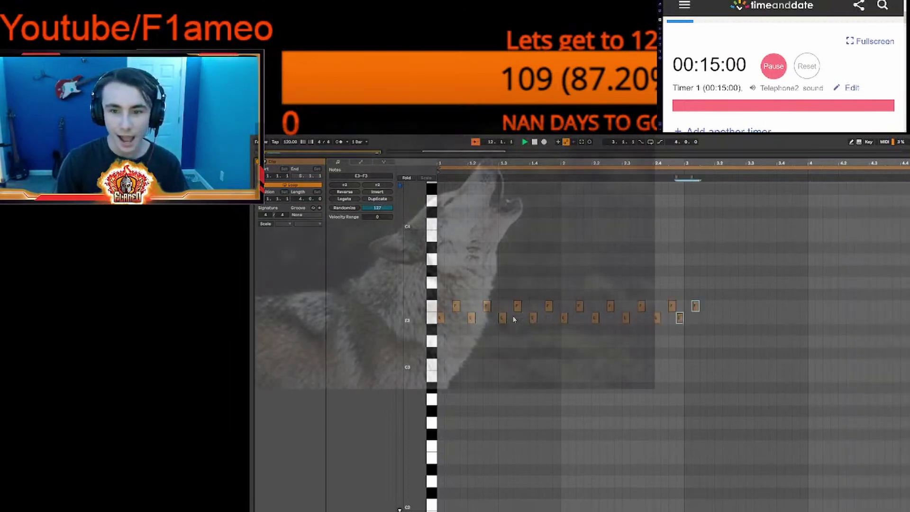
key(ctrl+d)
key(ctrl+d)
key(ctrl+d)
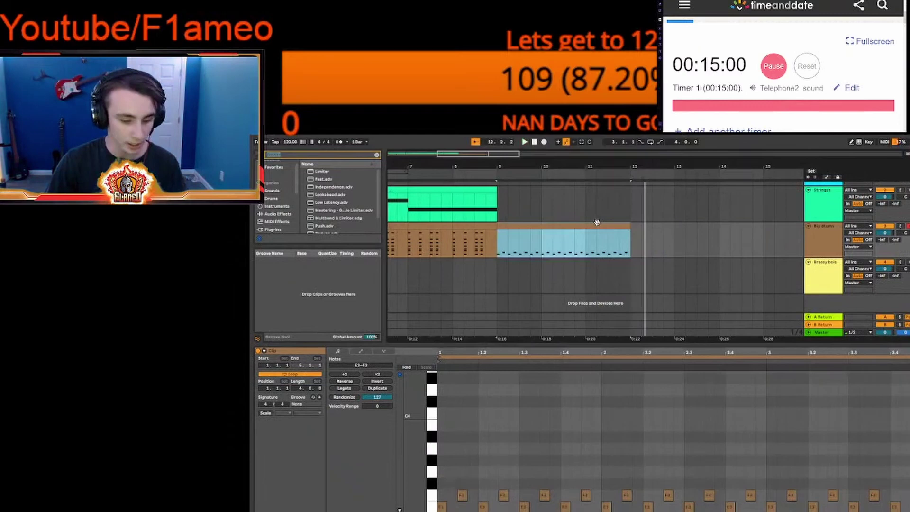
- Duplicate the three-bar drum clip over bars 12 to 14 and insert an empty MIDI clip over bars 9 to 14 of the strings track
key(ctrl+d)
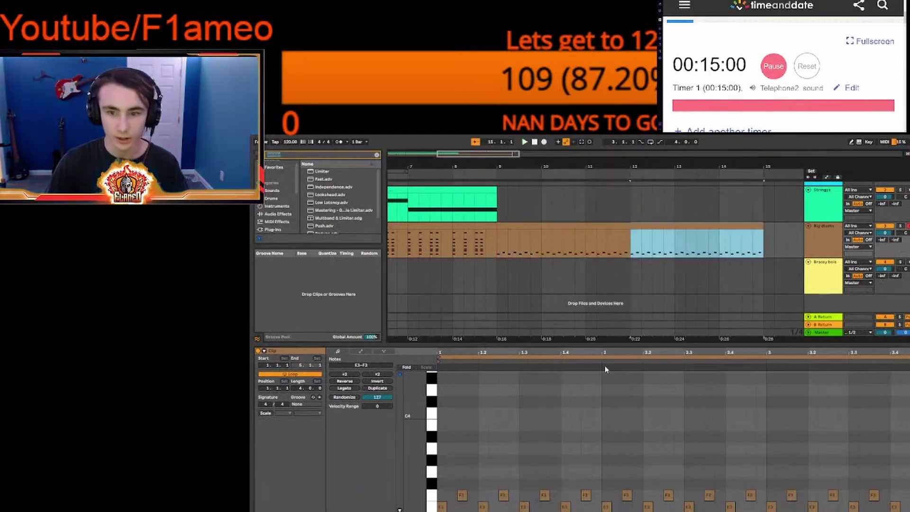
drag(604, 343, 604, 510)
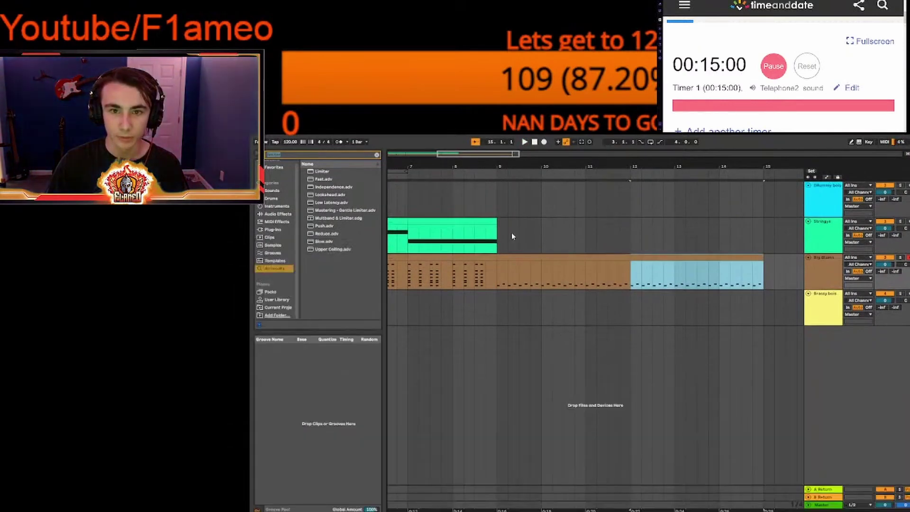
drag(498, 237, 754, 249)
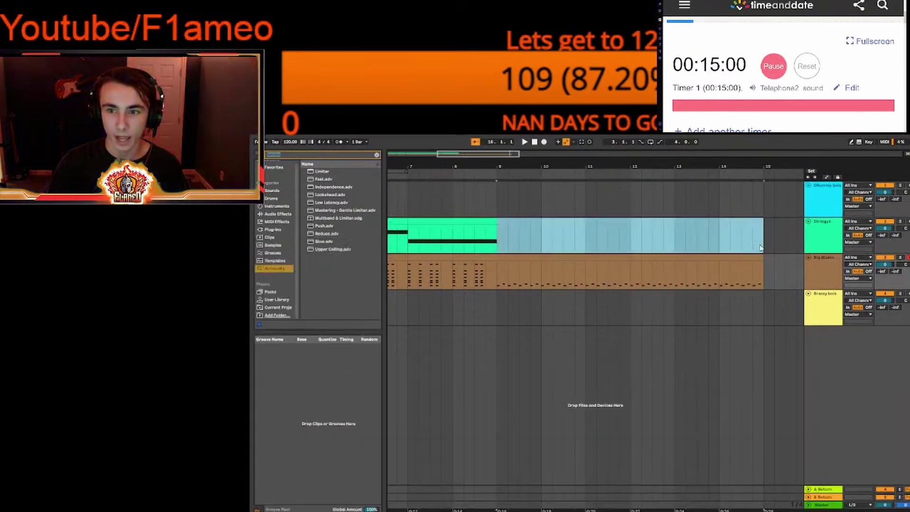
right_click(759, 247)
click(544, 292)
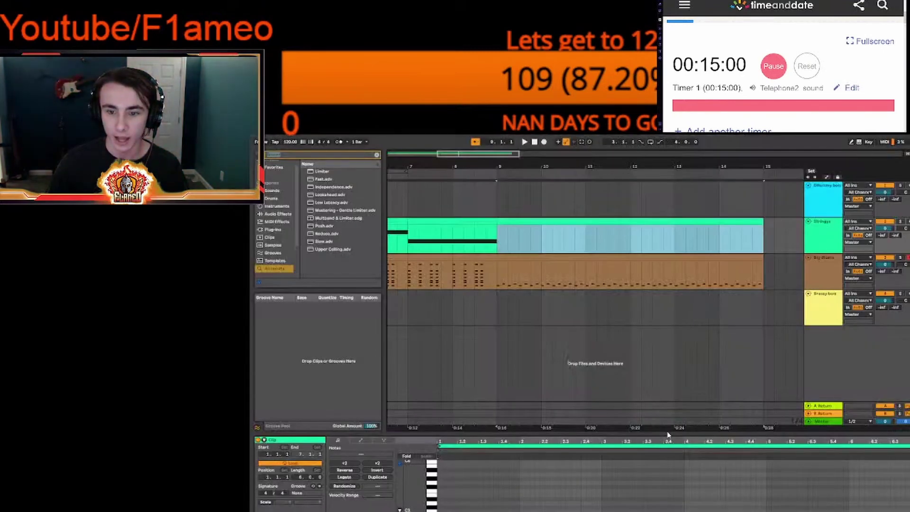
drag(667, 434, 451, 297)
- Turn on scale highlighting for the new strings clip and set the scale to A Harmonic Minor
drag(416, 335, 450, 425)
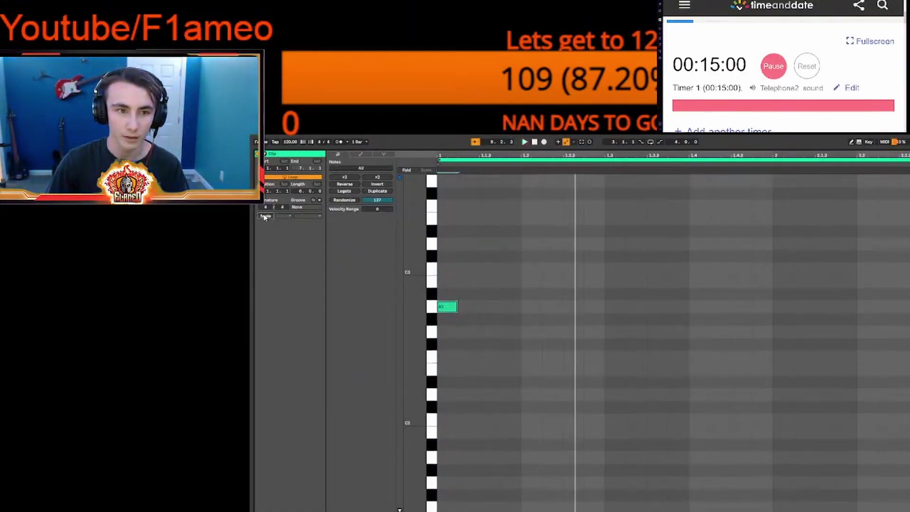
click(264, 217)
click(283, 216)
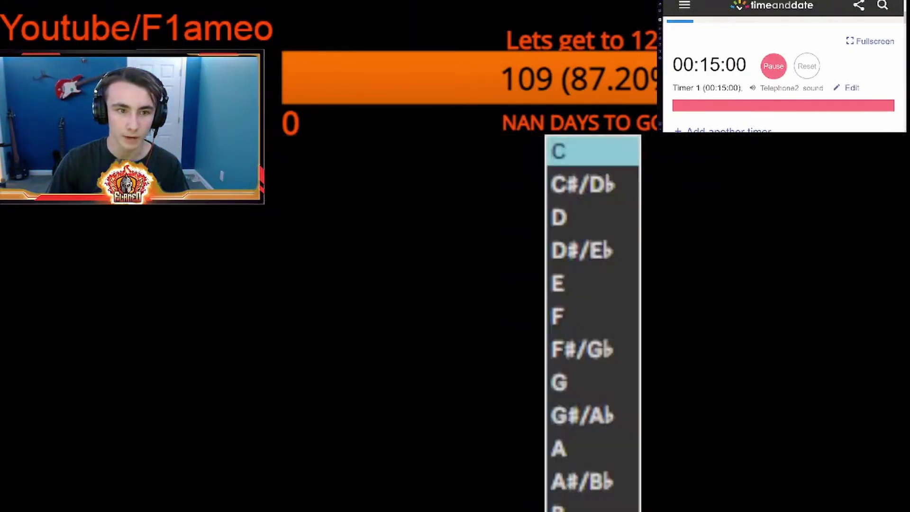
click(612, 448)
click(308, 217)
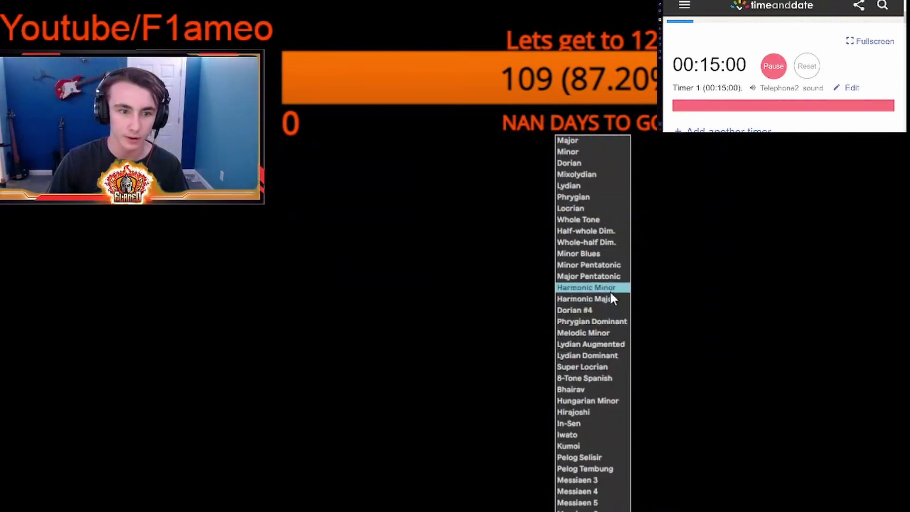
click(610, 289)
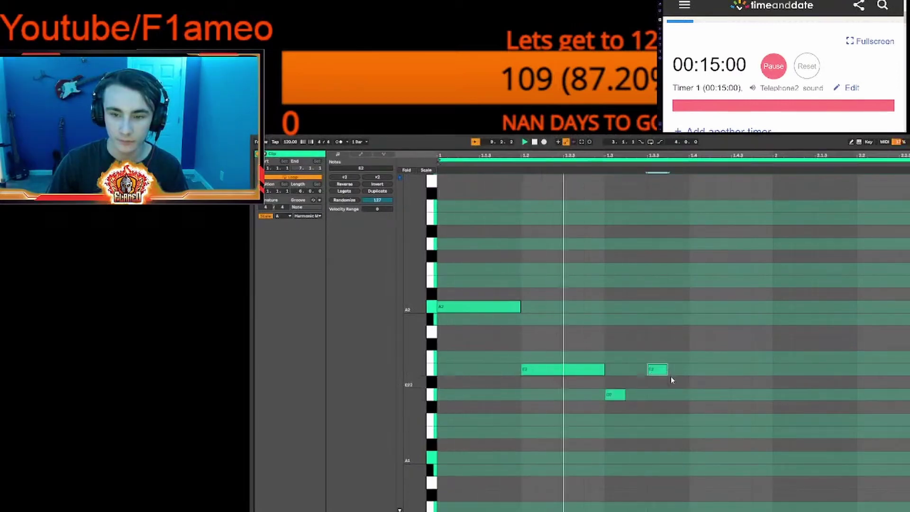
- Play back the opening strings notes and add an F2 note on beat 4 of the clip's first bar
click(620, 399)
key(space)
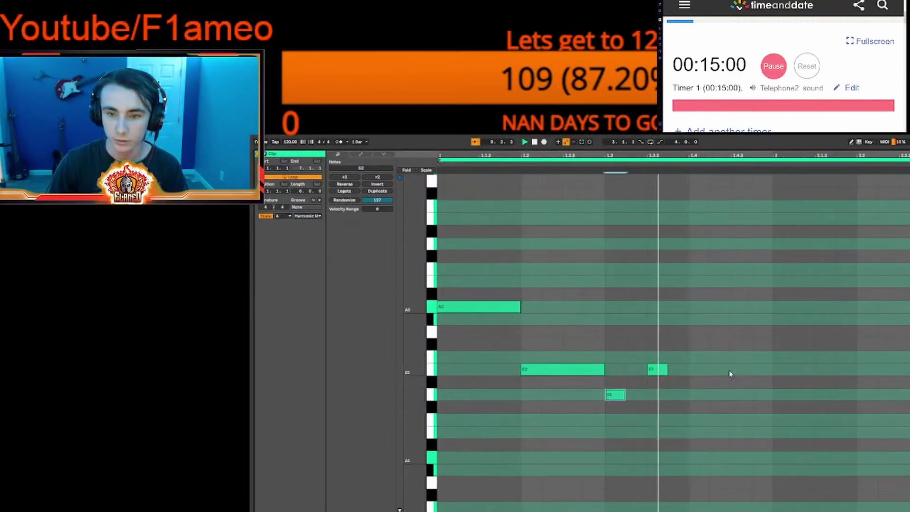
double_click(700, 320)
drag(695, 323, 695, 363)
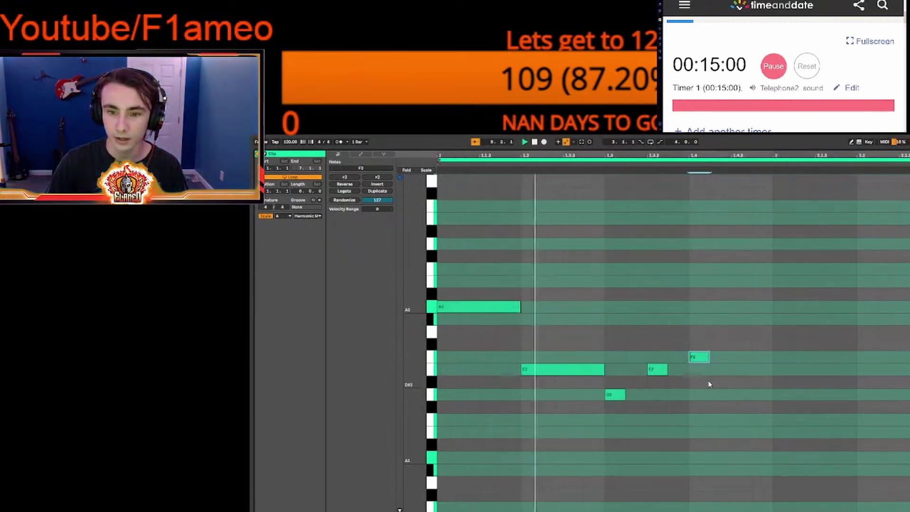
double_click(671, 370)
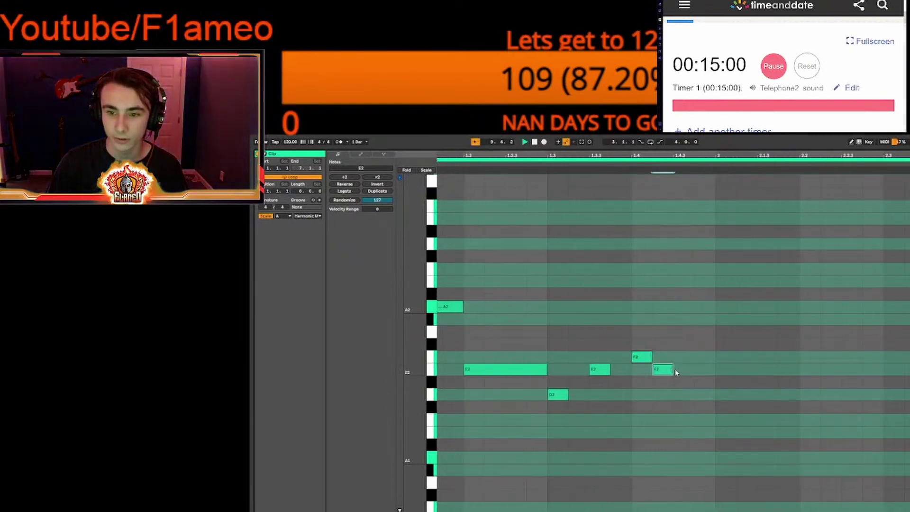
key(space)
double_click(715, 373)
click(730, 372)
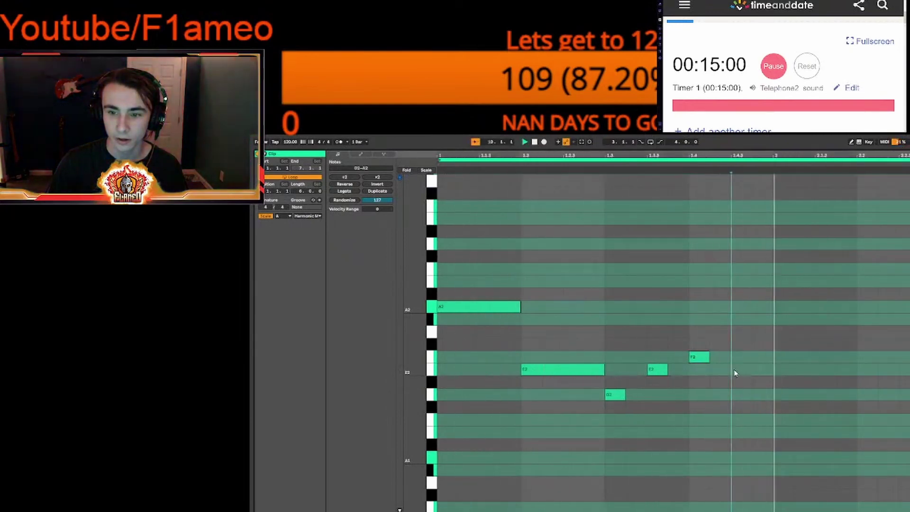
- Draw a descending run of E2, D2, C2 and B1 notes spaced half a beat apart, starting half a beat after the F2 note
key(b)
click(734, 369)
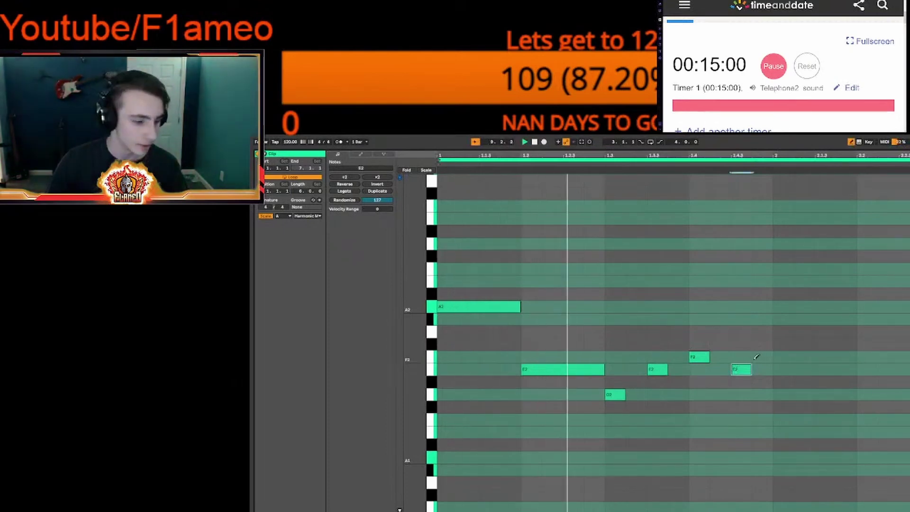
click(713, 395)
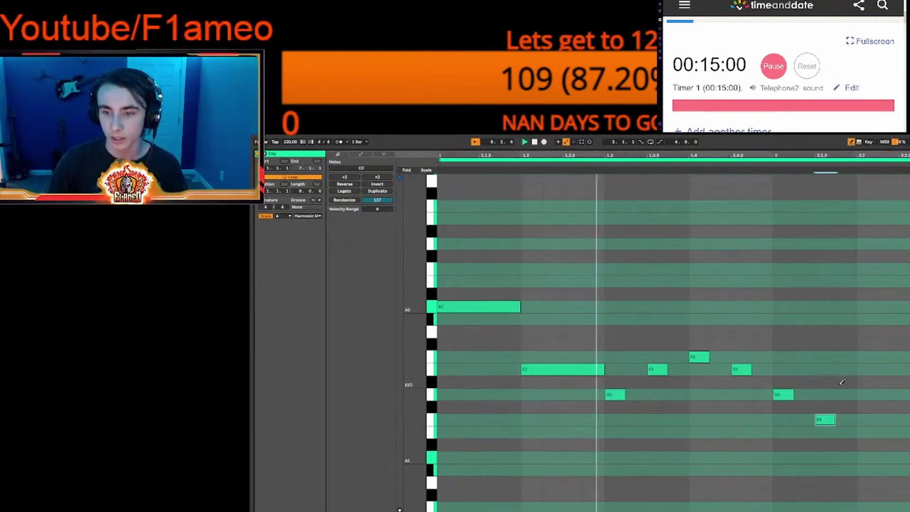
click(699, 432)
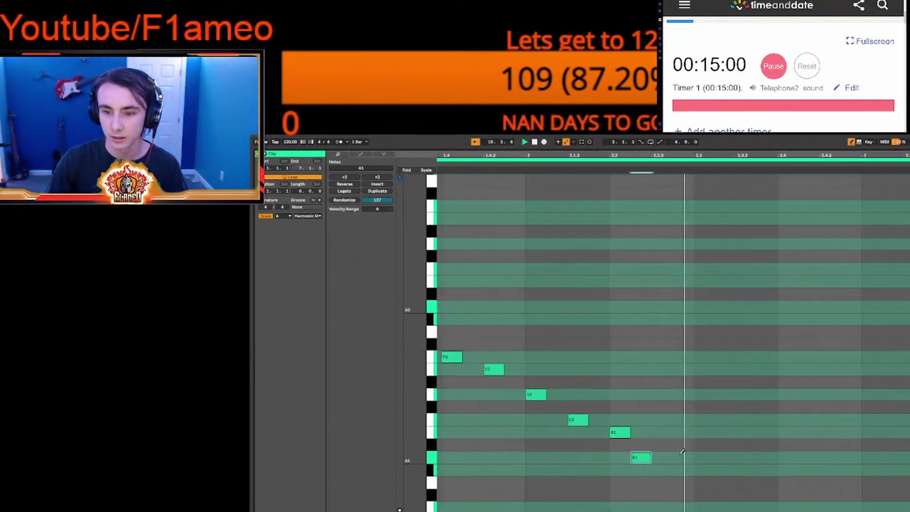
- Try A1 and C2 as follow-up notes to the B1, and replace them with a D2 note directly after it
click(628, 453)
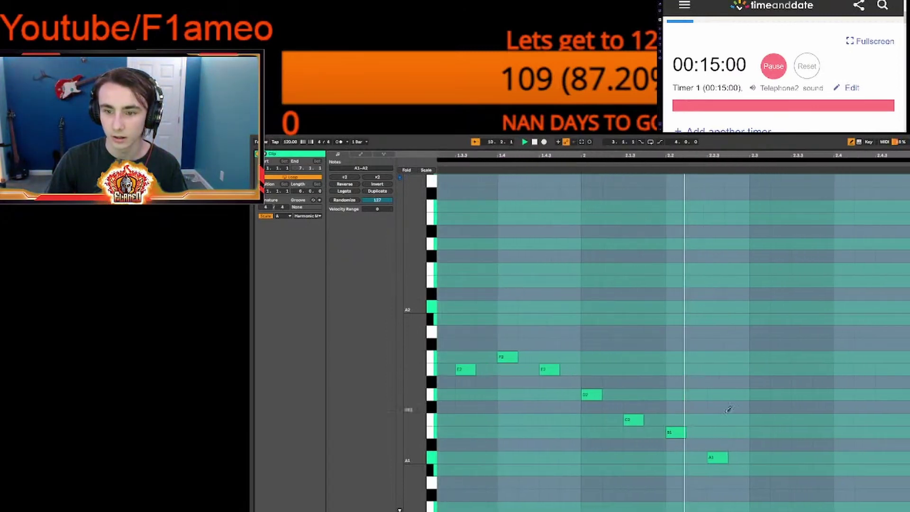
click(644, 456)
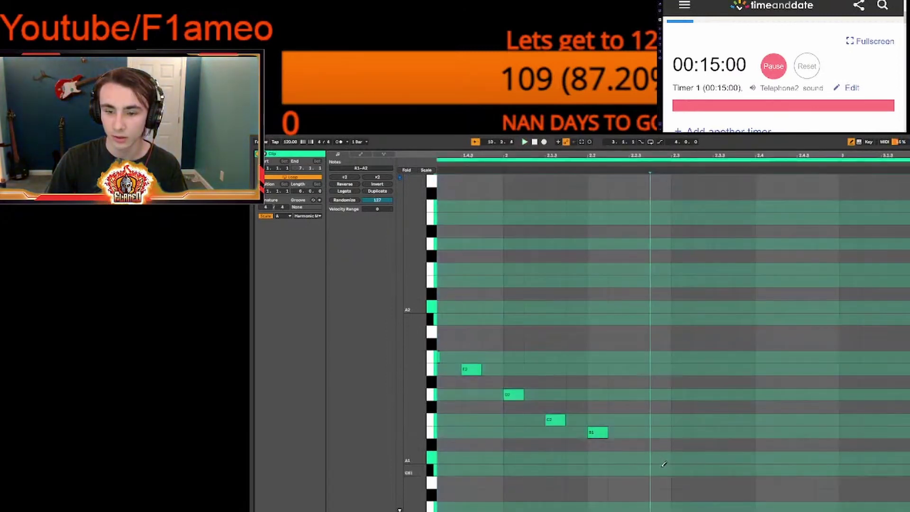
click(660, 419)
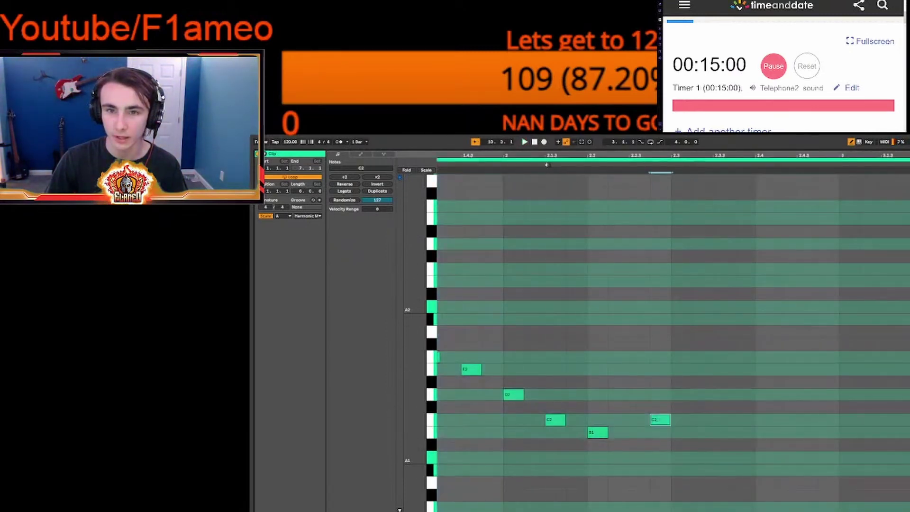
mouse_move(547, 155)
mouse_down()
mouse_move(603, 156)
mouse_move(571, 155)
mouse_up()
click(685, 418)
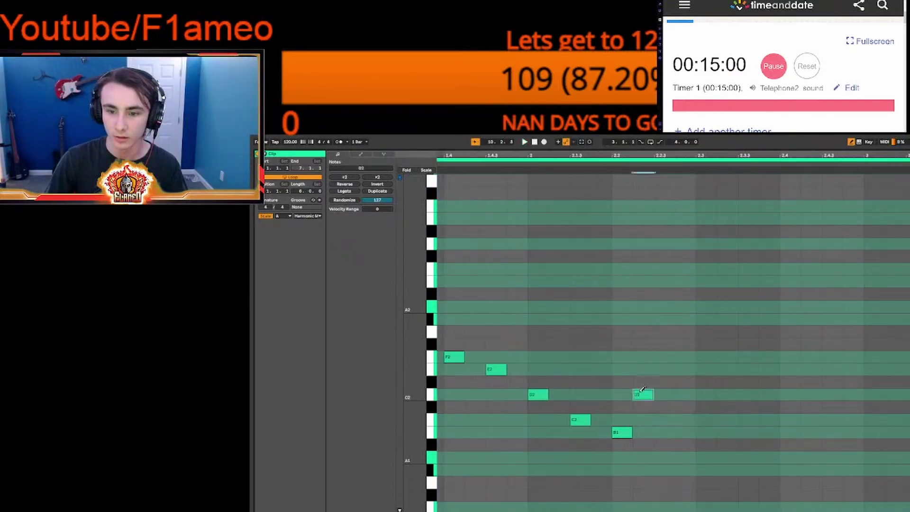
- Play back the strings melody and replace the D2 note following the B1 with an E2 note
click(488, 161)
click(490, 166)
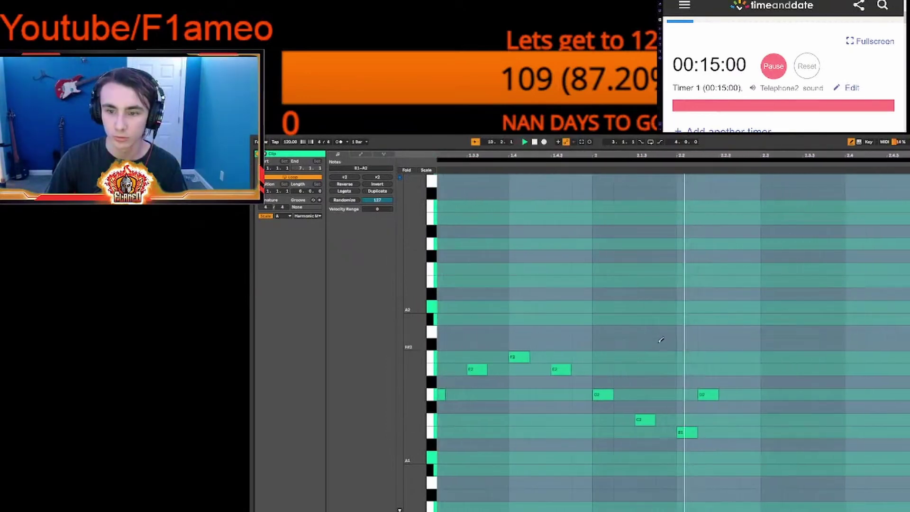
click(628, 393)
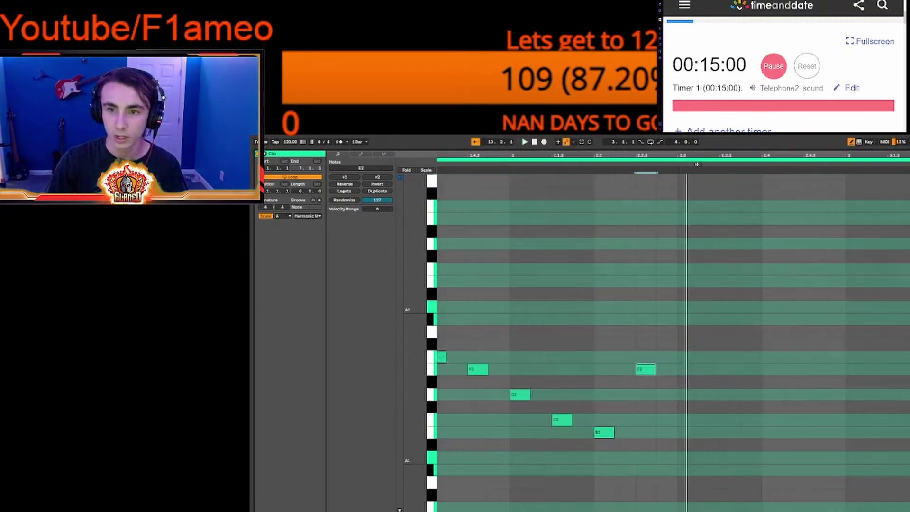
- Shorten the strings clip at bar 9 to end at bar 11, duplicate it twice up to bar 15, and play the section back
drag(701, 148, 673, 509)
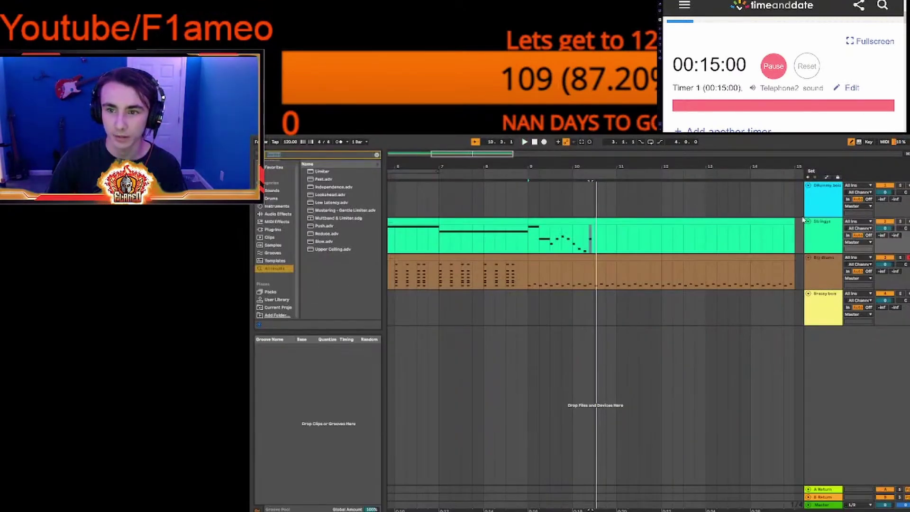
drag(796, 225, 610, 228)
key(ctrl+d)
key(ctrl+d)
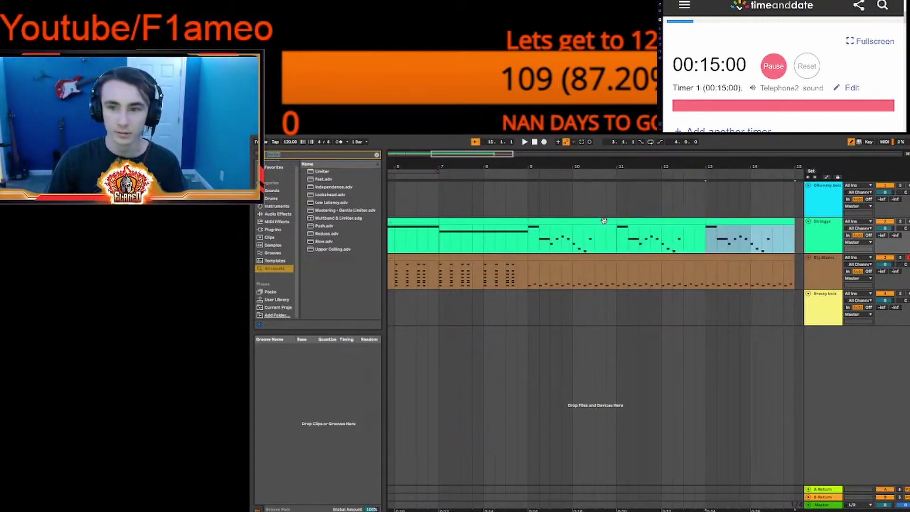
click(530, 208)
key(space)
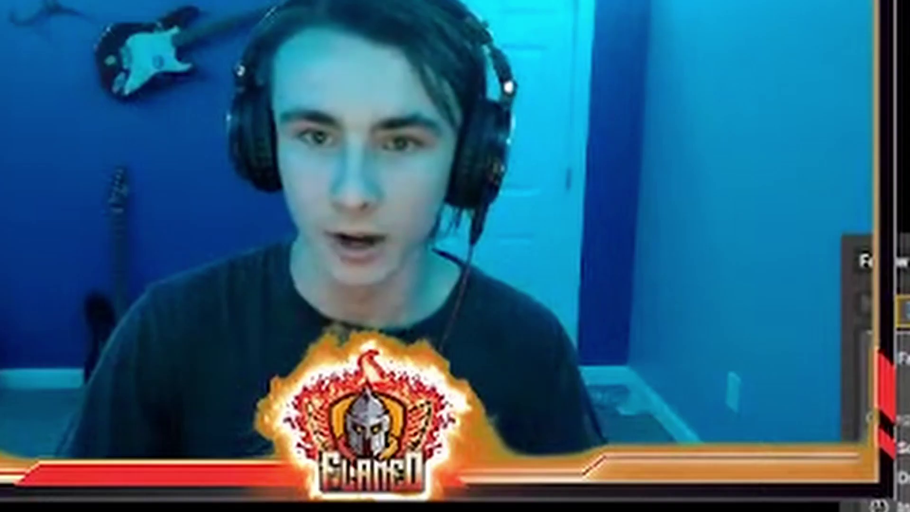
- In the bar 9 strings clip, lengthen the B1 note to one beat and hold the E2 from beat 3 to the end of the second bar
double_click(559, 234)
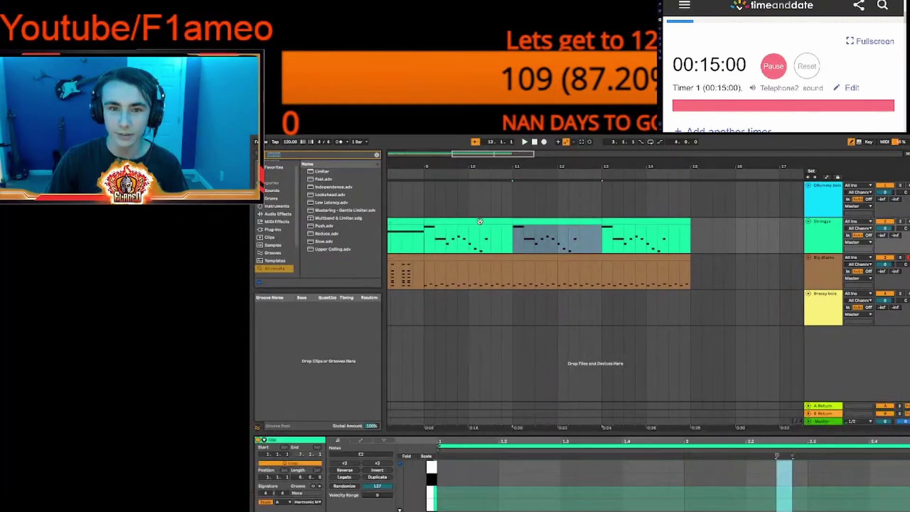
click(480, 221)
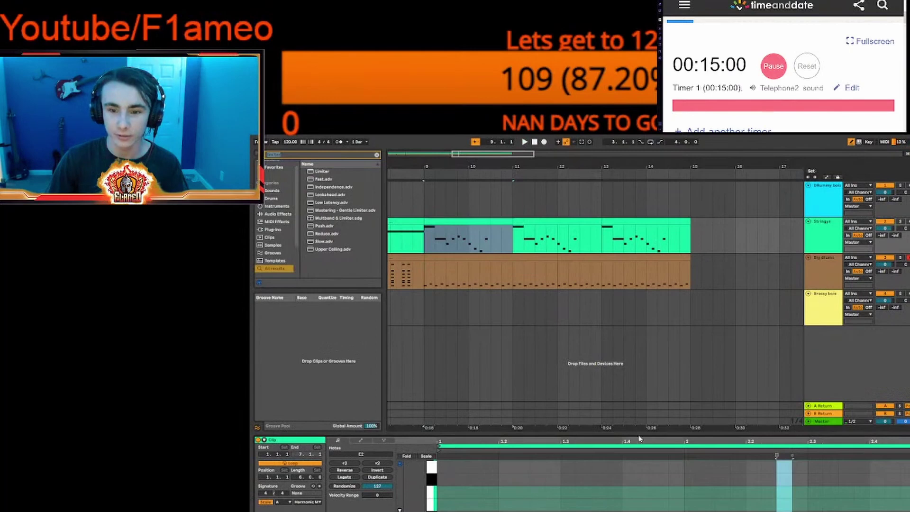
drag(638, 431, 638, 215)
key(space)
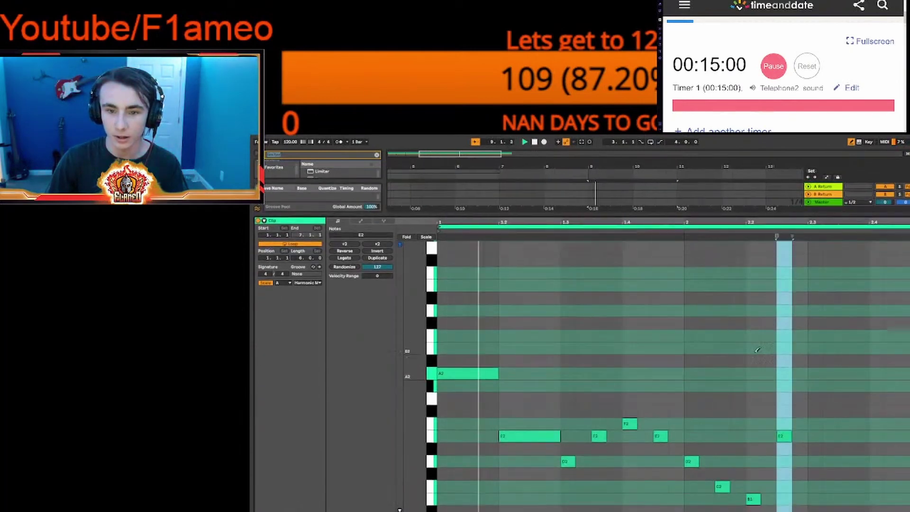
scroll(827, 375, down, 3)
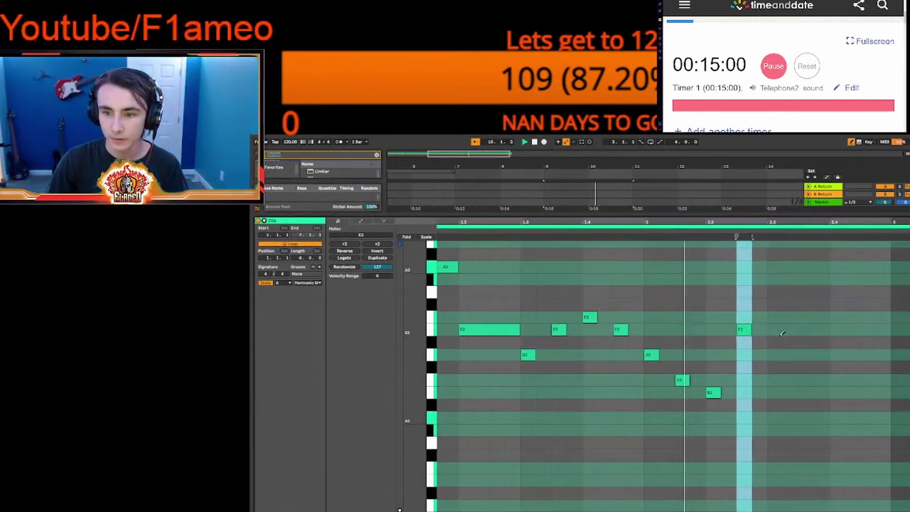
click(681, 330)
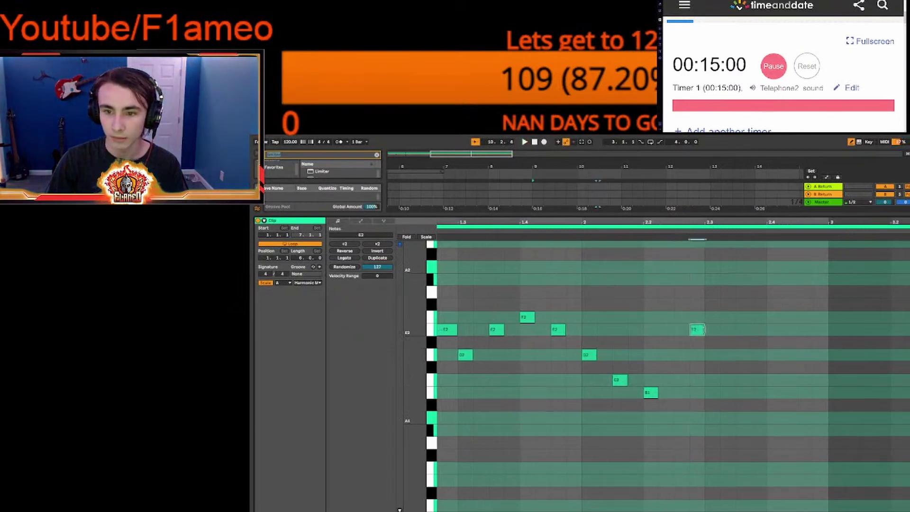
drag(659, 392, 704, 393)
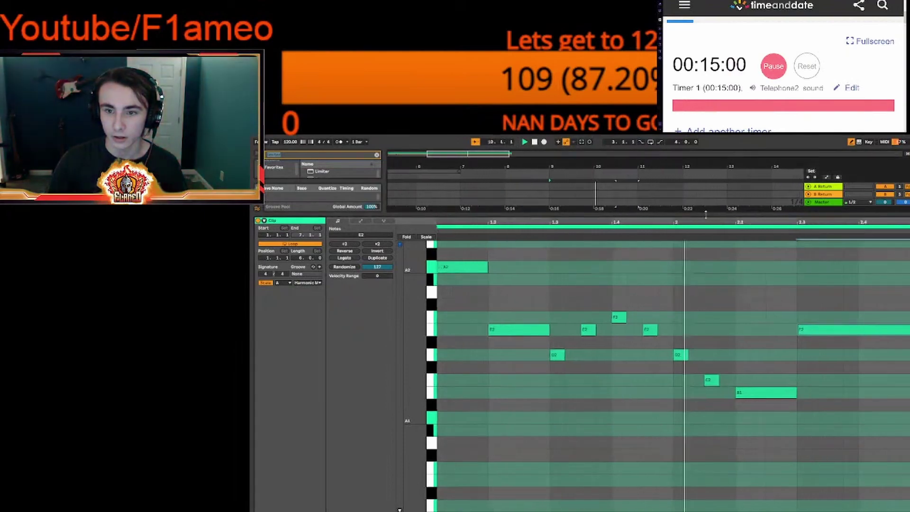
- Shorten the B1 note to half a beat and fill the gap before the long E2 with a half-beat A1 note
drag(705, 215, 660, 143)
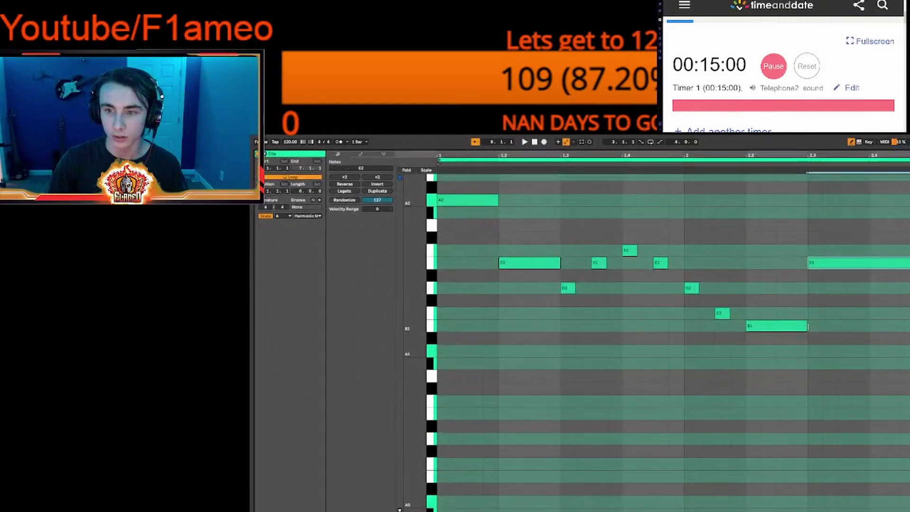
drag(807, 326, 780, 327)
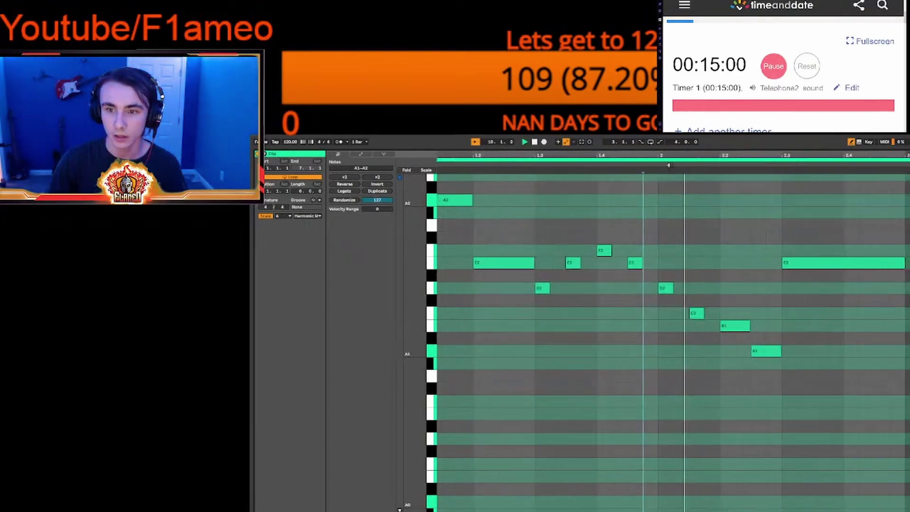
- Duplicate the edited bar 9 strings clip twice over the clips at bars 11 and 13
drag(723, 149, 716, 434)
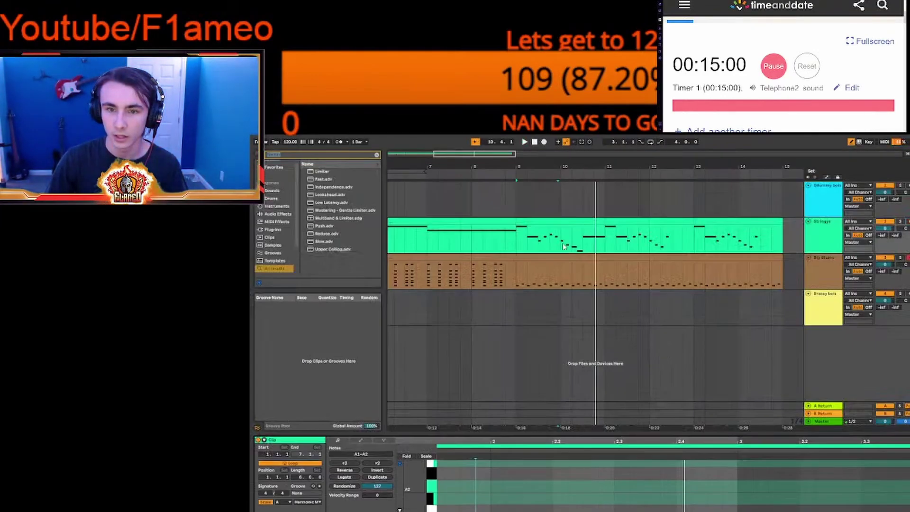
click(577, 219)
key(Right)
key(Right)
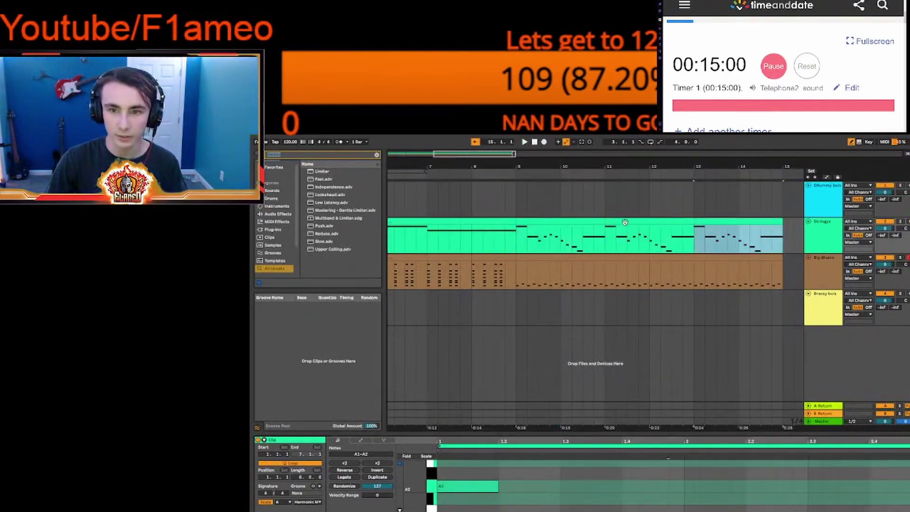
- In the bar 11 strings clip, replace the final long E2 with a two-beat G#2 note and play it back
key(Left)
drag(706, 432, 719, 190)
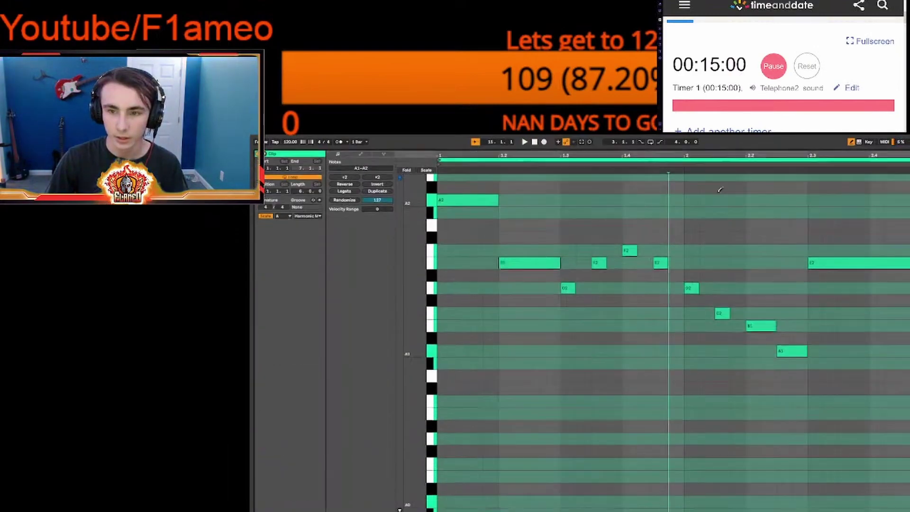
click(822, 265)
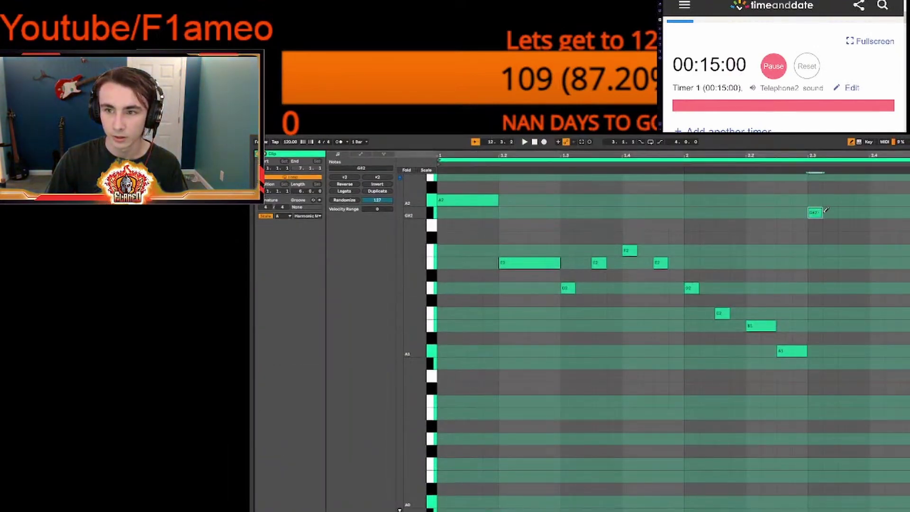
drag(821, 213, 895, 213)
key(space)
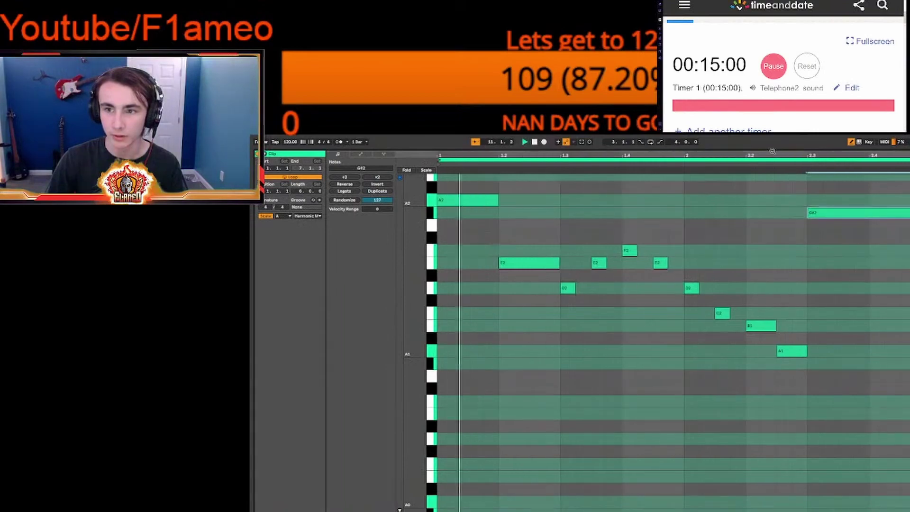
drag(777, 151, 767, 425)
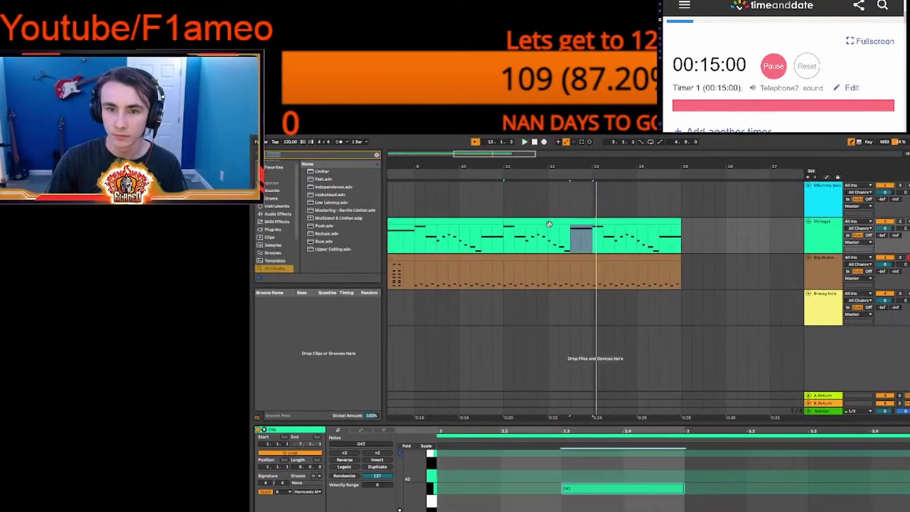
- Play back parts of the section that starts at bar 9 and select the drum clip at bar 9
click(696, 250)
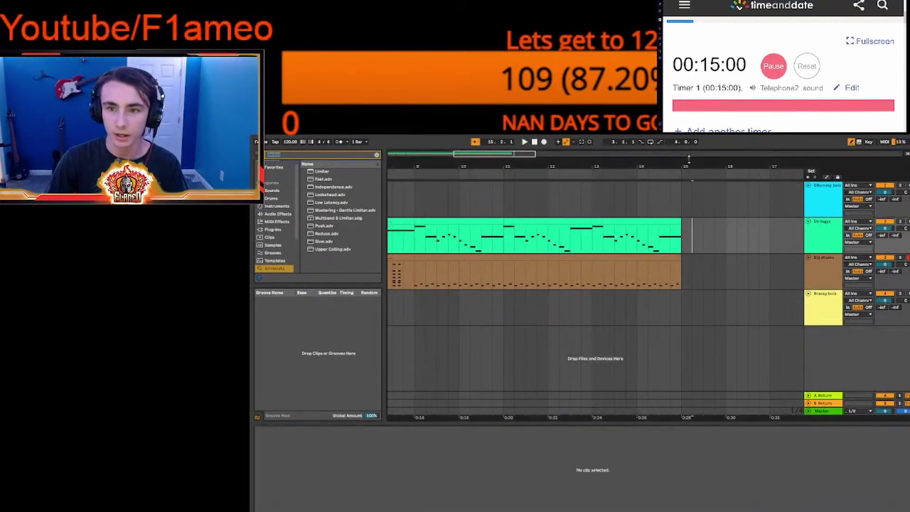
drag(688, 159, 542, 163)
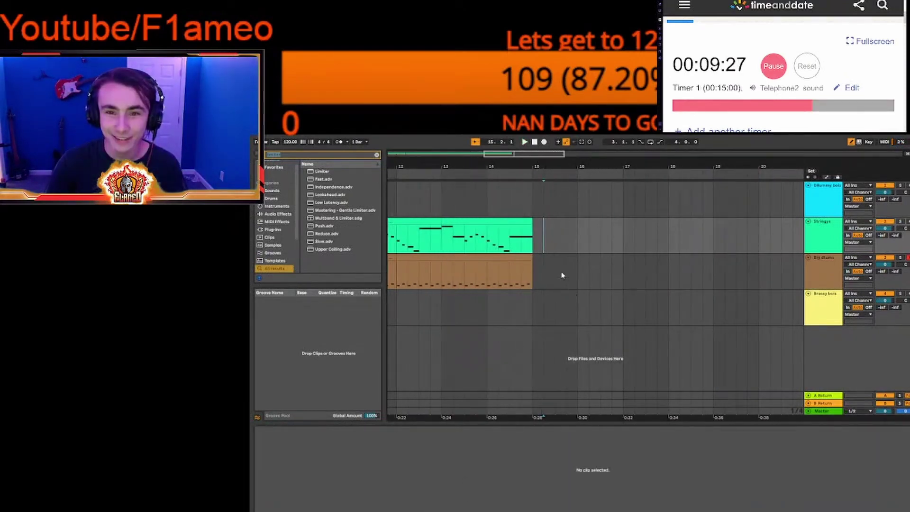
click(531, 279)
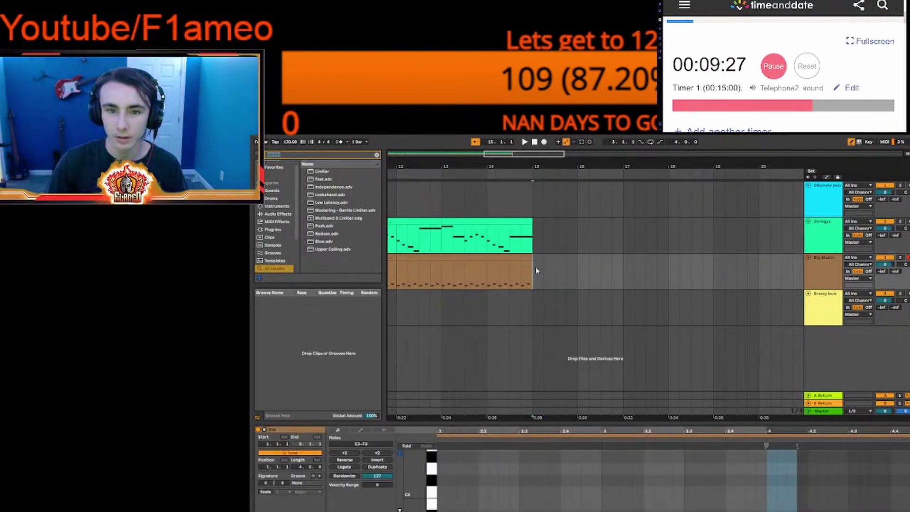
key(space)
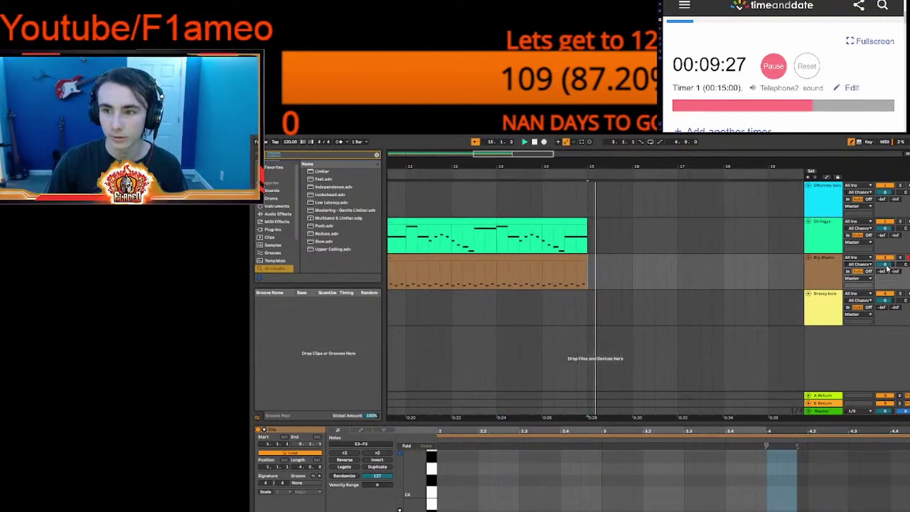
key(space)
click(486, 211)
key(space)
click(462, 257)
key(space)
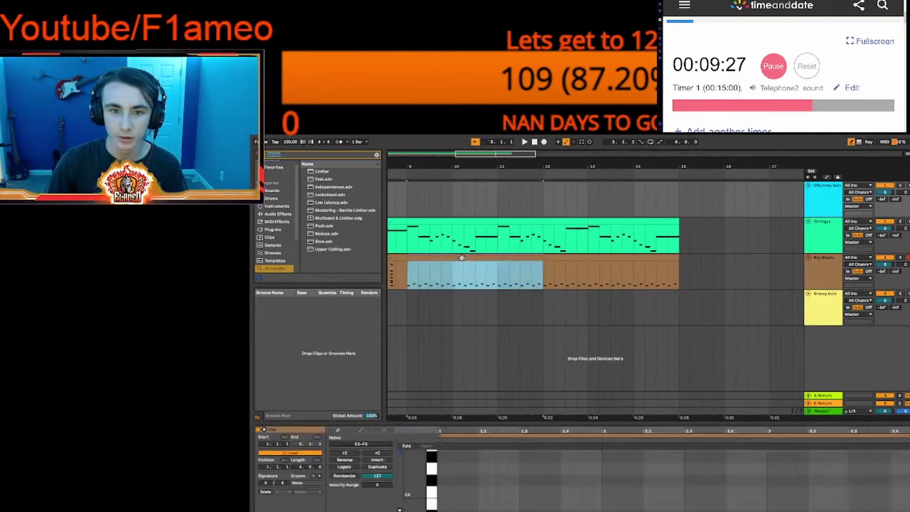
- Check the bar 9 drum clip's note velocities during playback and duplicate the clip across bars 12 to 15
click(601, 343)
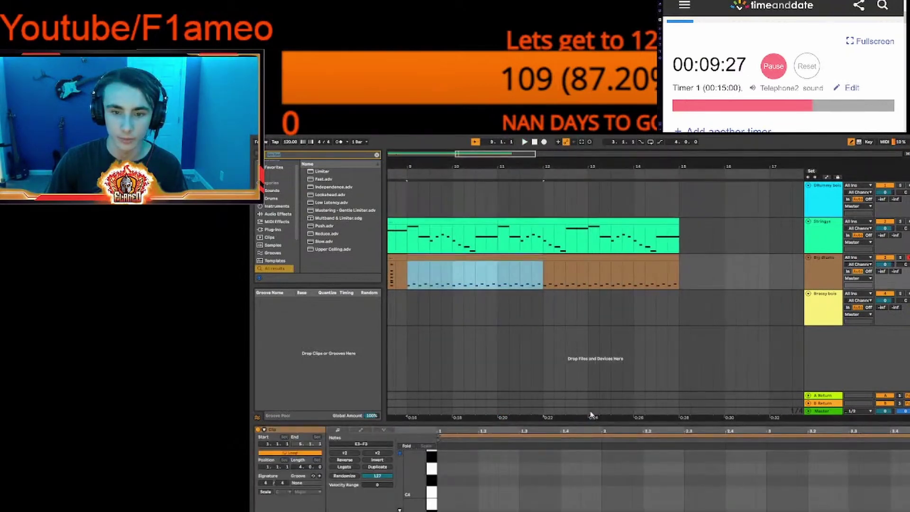
drag(592, 424, 569, 148)
click(400, 510)
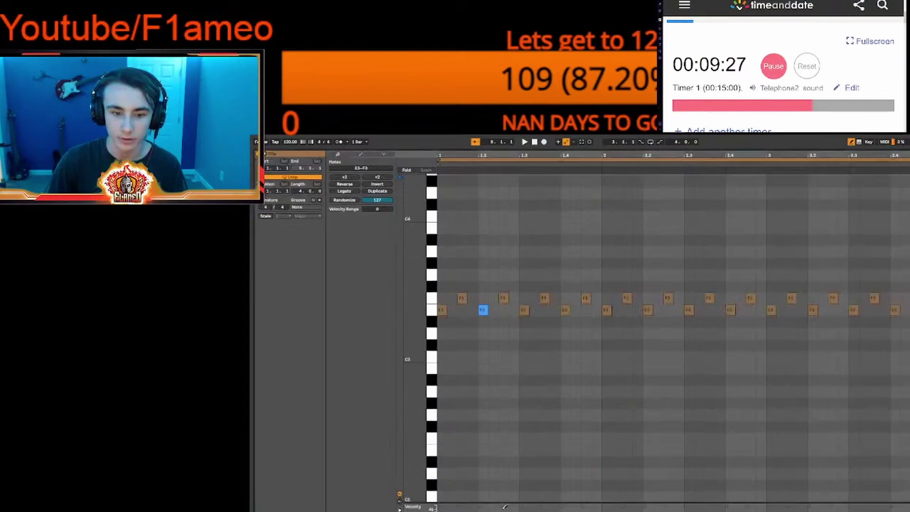
key(space)
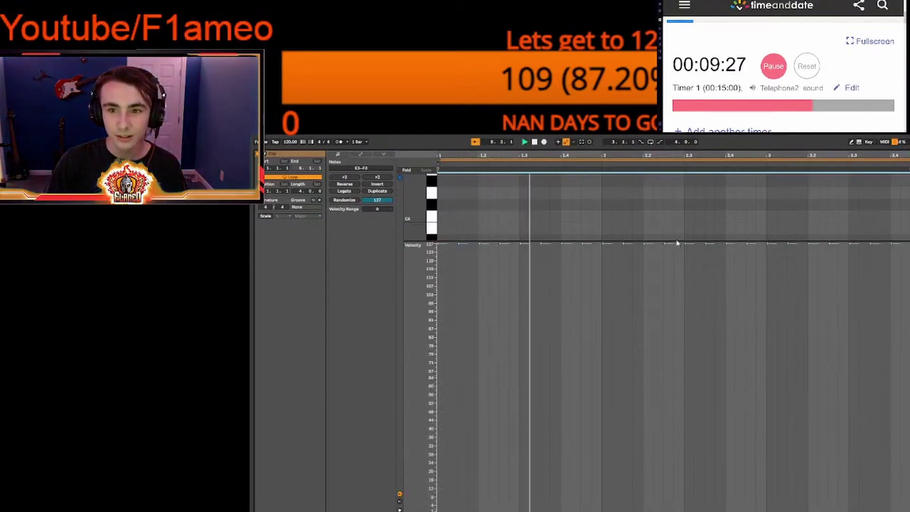
drag(687, 148, 625, 382)
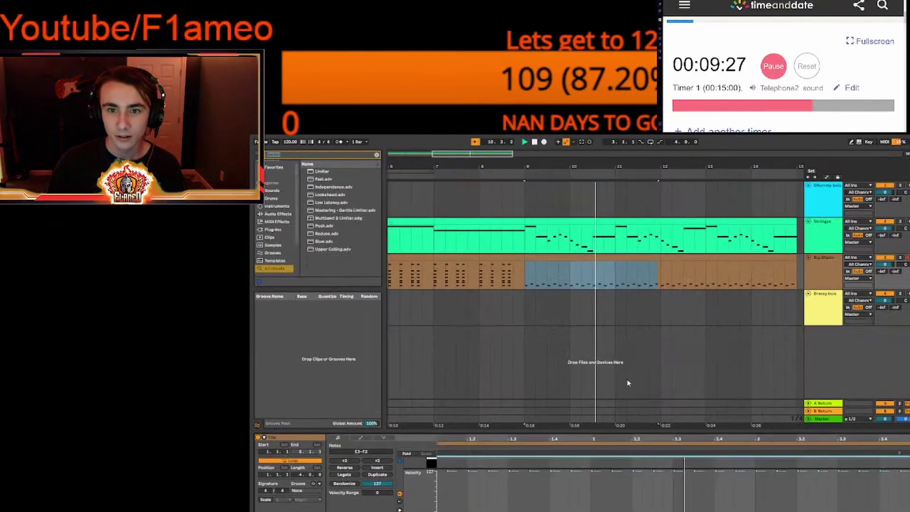
key(ctrl+d)
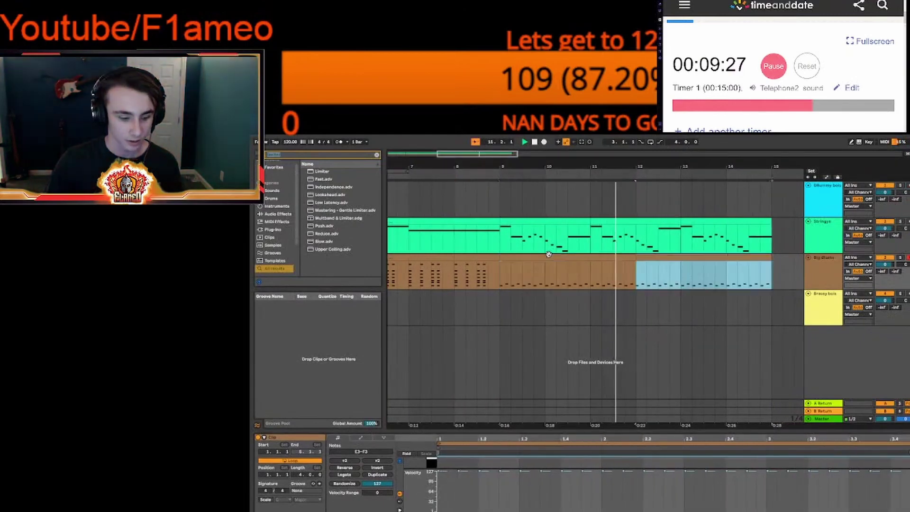
key(space)
- Raise the strings track volume to 3.2 dB and lower the big drums track volume while playing the section from bar 9
click(552, 221)
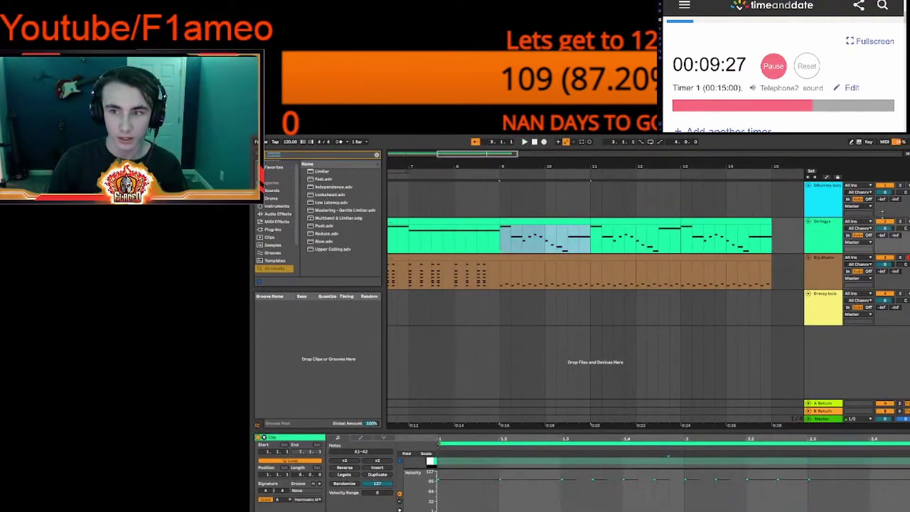
key(space)
drag(886, 230, 885, 222)
drag(884, 264, 884, 281)
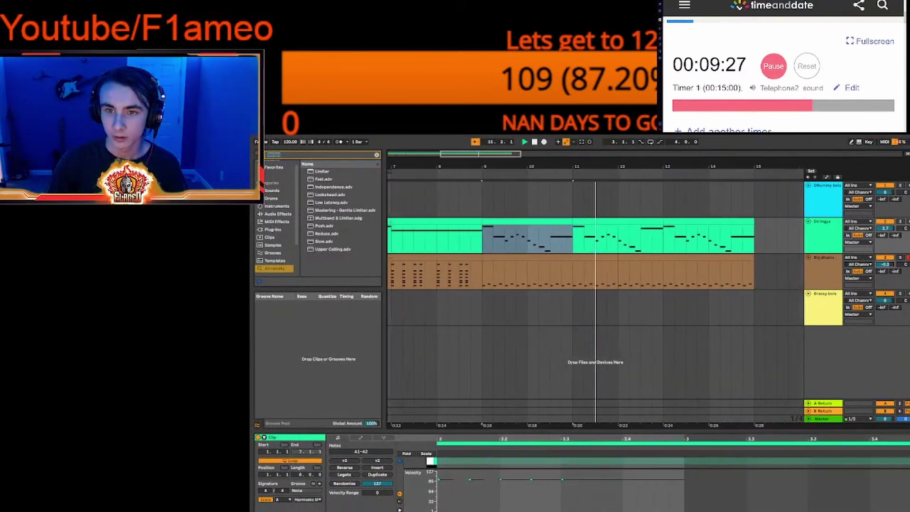
drag(885, 229, 885, 227)
drag(884, 264, 885, 276)
key(space)
key(space)
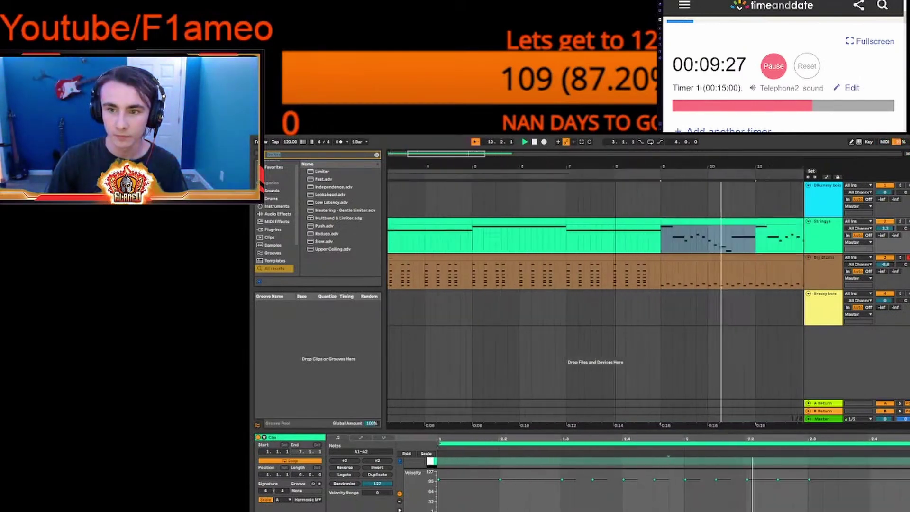
click(535, 257)
drag(538, 260, 658, 265)
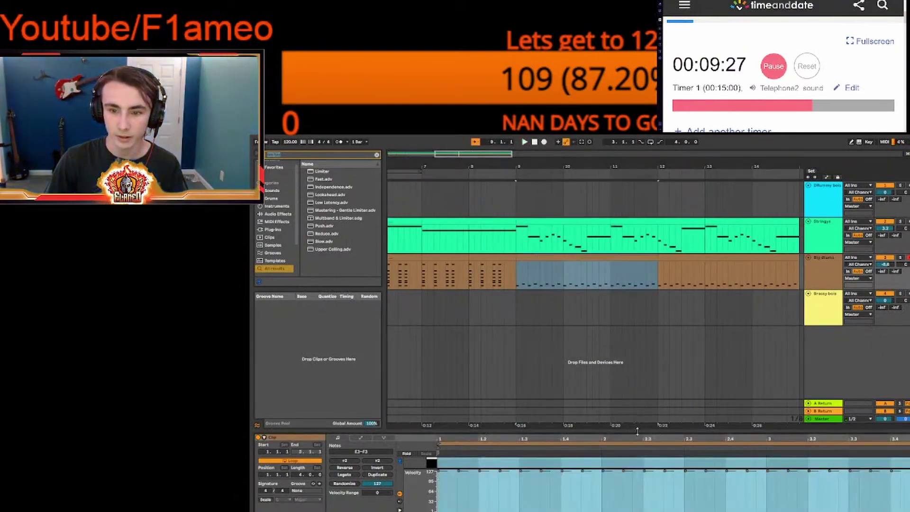
mouse_move(638, 431)
mouse_down()
mouse_move(579, 250)
mouse_move(643, 454)
mouse_up()
click(747, 306)
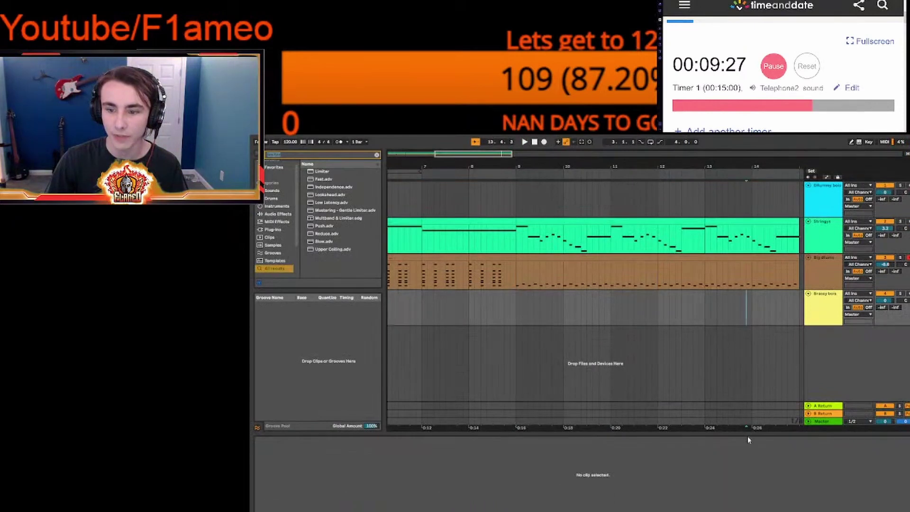
drag(648, 427, 407, 427)
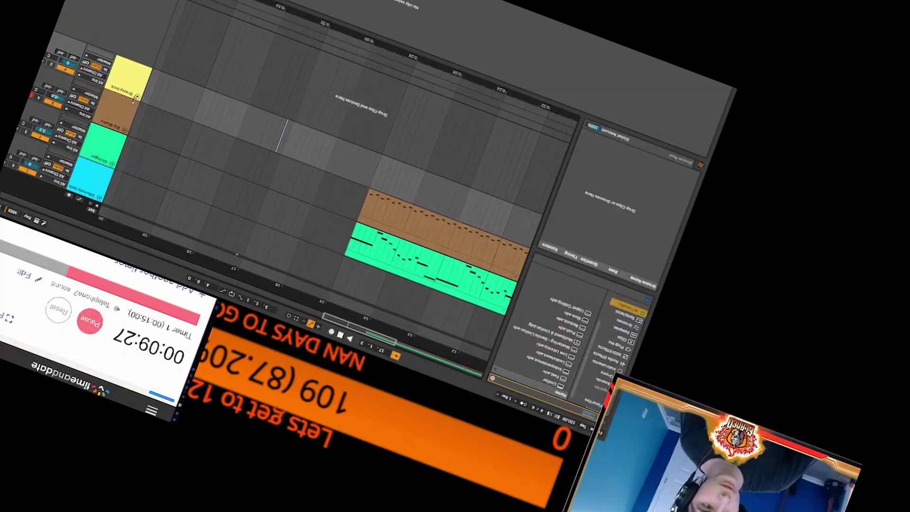
- Create an empty MIDI clip on the brass track from 14.4 to bar 20 and enlarge its note editor
click(823, 296)
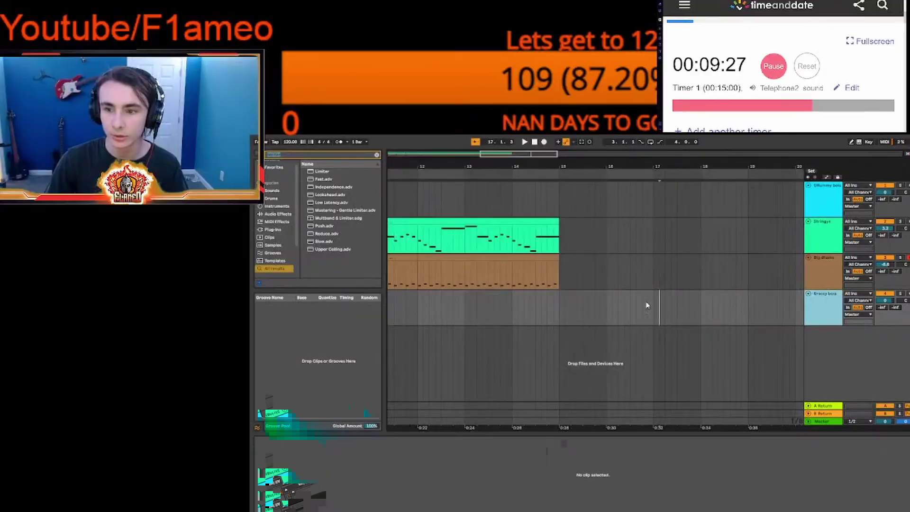
drag(550, 309, 795, 315)
right_click(789, 315)
click(512, 303)
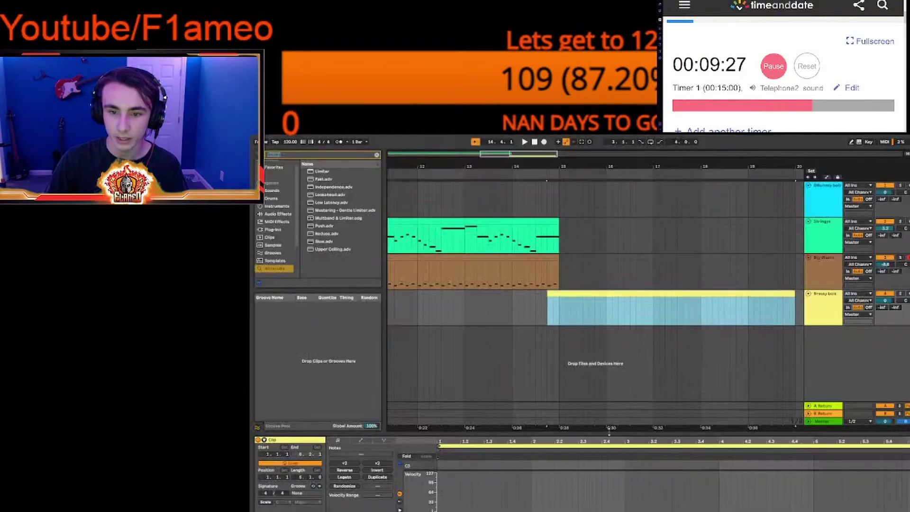
drag(609, 433, 542, 135)
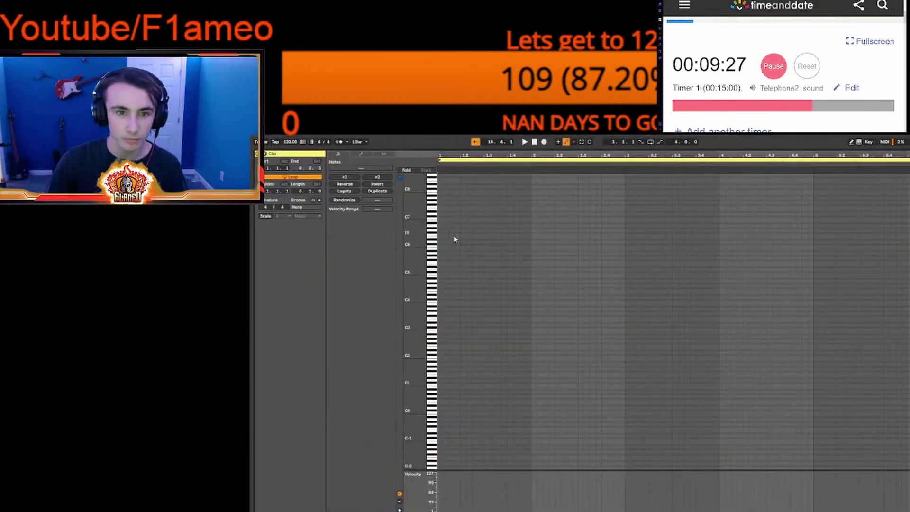
- Add a short E2 note at the very start of the brass clip and play it back
drag(414, 231, 434, 339)
double_click(440, 340)
key(space)
scroll(446, 332, up, 1)
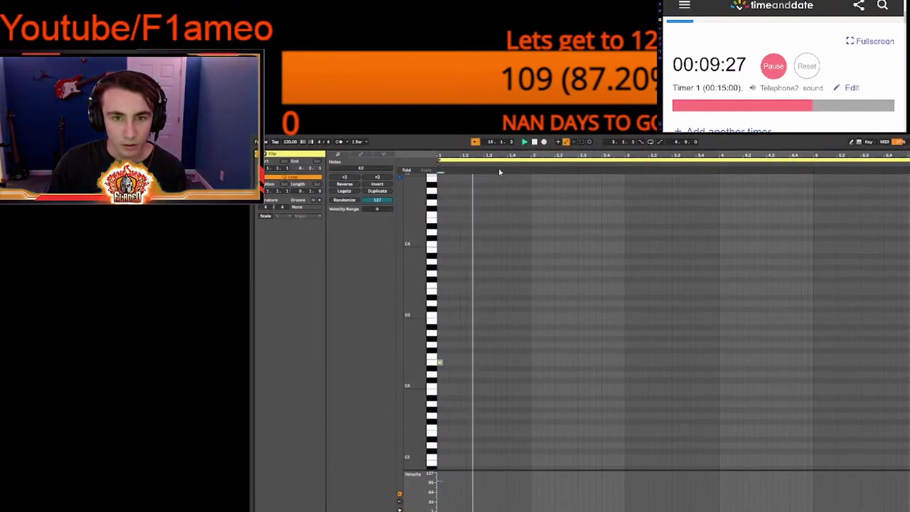
drag(493, 156, 493, 244)
drag(414, 362, 456, 308)
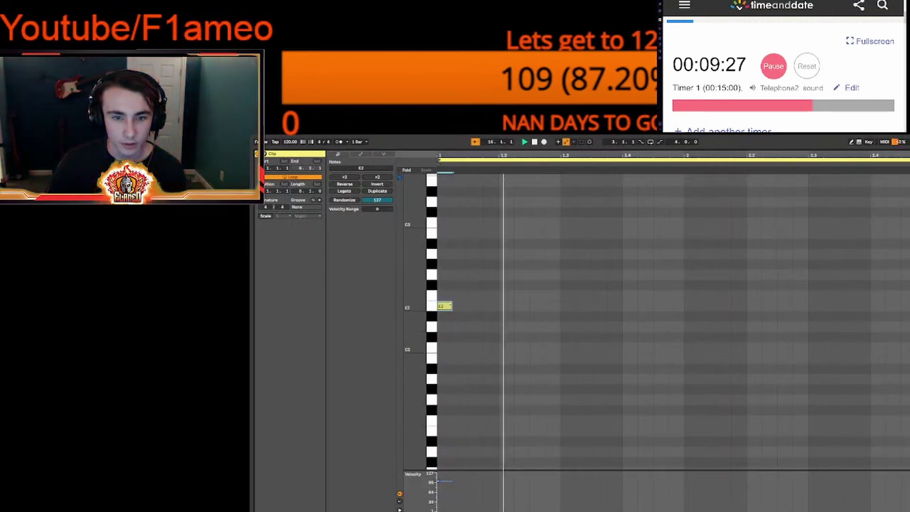
double_click(461, 327)
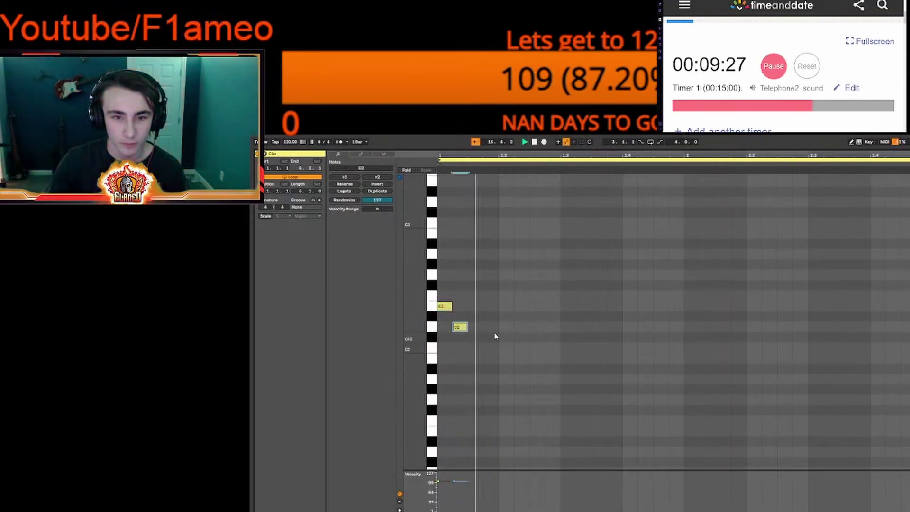
key(space)
drag(464, 331, 493, 332)
key(space)
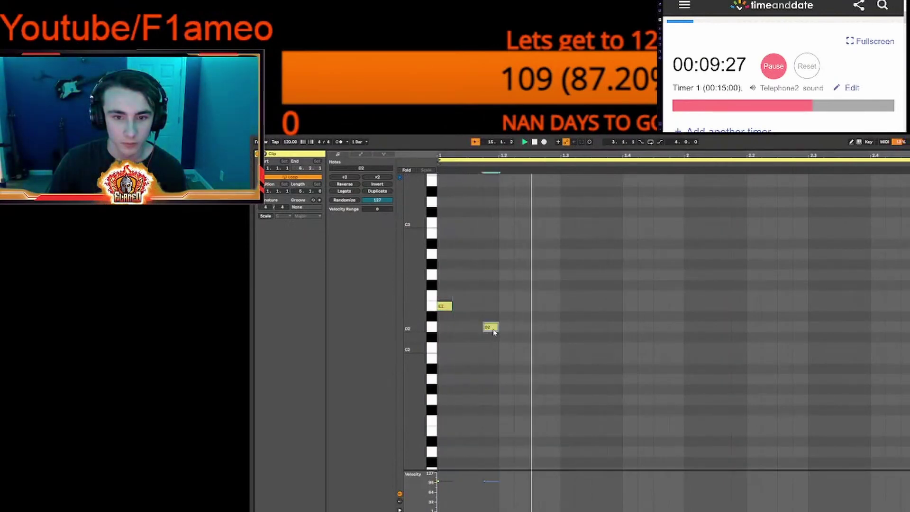
double_click(494, 331)
click(507, 332)
double_click(507, 328)
double_click(507, 329)
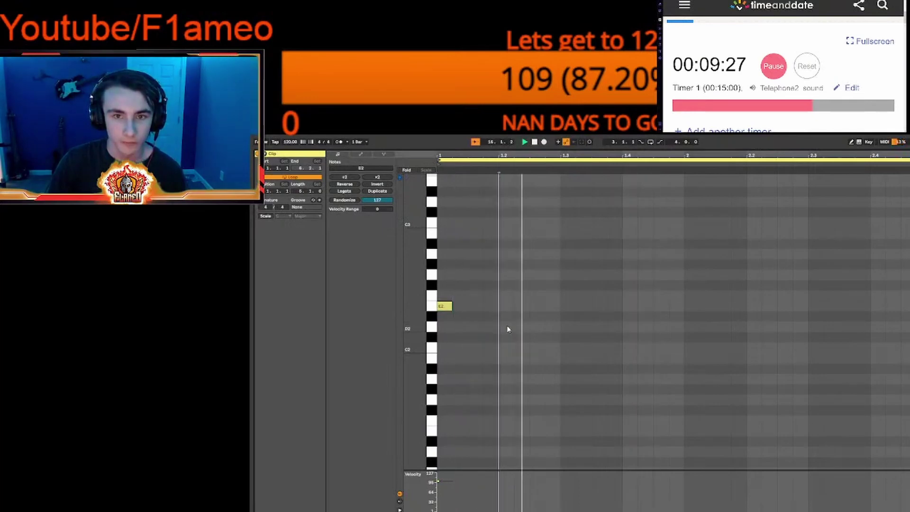
- Add a short D2 half a beat after E2 and a C2 on beat 1.2, and check their alignment in the arrangement
double_click(474, 327)
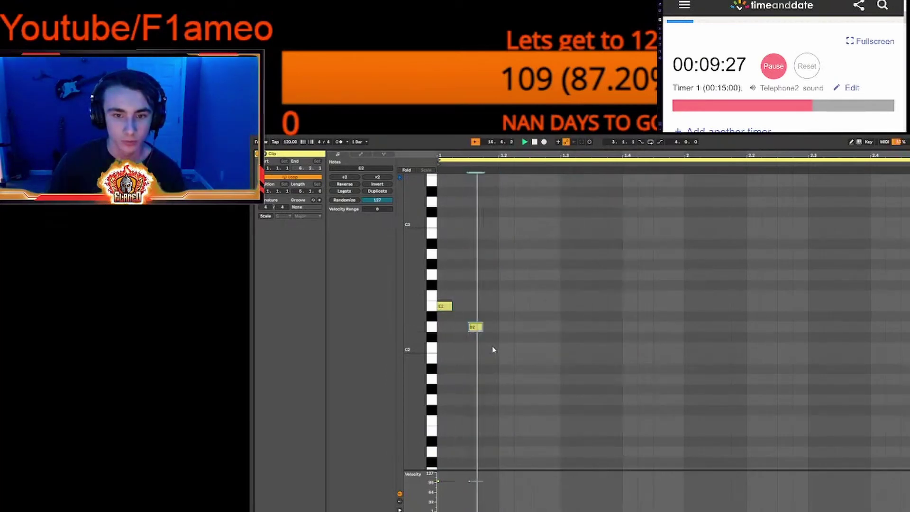
double_click(504, 348)
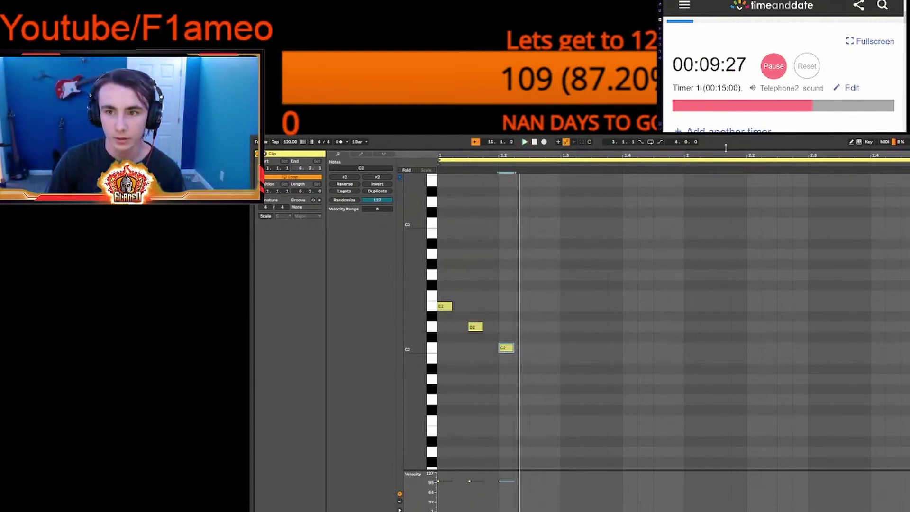
drag(726, 148, 780, 392)
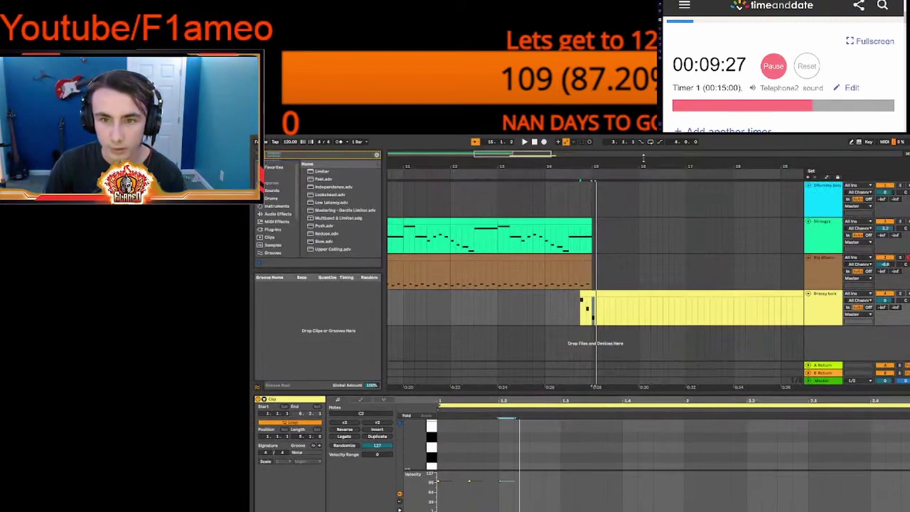
drag(643, 162, 630, 305)
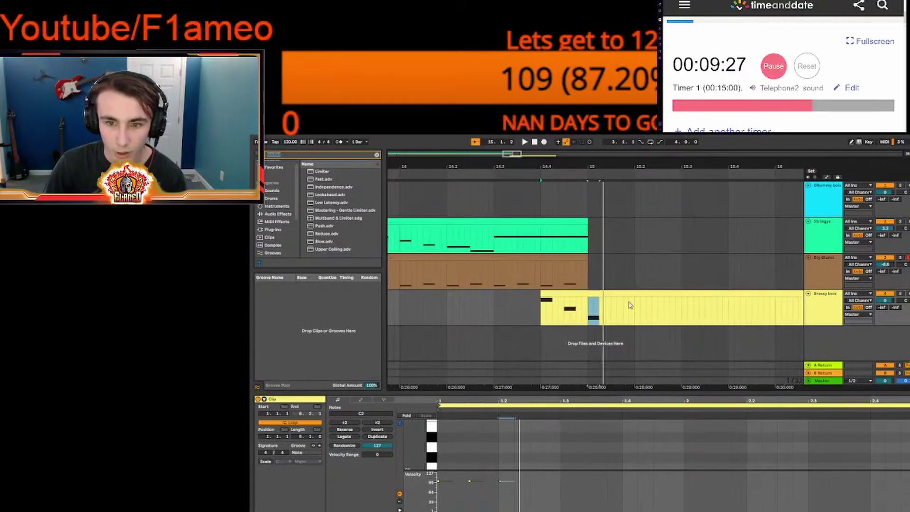
drag(612, 392, 535, 150)
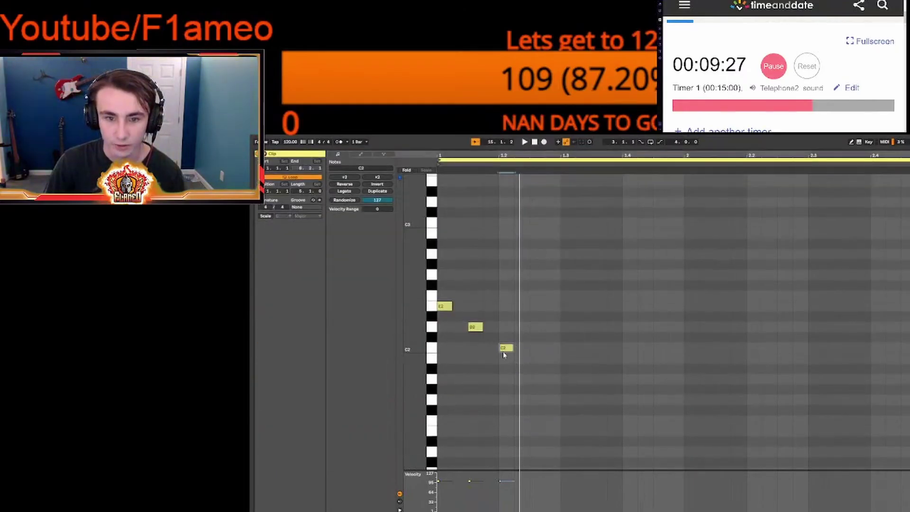
key(z)
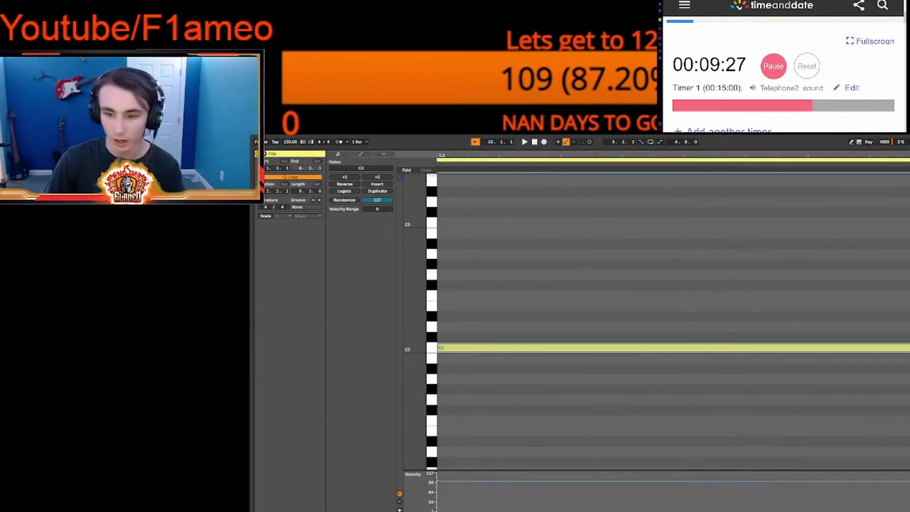
key(ctrl+a)
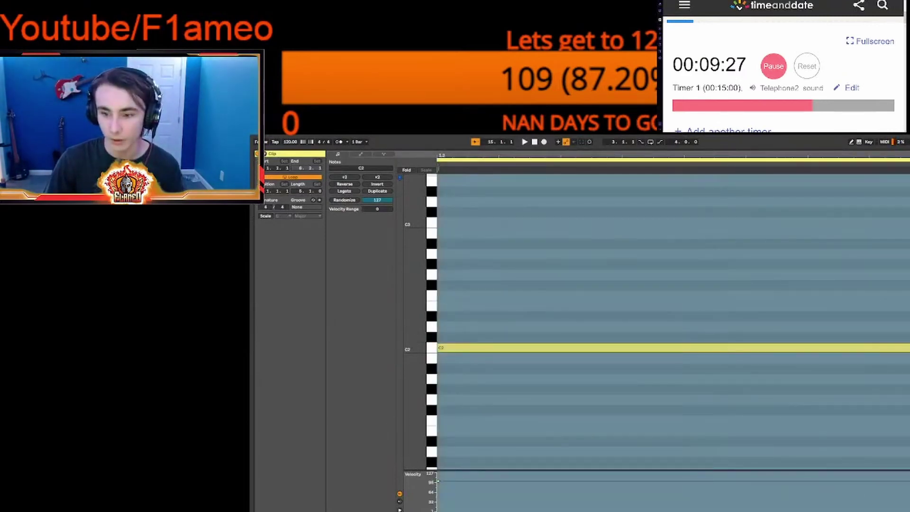
key(x)
key(minus)
key(minus)
key(minus)
key(minus)
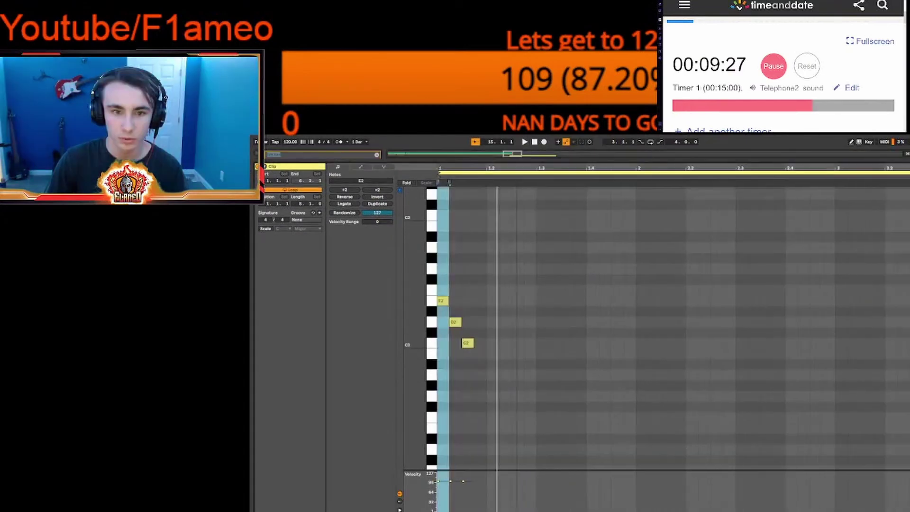
- Turn on scale highlighting for the brass clip and set the scale to A Harmonic Minor
click(264, 231)
click(283, 228)
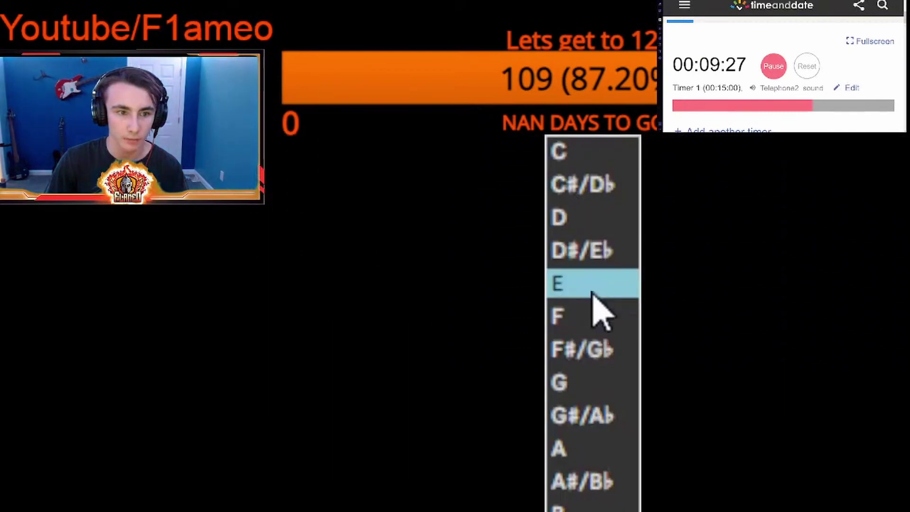
click(599, 414)
click(303, 228)
click(283, 263)
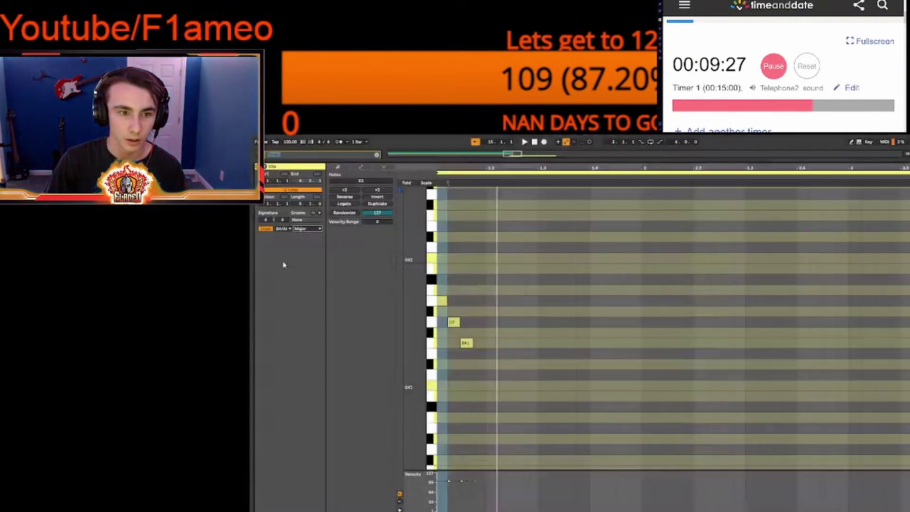
click(283, 228)
click(598, 458)
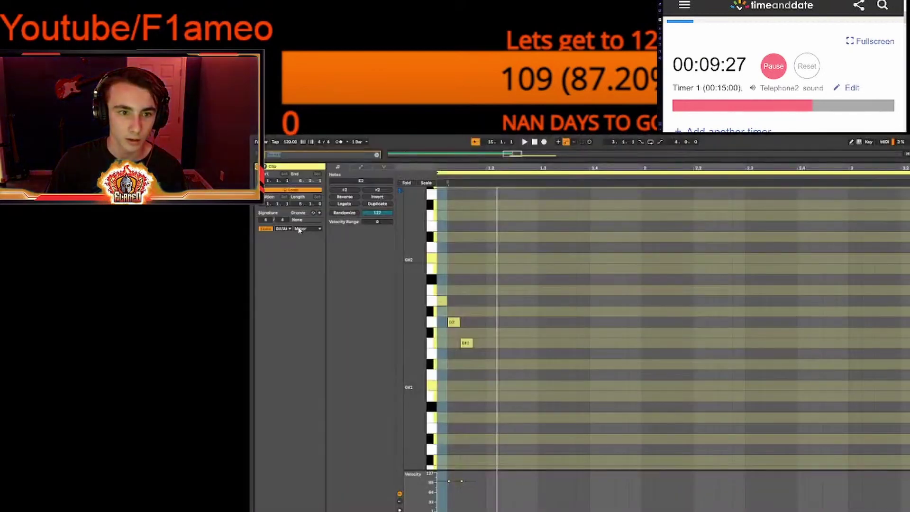
click(297, 229)
click(598, 448)
click(299, 230)
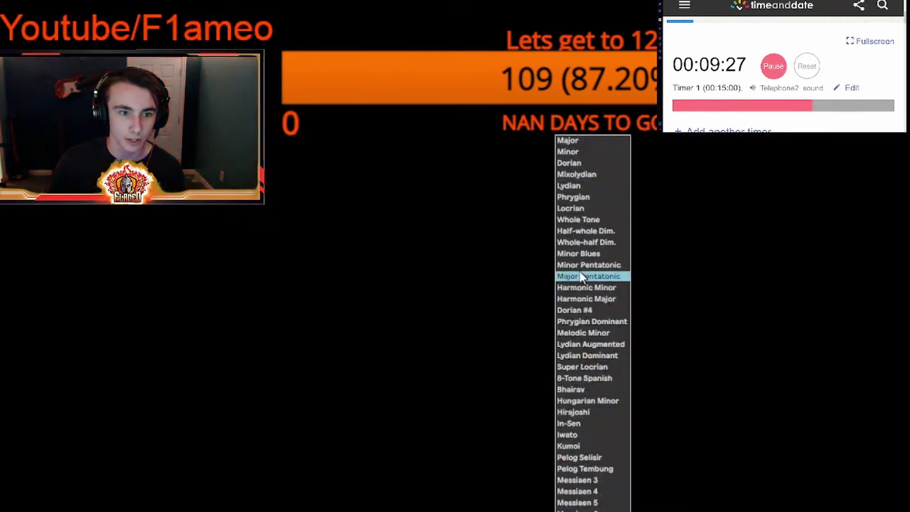
click(590, 288)
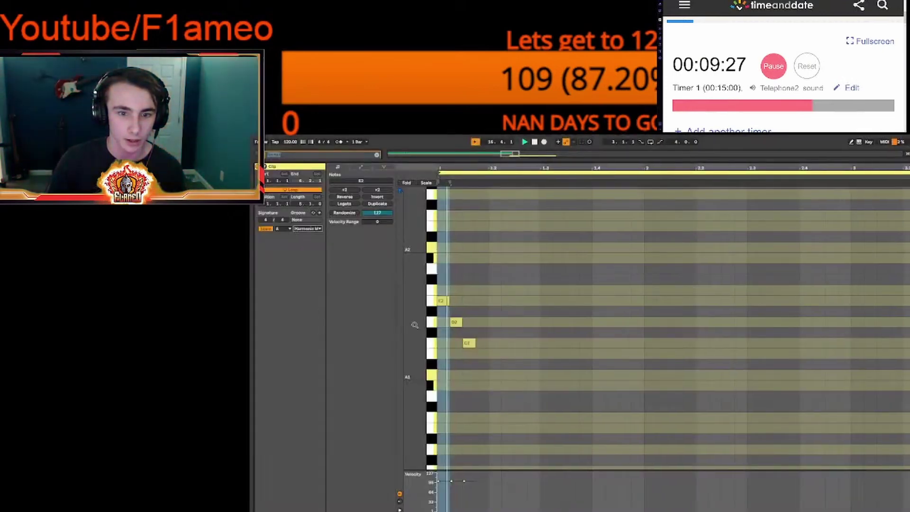
- Rework the brass clip's opening run, removing D2 and placing short C2 and B1 notes after E2
click(457, 325)
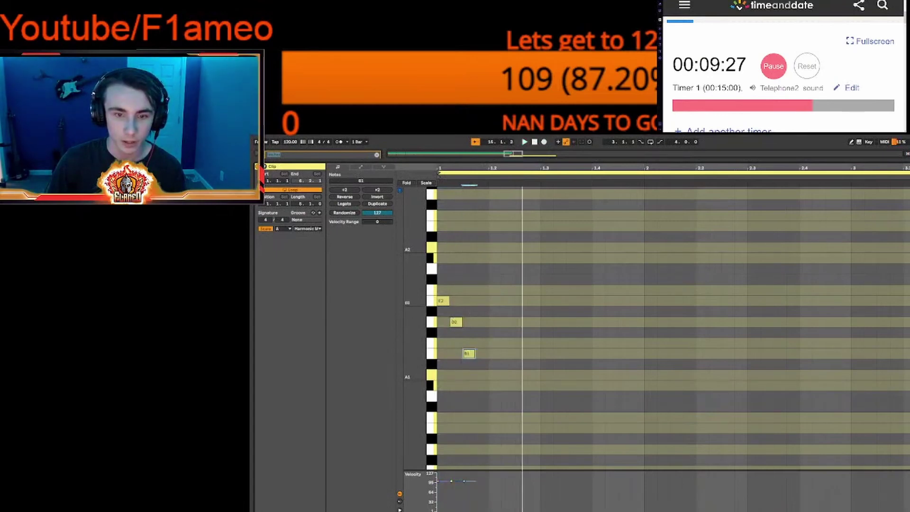
key(Delete)
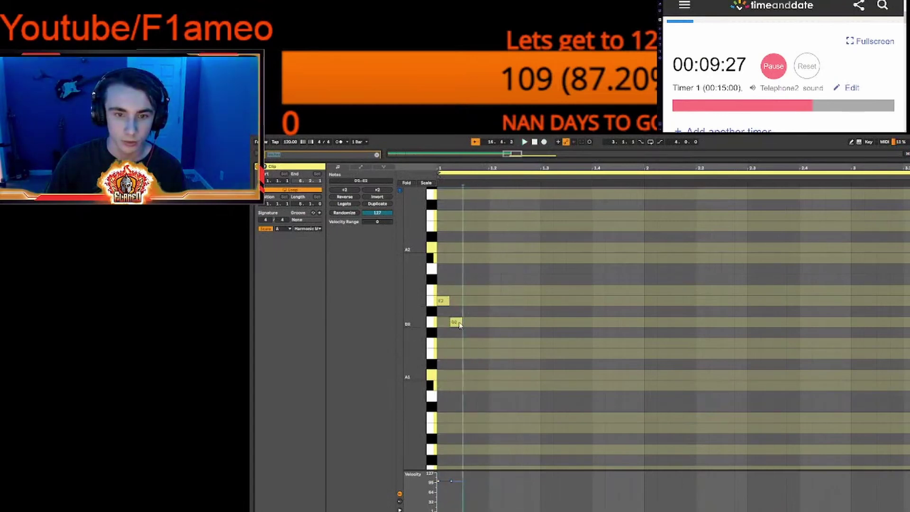
double_click(459, 324)
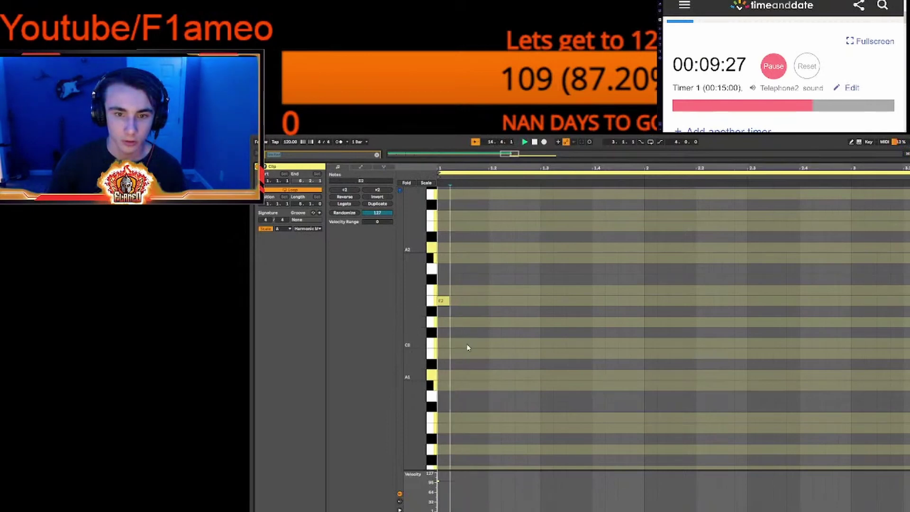
double_click(480, 355)
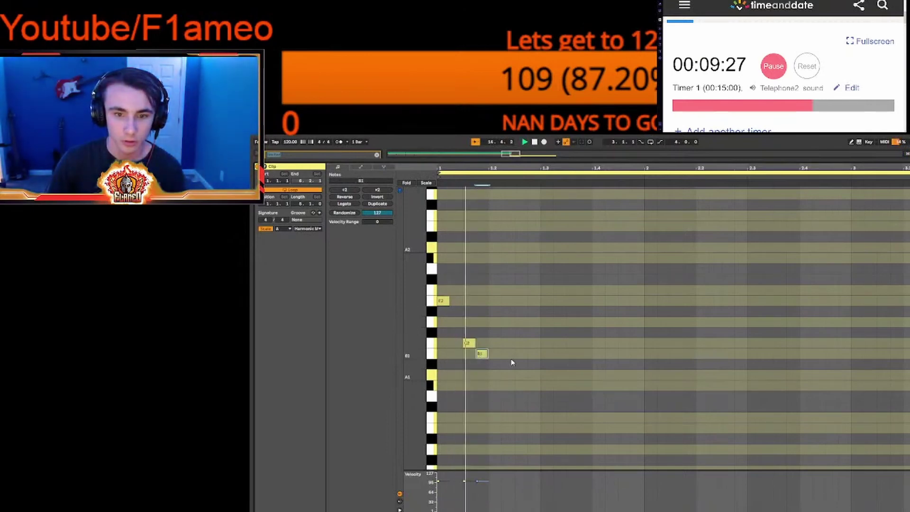
click(469, 345)
double_click(456, 344)
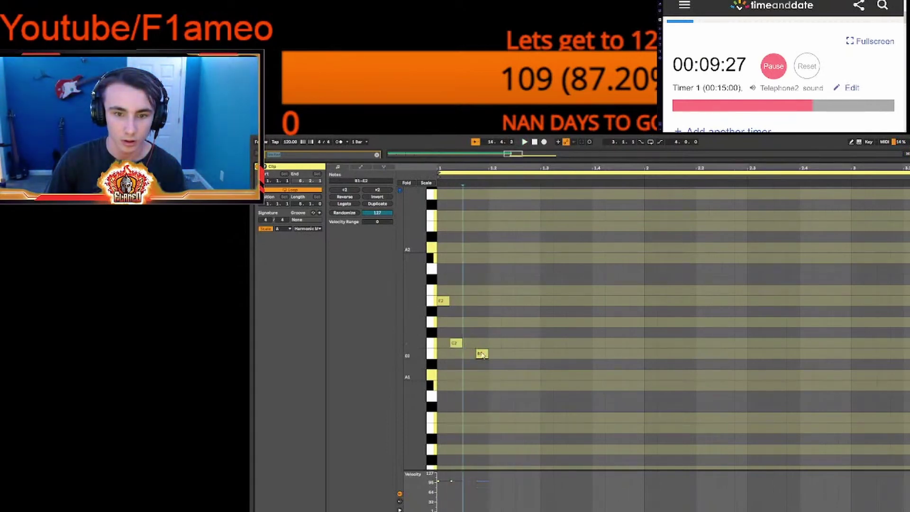
- Add one-beat notes A1, G#1, A1 and G#1 in sequence from beat 1.2 of the brass clip
double_click(496, 376)
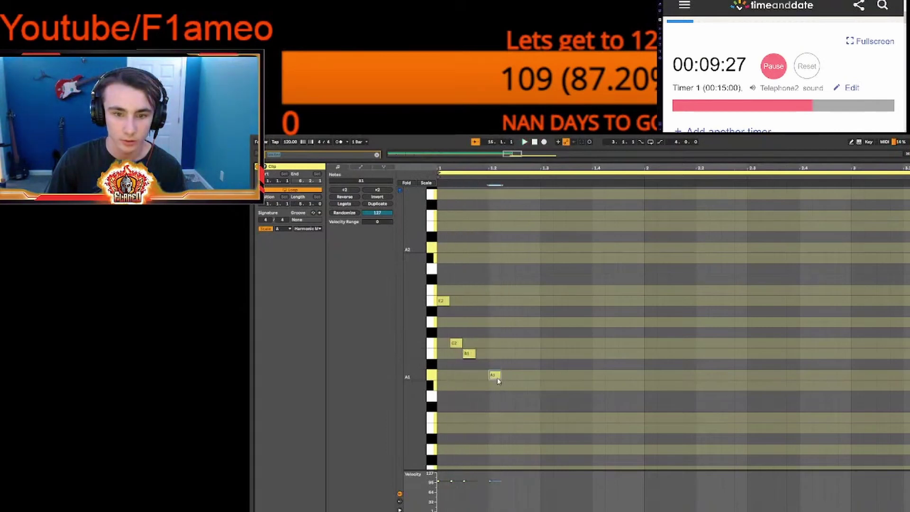
drag(504, 376, 543, 380)
double_click(547, 384)
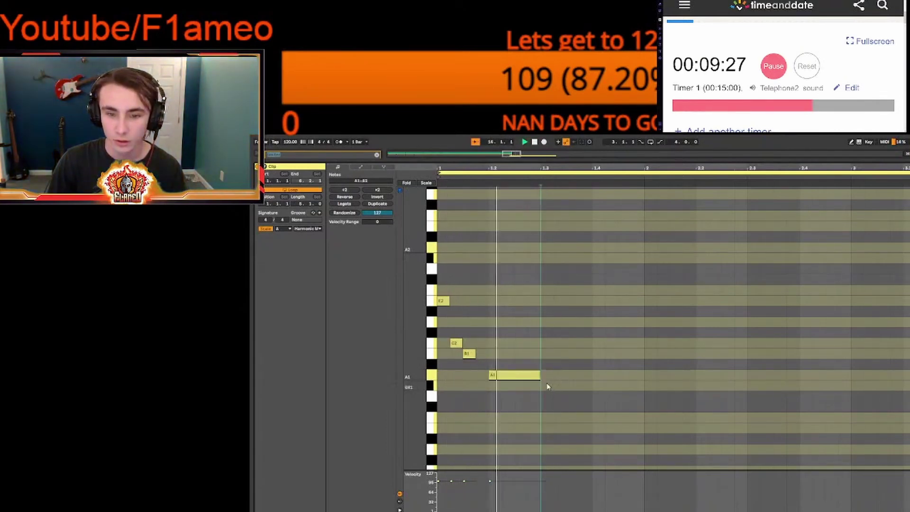
mouse_move(551, 385)
mouse_down()
mouse_move(645, 376)
mouse_move(697, 385)
mouse_up()
double_click(598, 376)
double_click(650, 385)
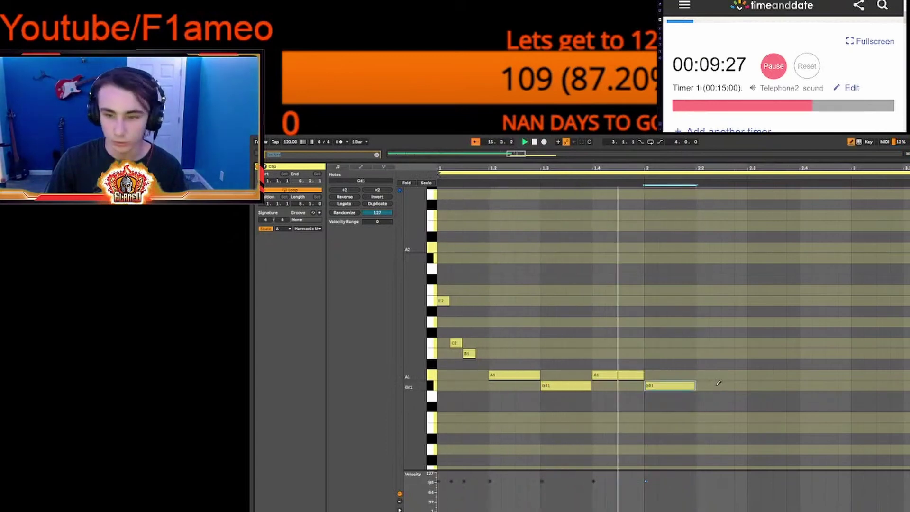
- Draw one-beat C2, B1 and A1 notes from beat 2.2 of the brass clip, followed by a one-beat F1 at bar 3
key(b)
click(707, 353)
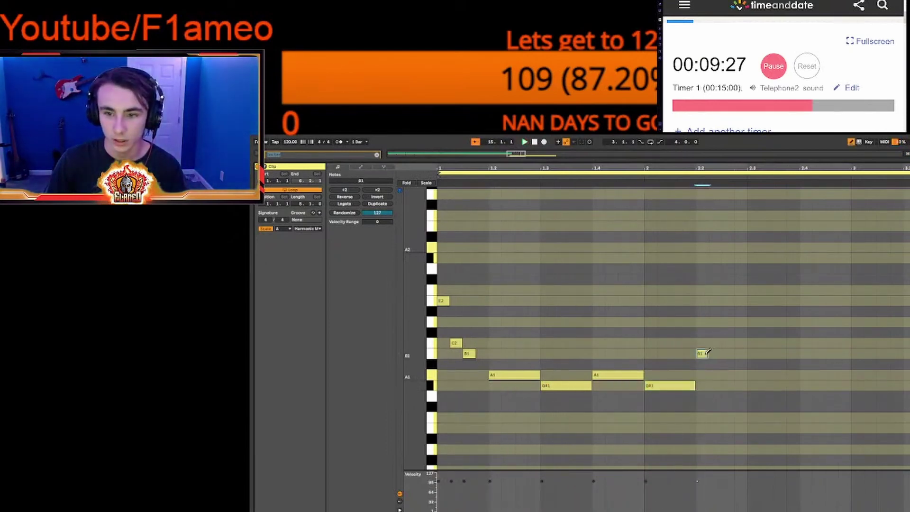
mouse_move(704, 343)
mouse_down()
mouse_move(801, 353)
mouse_move(810, 375)
mouse_move(851, 375)
mouse_up()
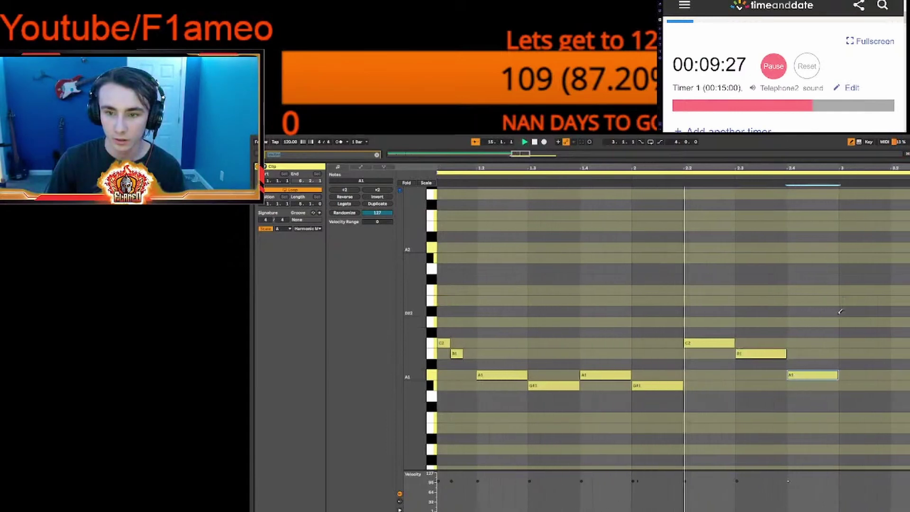
key(space)
click(685, 417)
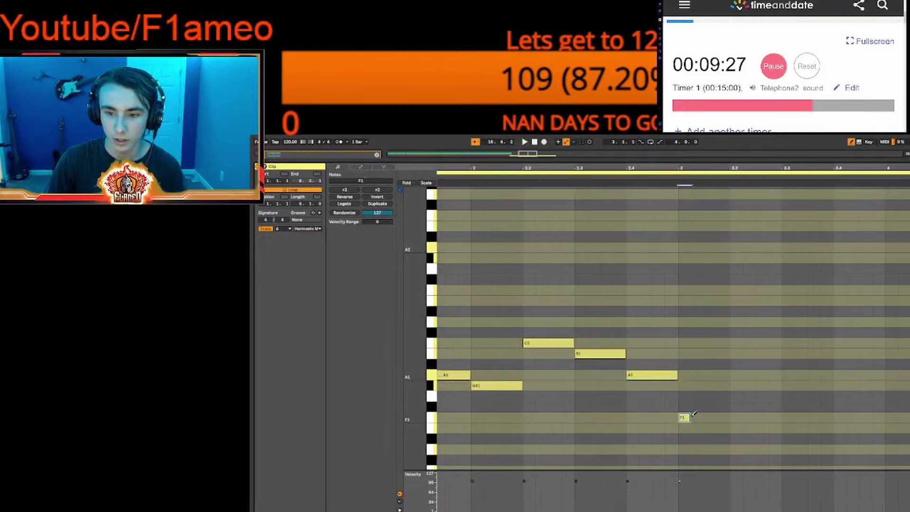
drag(704, 417, 730, 417)
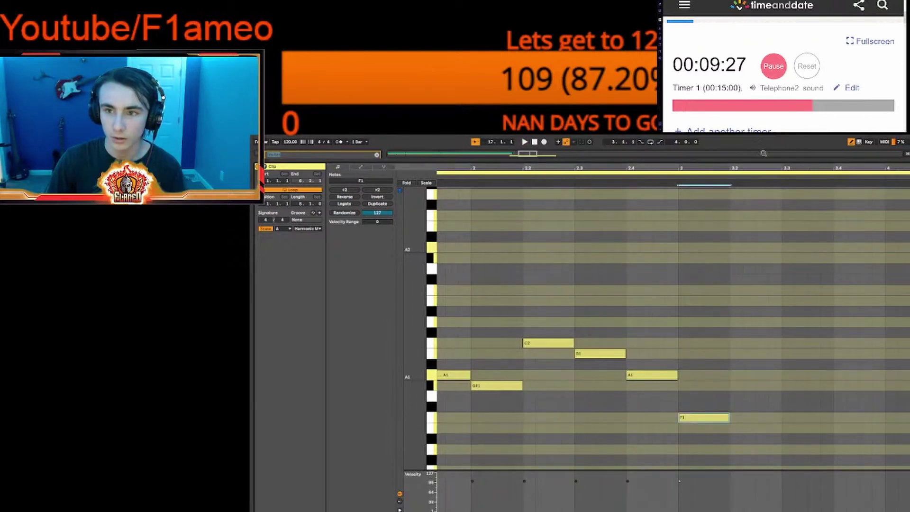
- Return to the arrangement and place the insertion point on the big drums track just after bar 15 begins
drag(764, 161, 692, 502)
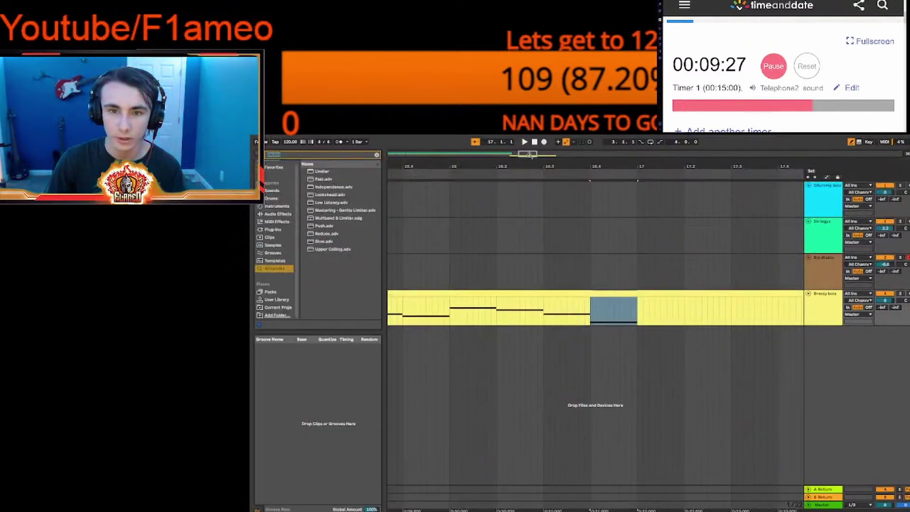
drag(529, 154, 660, 168)
click(571, 284)
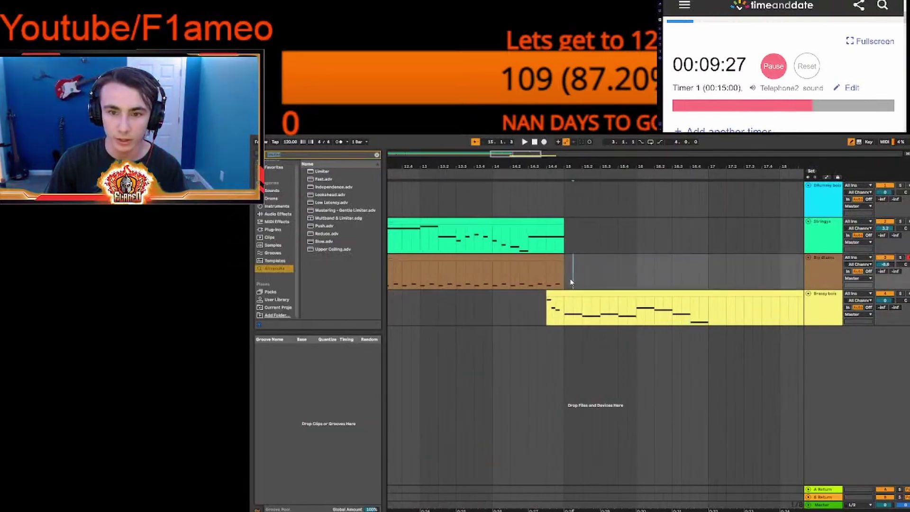
- Copy the one-bar big drums clip at bar 7 and paste it into bars 15 through 18 of that track
scroll(571, 283, left, 10)
click(533, 260)
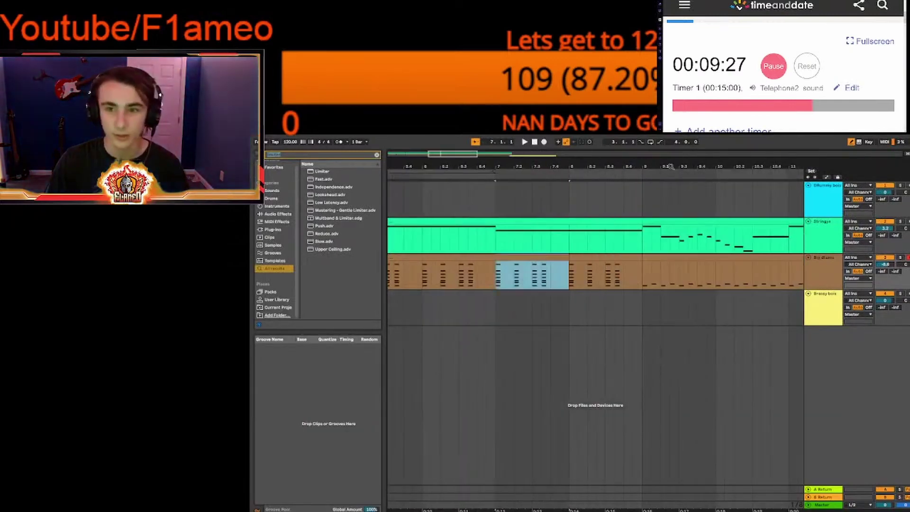
scroll(430, 220, right, 15)
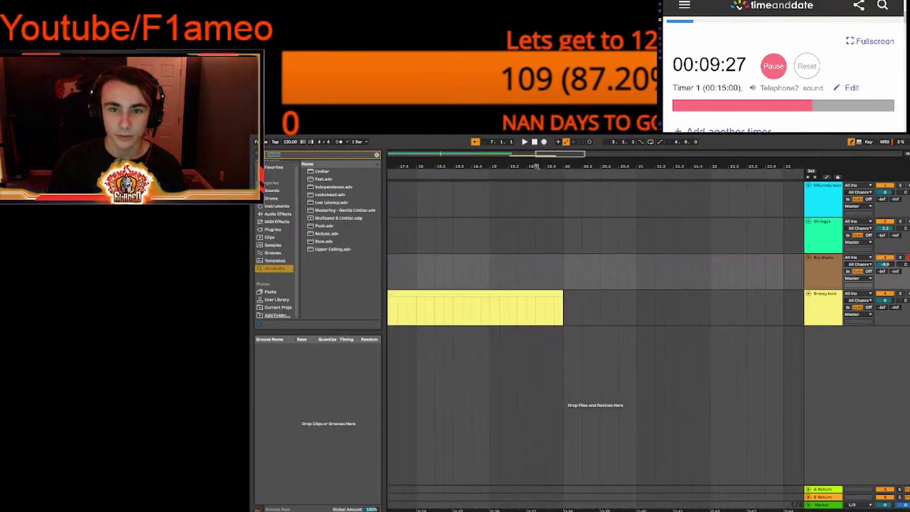
scroll(536, 166, left, 8)
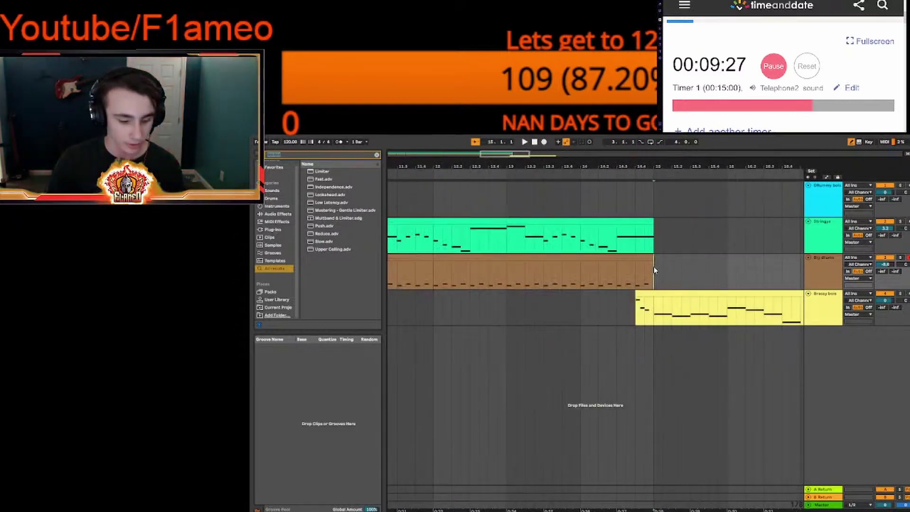
key(ctrl+v)
key(space)
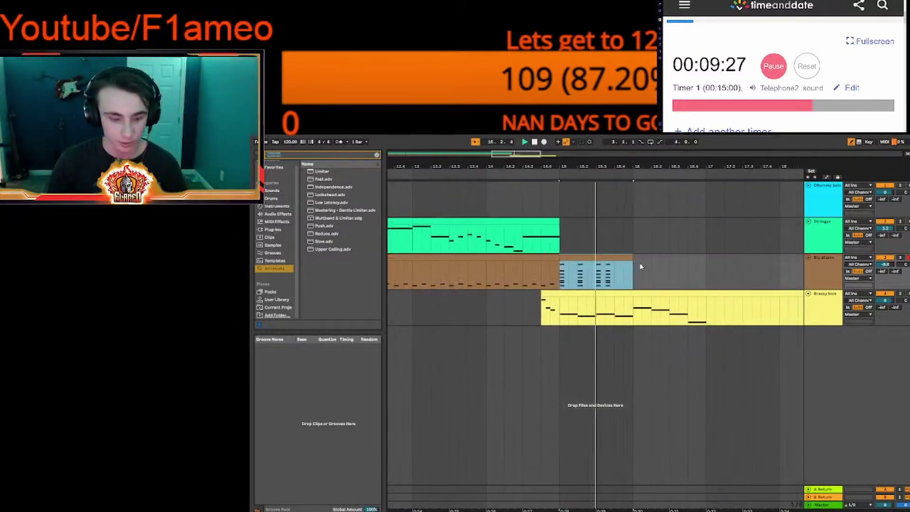
key(ctrl+v)
key(ctrl+v)
key(ctrl+v)
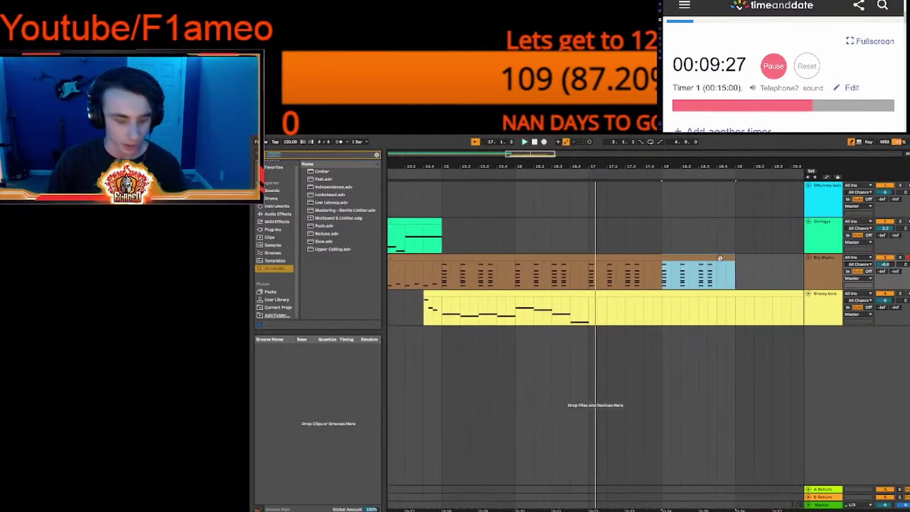
key(space)
- Continue the brass melody with one-beat notes A1, F1, G#1, B1 and C2 from beat 3.2, followed by B1 at beat 4.3
double_click(611, 293)
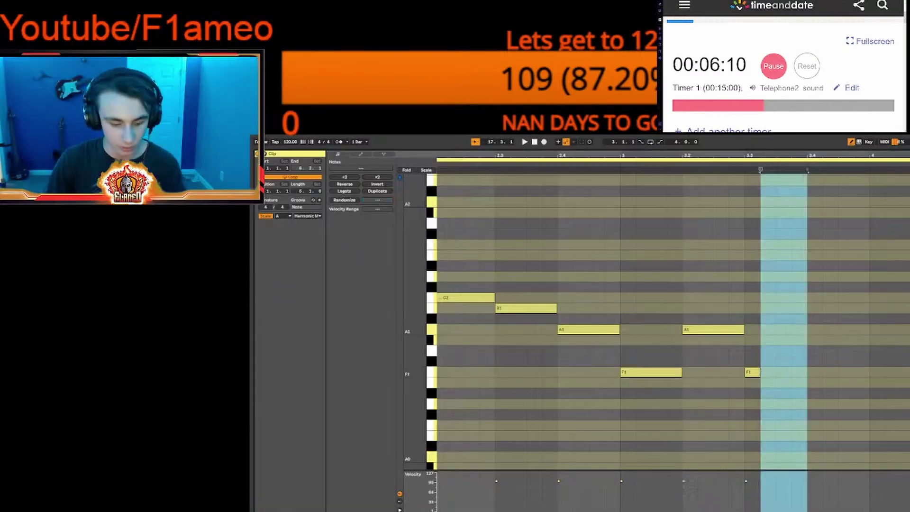
key(b)
drag(758, 372, 807, 372)
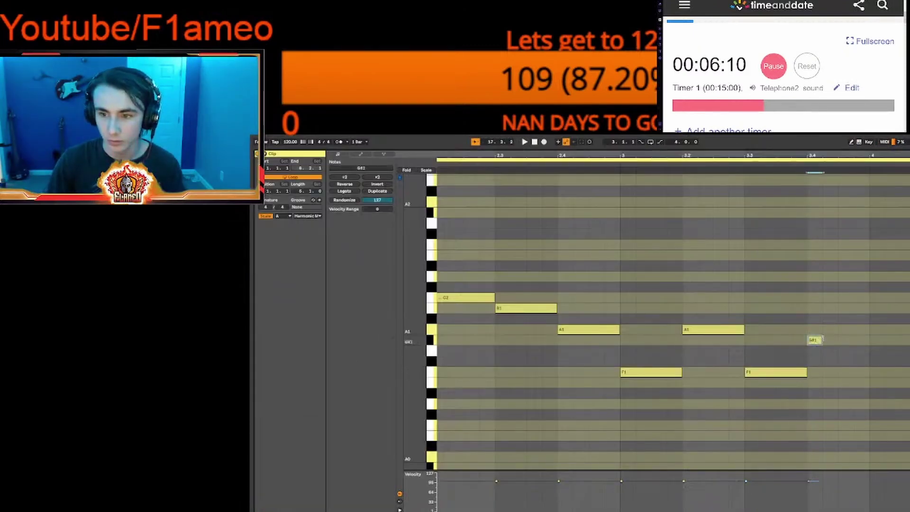
drag(823, 339, 868, 340)
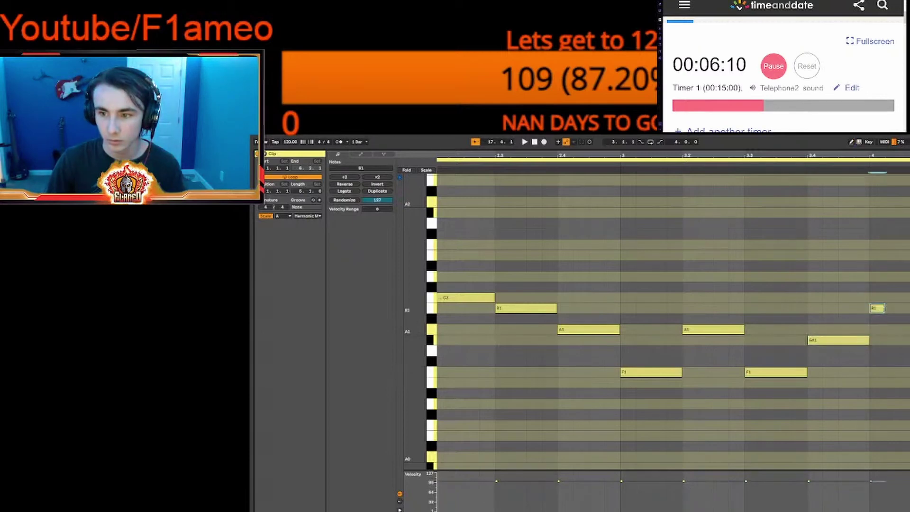
mouse_move(884, 308)
mouse_down()
mouse_move(906, 298)
mouse_move(857, 299)
mouse_up()
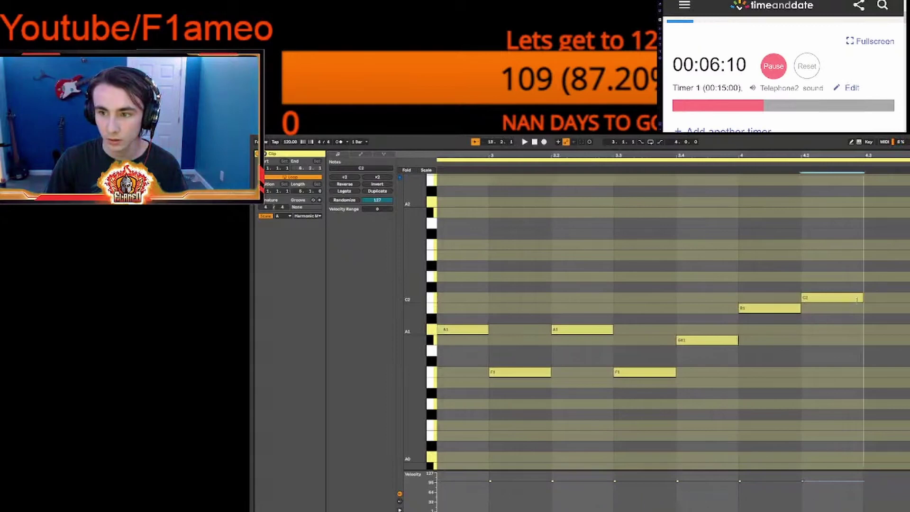
click(875, 330)
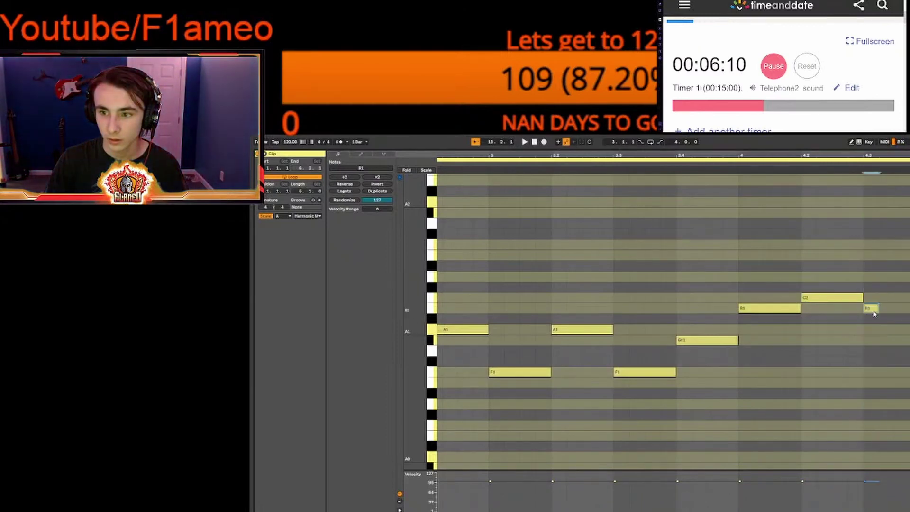
drag(875, 313, 879, 312)
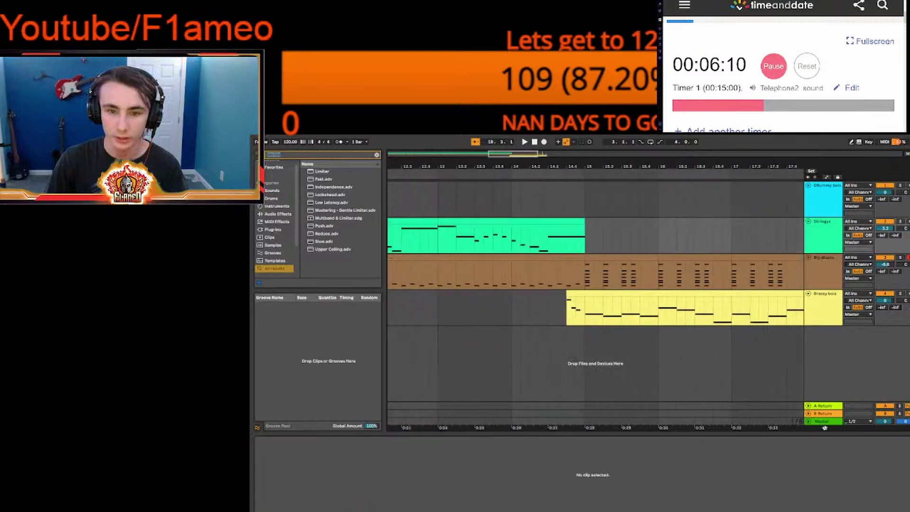
- Examine the note pattern of the big drums clip at bar 15 and return to the arrangement's tracks
drag(650, 427, 663, 166)
scroll(544, 312, up, 5)
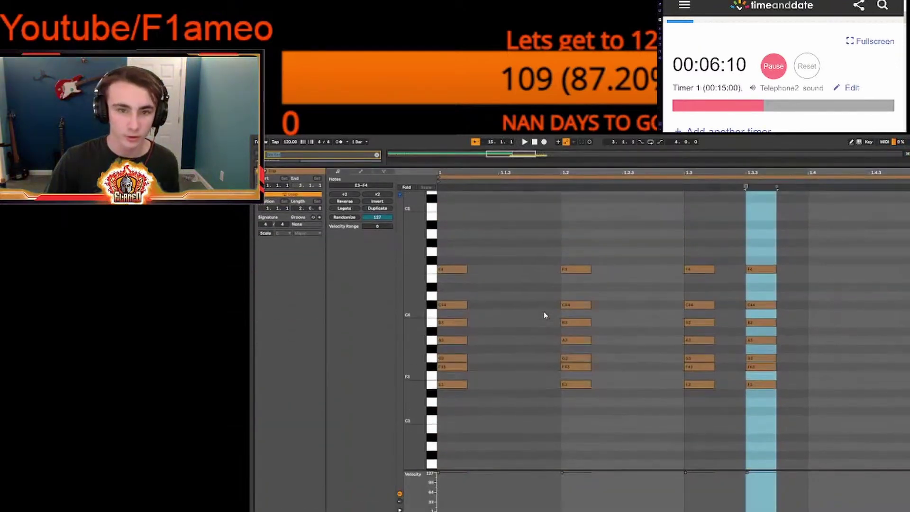
scroll(544, 315, up, 8)
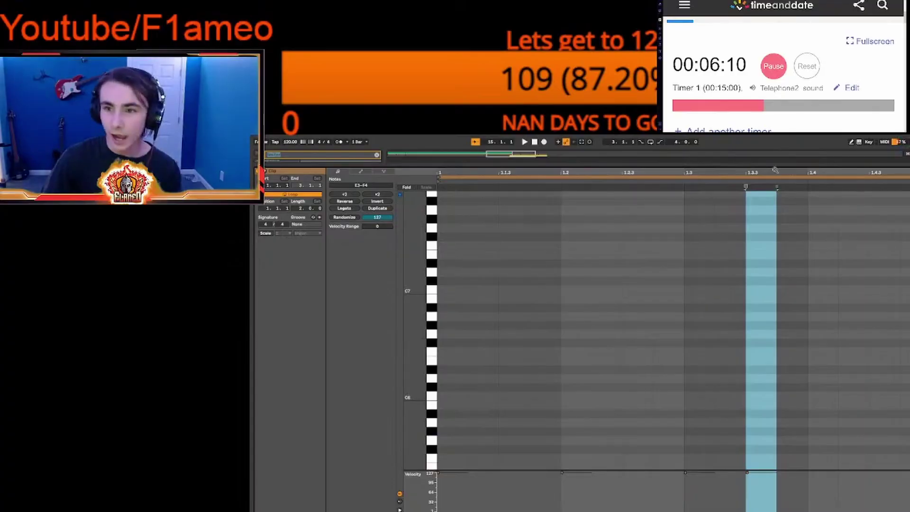
drag(773, 164, 754, 510)
click(822, 231)
click(823, 199)
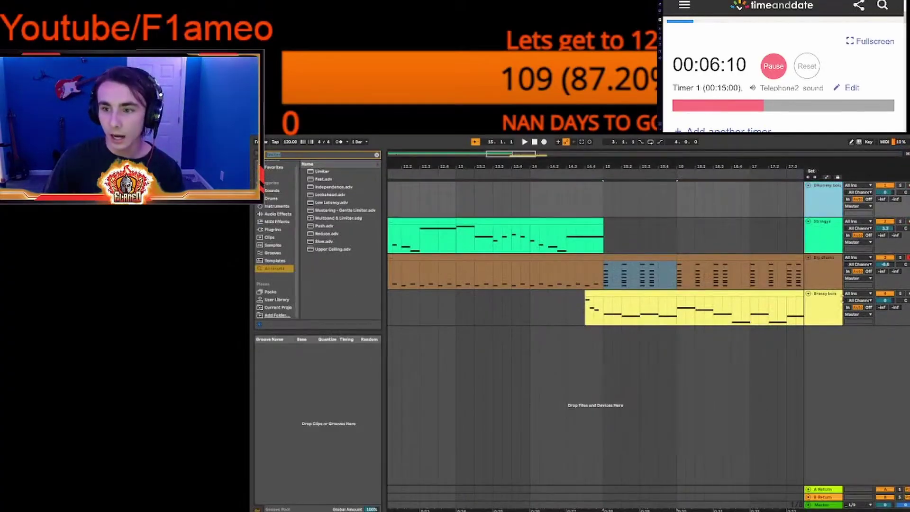
click(837, 298)
click(808, 186)
click(809, 186)
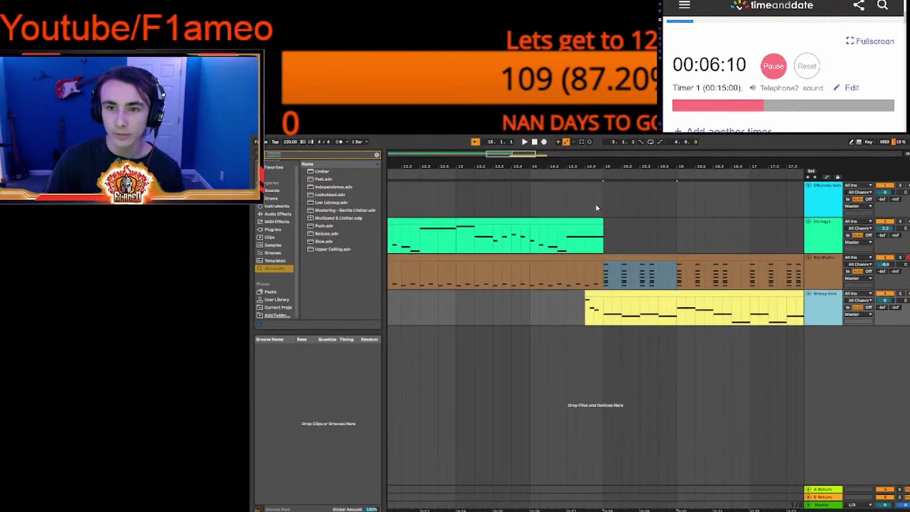
drag(604, 204, 670, 202)
right_click(670, 203)
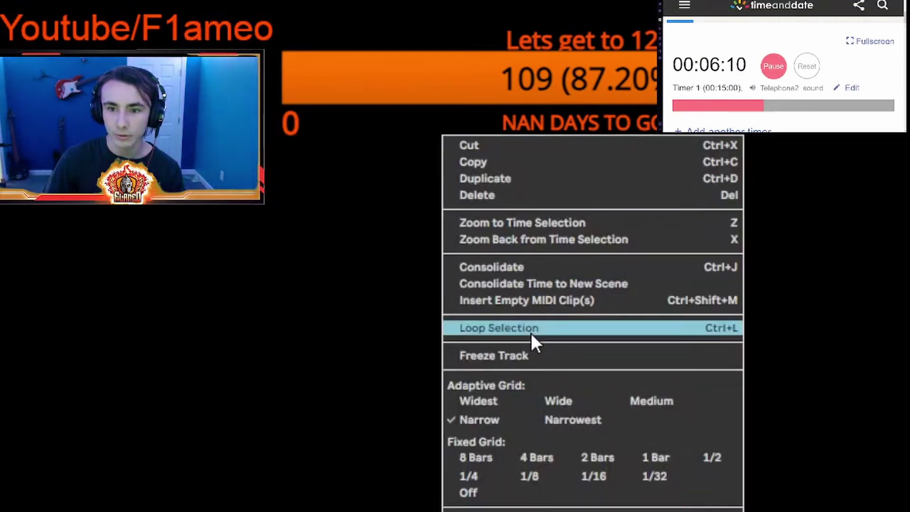
click(320, 154)
click(821, 205)
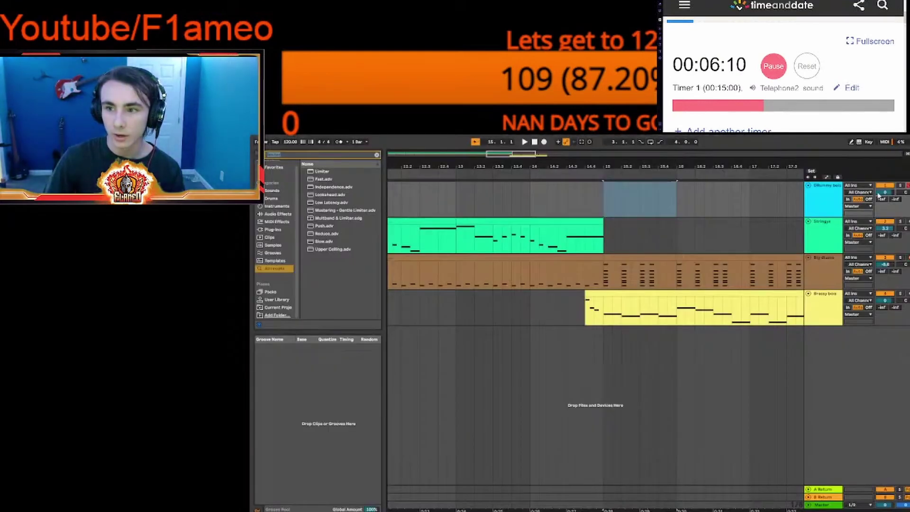
- Insert an empty MIDI clip about three and a half beats long at bar 15 of the cyan drum track and enlarge its note editor
drag(613, 199, 670, 202)
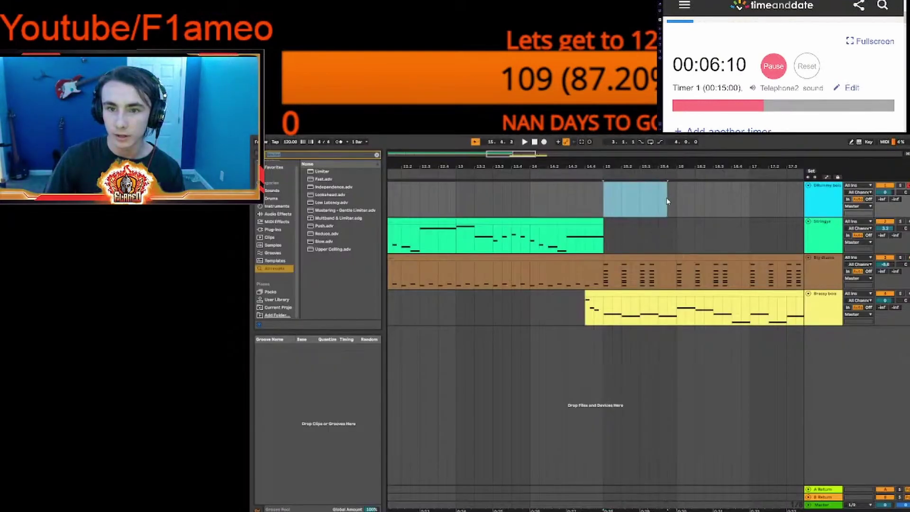
right_click(669, 201)
click(471, 299)
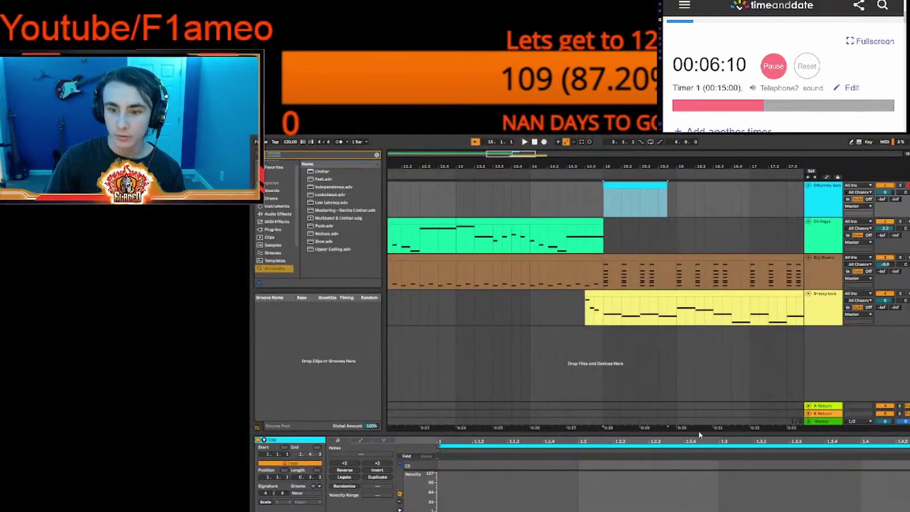
drag(697, 431, 568, 139)
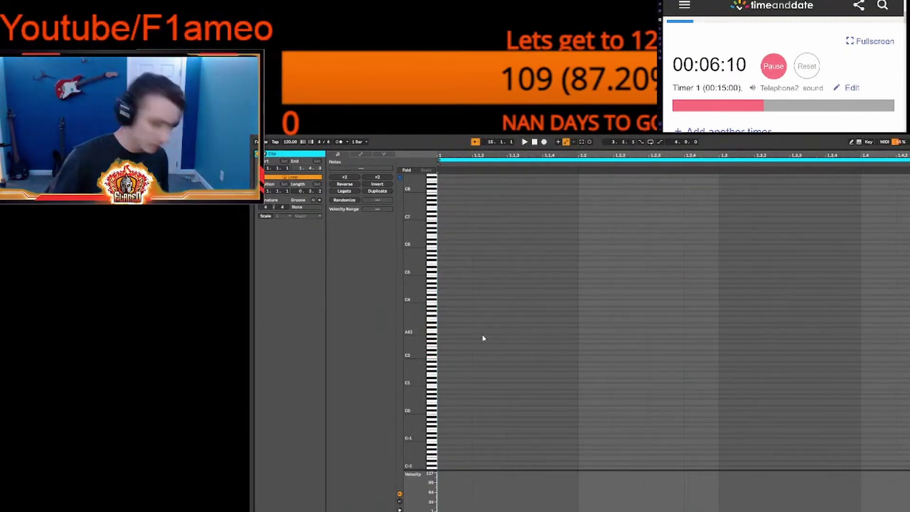
- Place sixteenth-note hits on E2 and C#2 at the start of the new drum clip, audition them and return to the arrangement
double_click(441, 345)
key(space)
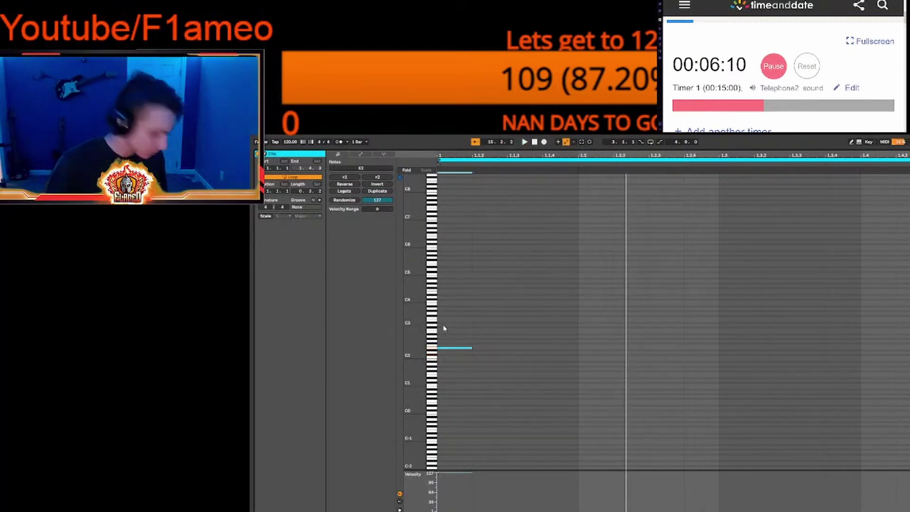
double_click(441, 354)
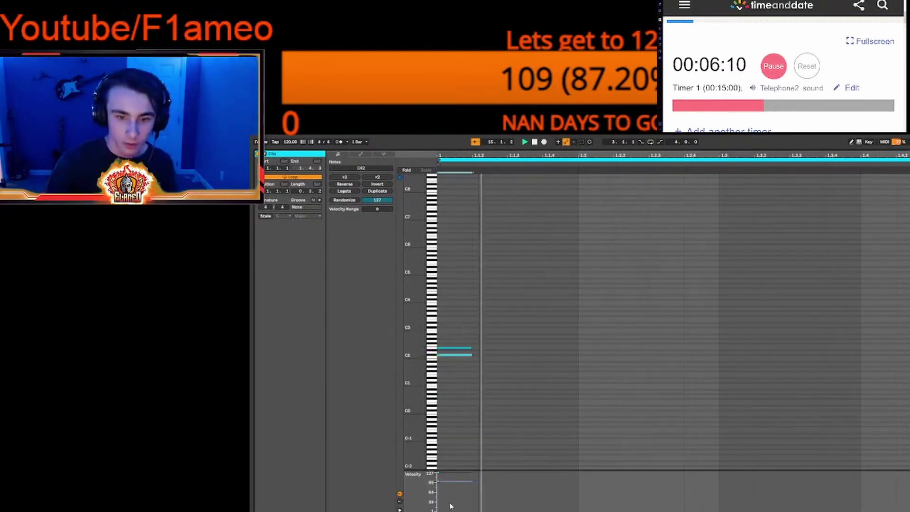
key(shift+Tab)
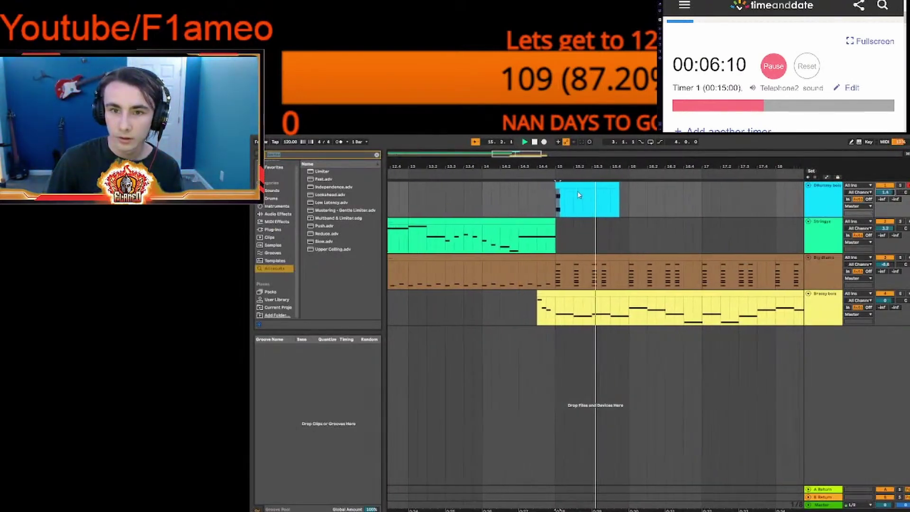
- Place copies of the one-beat drum hit clip at bars 1, 3 and 5 of the cyan drum track
key(space)
key(Home)
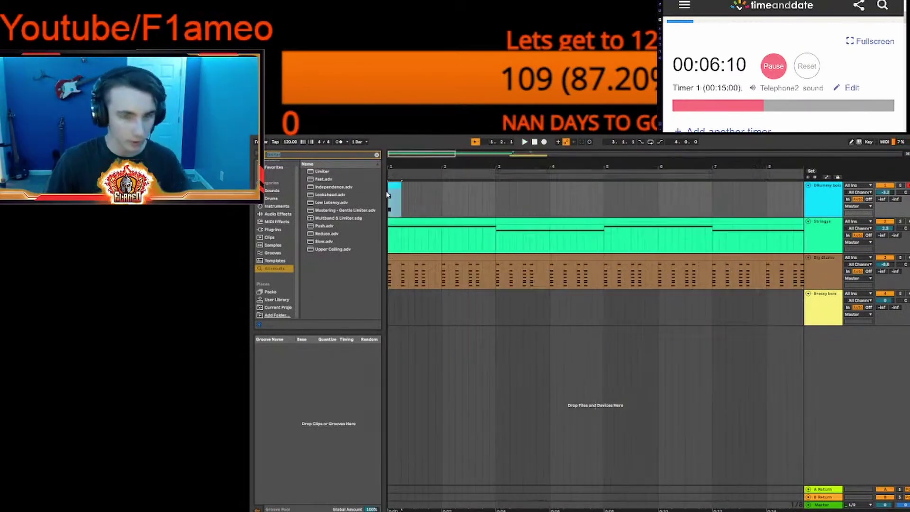
click(497, 190)
key(ctrl+v)
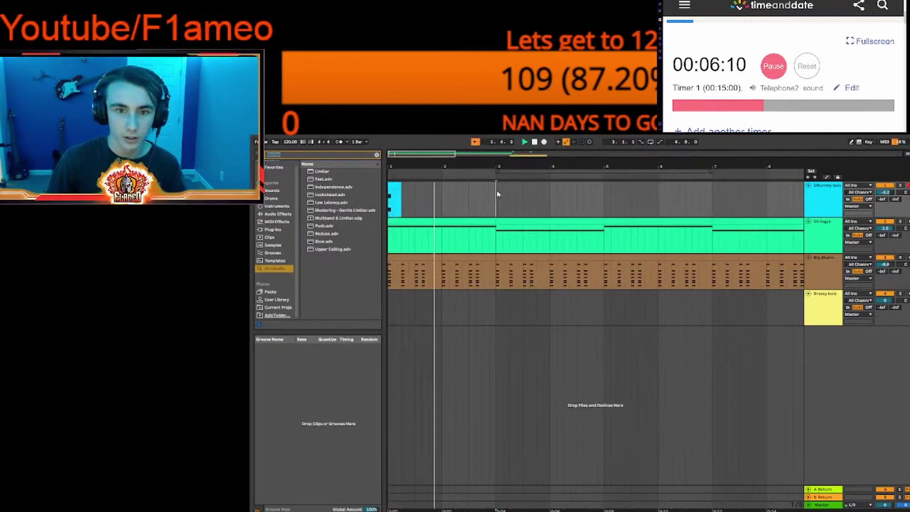
click(604, 203)
key(ctrl+v)
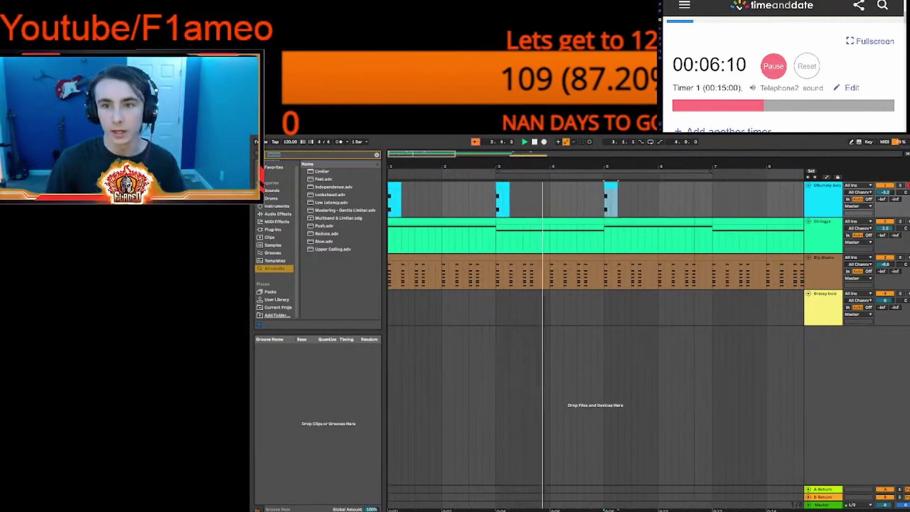
- Paste the one-beat drum hit clip at bars 7 and 9 of the cyan drum track
scroll(647, 180, right, 3)
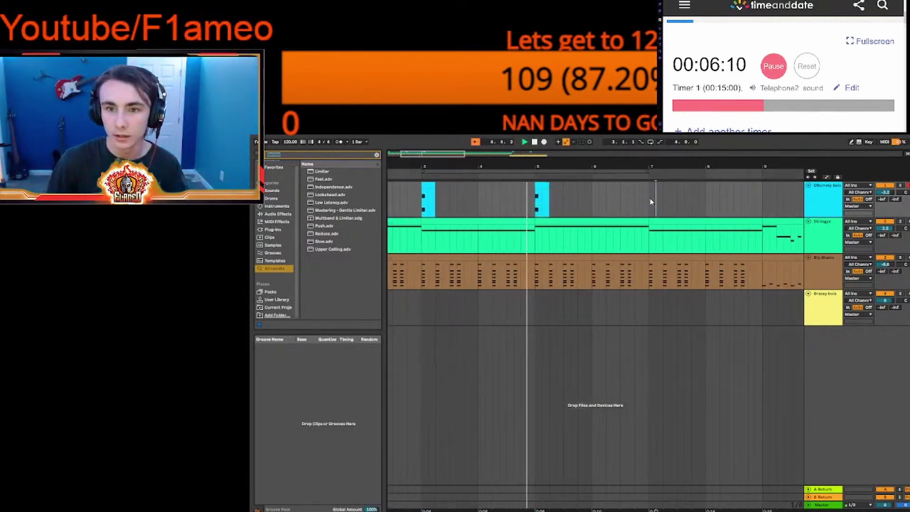
click(647, 203)
key(ctrl+v)
scroll(640, 198, right, 3)
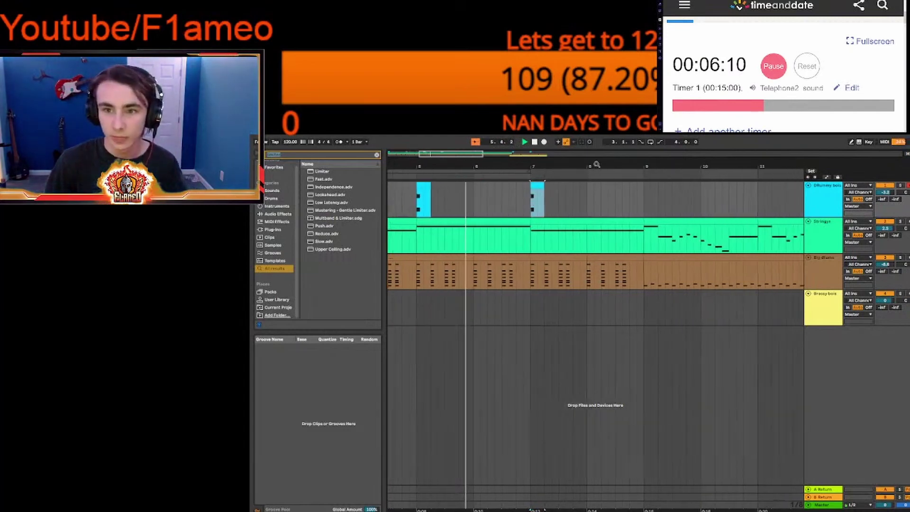
click(645, 199)
key(ctrl+v)
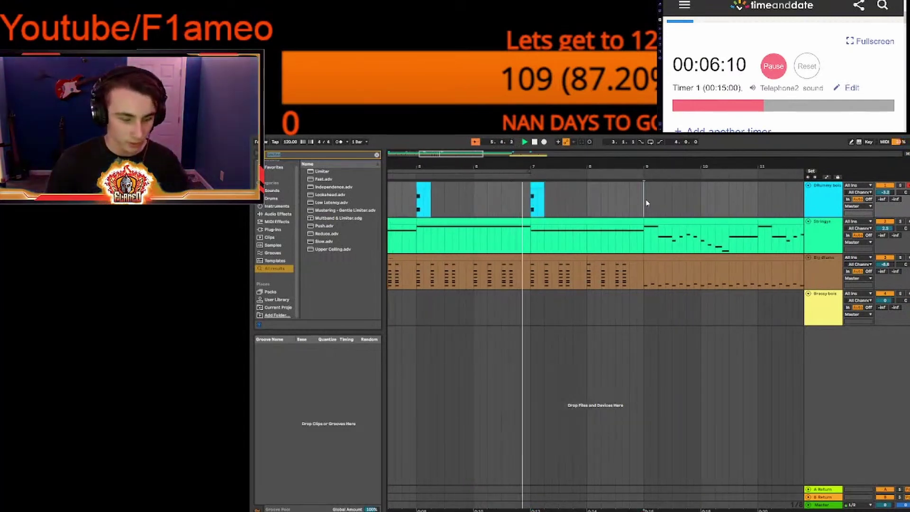
- Place a copy of the drum hit clip at the start of every bar from 10 through 14
scroll(542, 207, right, 5)
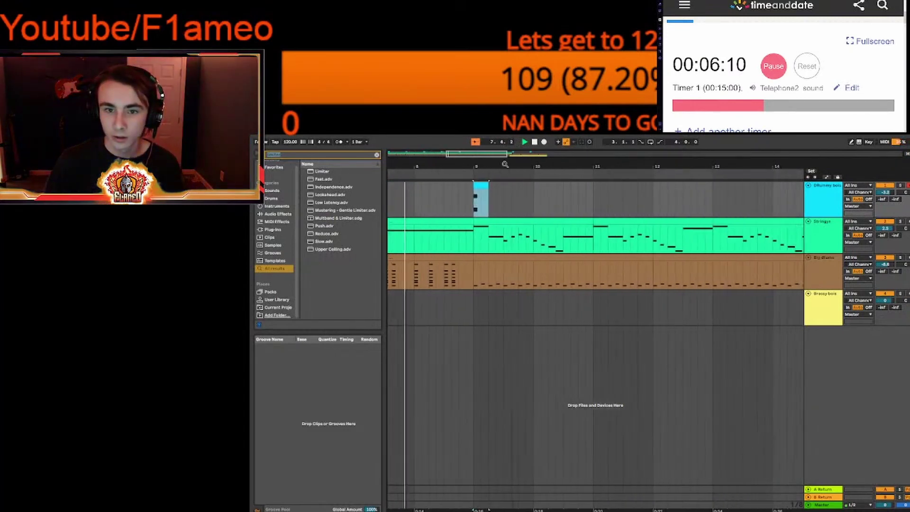
click(533, 200)
key(ctrl+v)
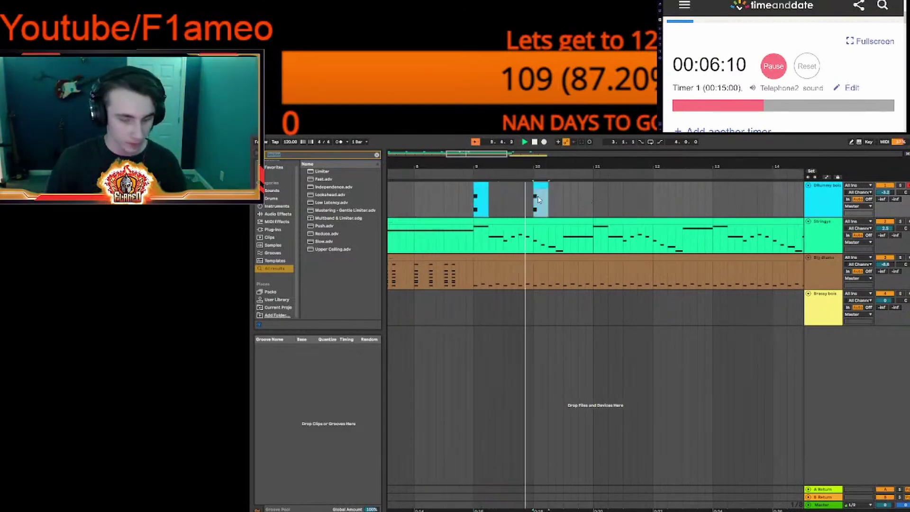
key(ctrl+v)
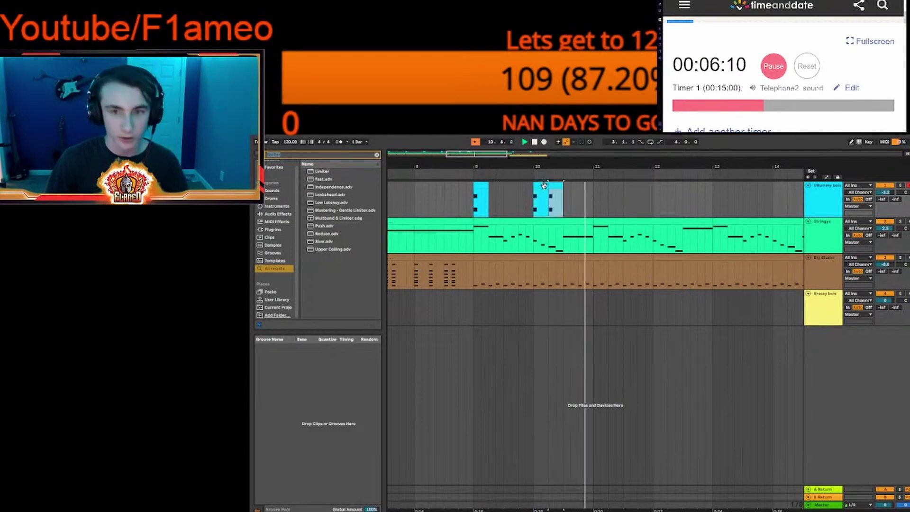
drag(556, 186, 601, 186)
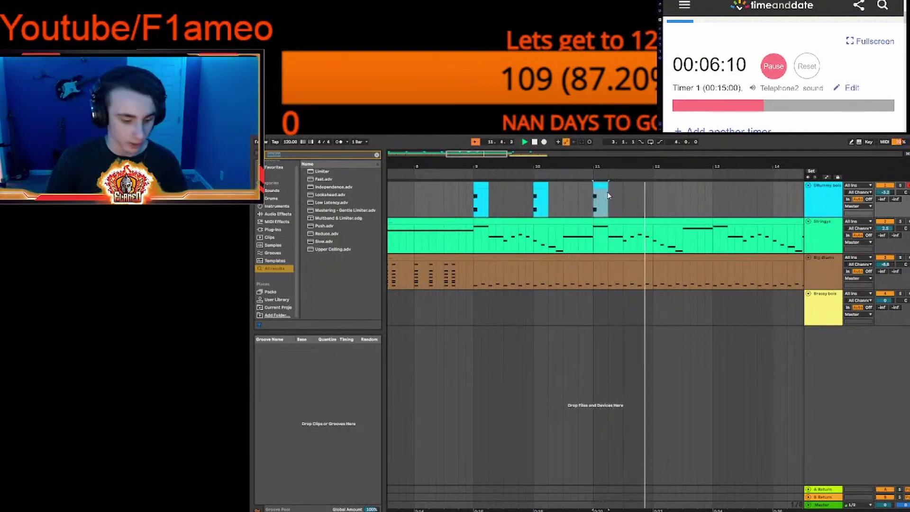
key(ctrl+d)
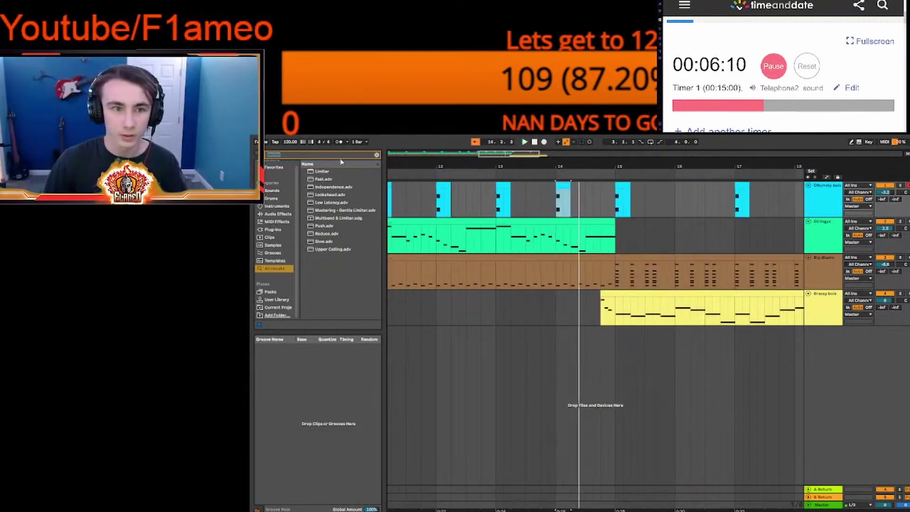
- Find the Reverb audio effect under Reverb & Resonance and add it to the cyan drum track
text(rever)
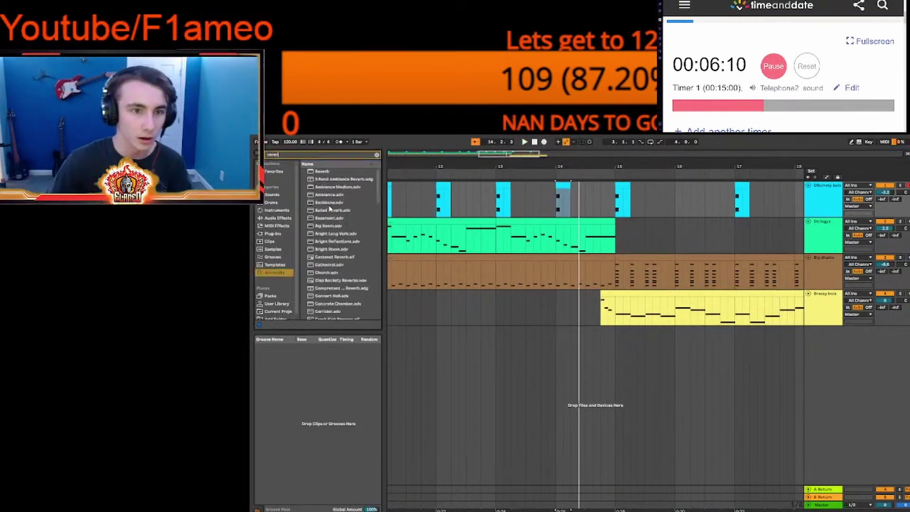
click(280, 218)
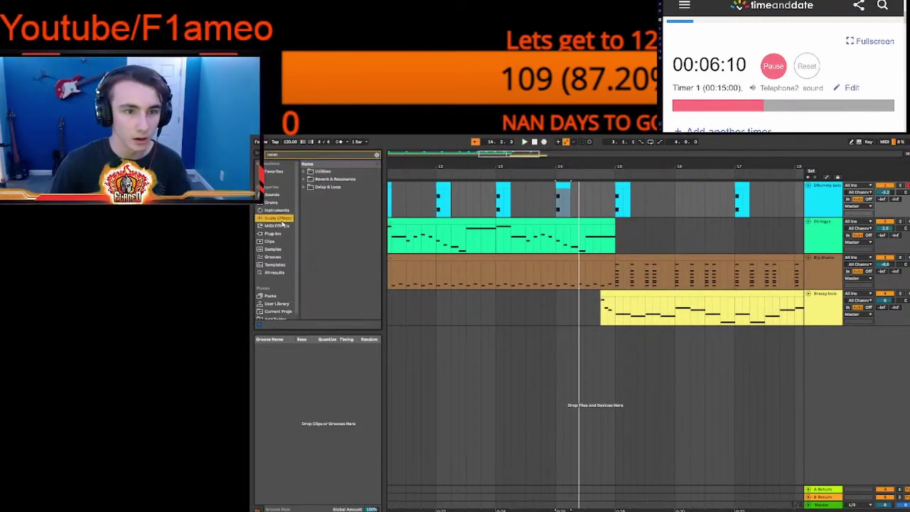
click(304, 179)
click(331, 195)
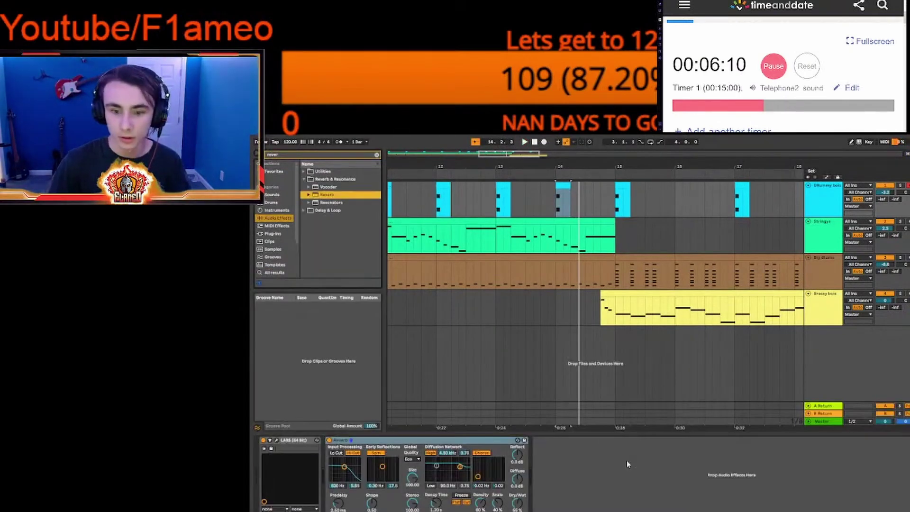
- Set the Reverb's Dry/Wet to 15% and lengthen its Decay Time to more than 10 s while auditioning the drum hit
key(space)
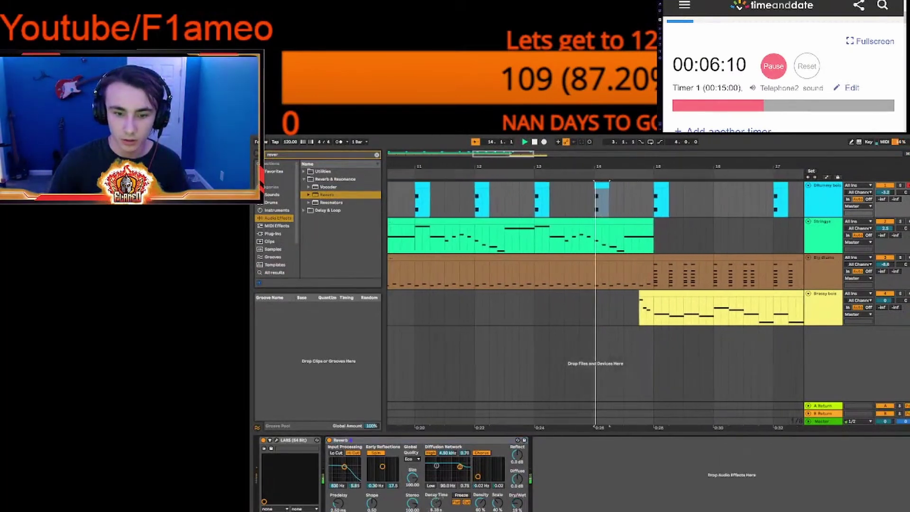
drag(519, 496, 520, 499)
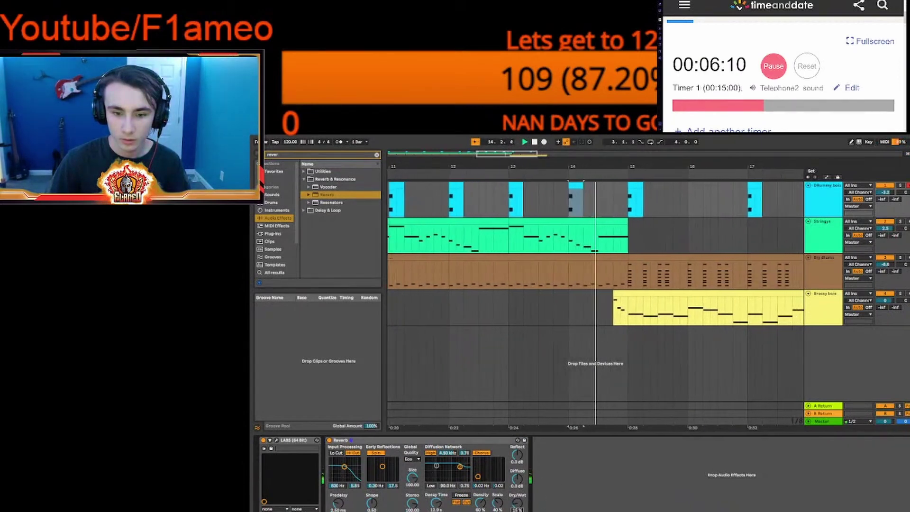
drag(442, 507, 441, 510)
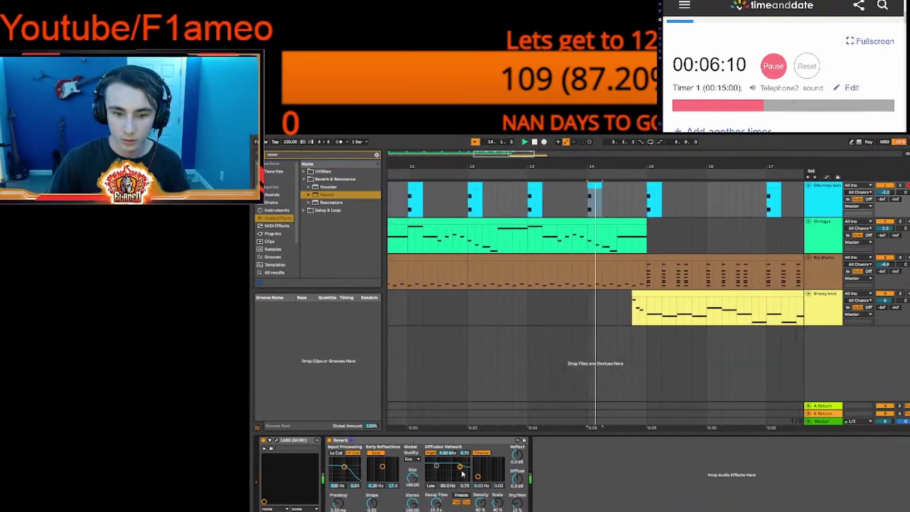
key(space)
key(space)
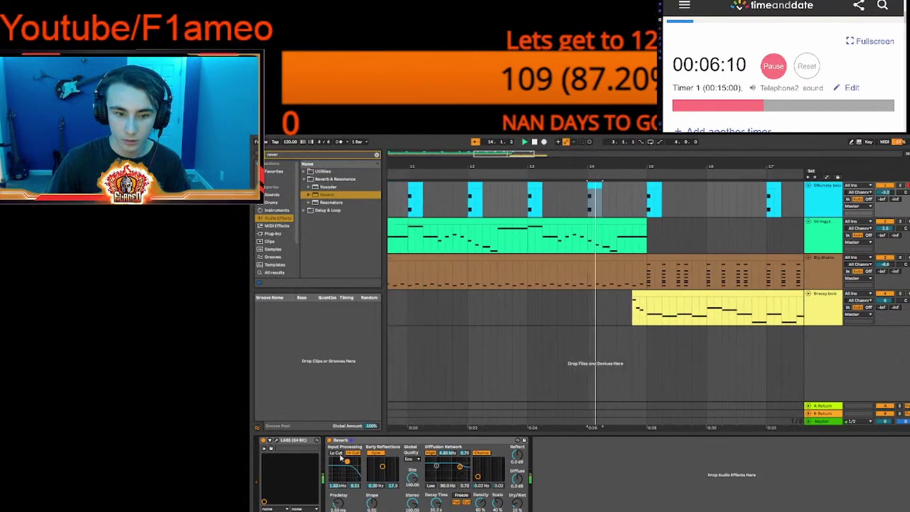
- Enable Lo Cut in the Reverb's input processing, adjust the filter frequency and audition the result
click(336, 453)
drag(346, 462, 344, 462)
key(space)
key(space)
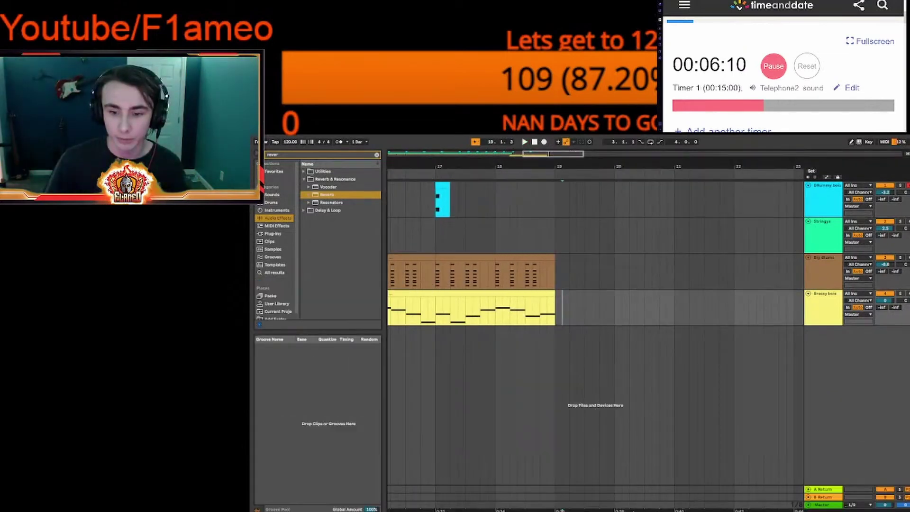
- Duplicate the big drums and brass material of bars 15 to 18 to bar 19 and play across the join
scroll(633, 510, left, 3)
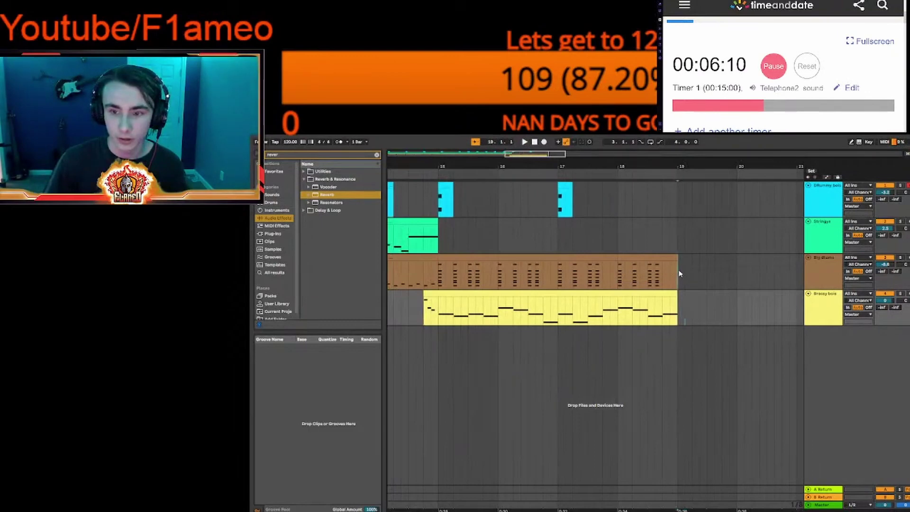
drag(679, 273, 463, 304)
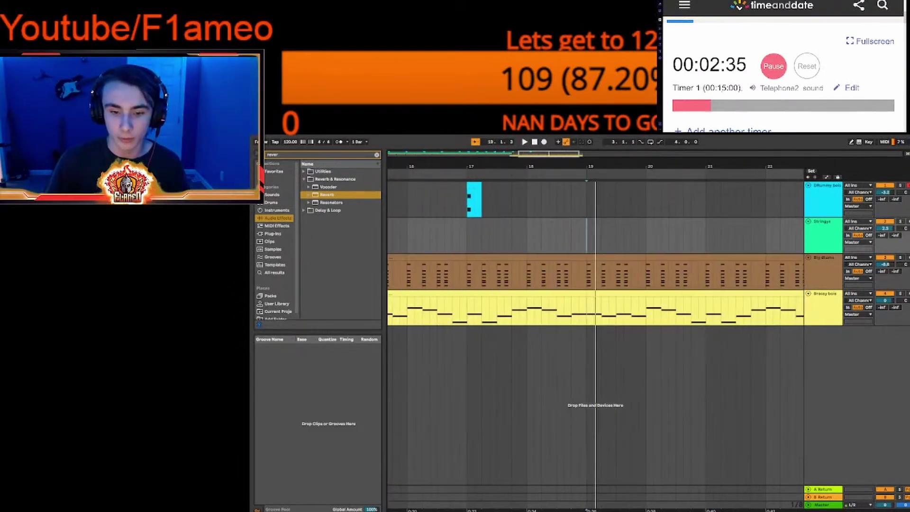
key(space)
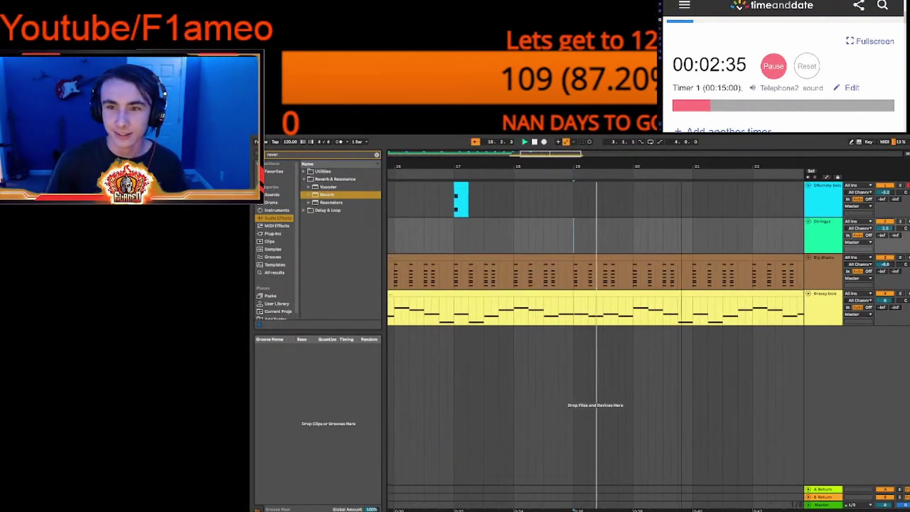
drag(743, 166, 562, 166)
scroll(627, 315, left, 1)
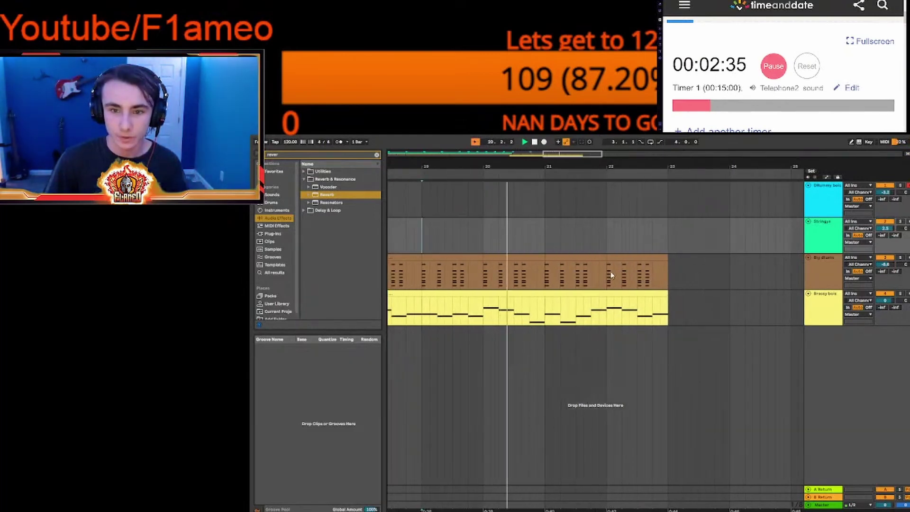
- Lengthen the final D2 note of the last brass clip to the clip's end, audition it and return to the arrangement
double_click(629, 294)
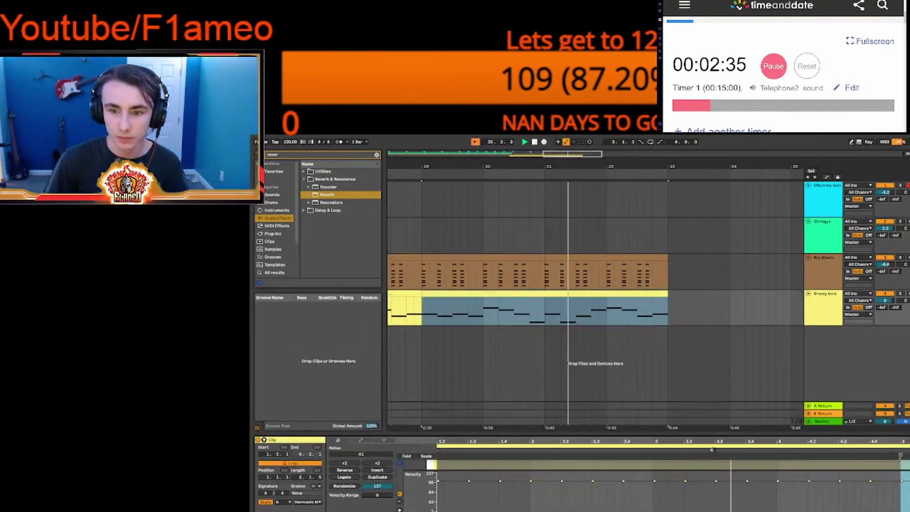
drag(622, 427, 620, 167)
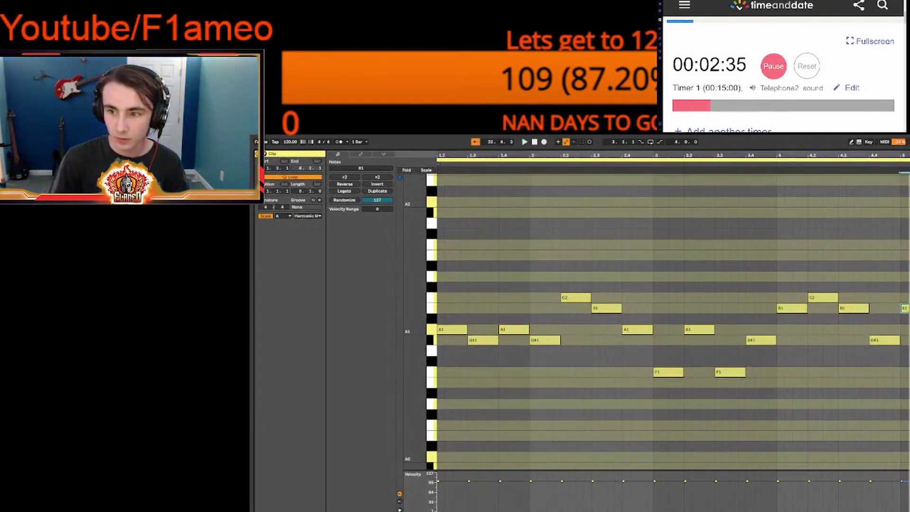
click(828, 160)
click(827, 165)
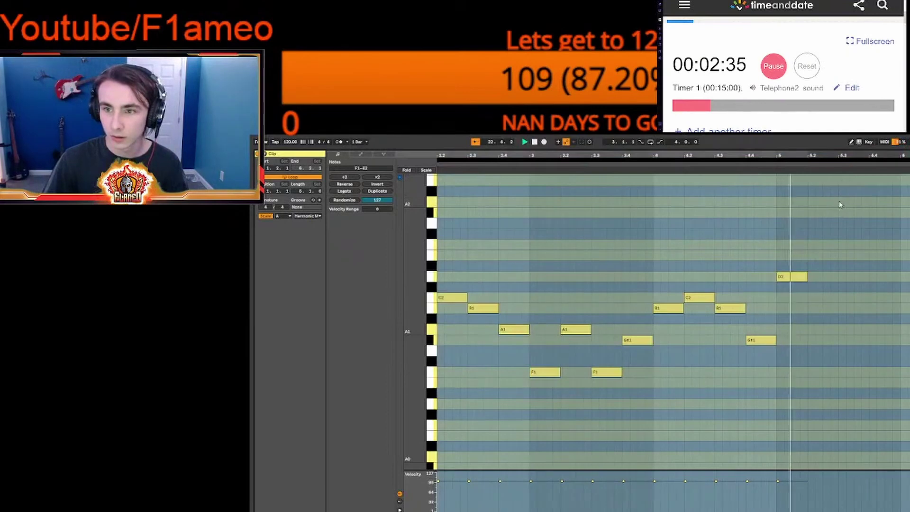
drag(805, 277, 882, 283)
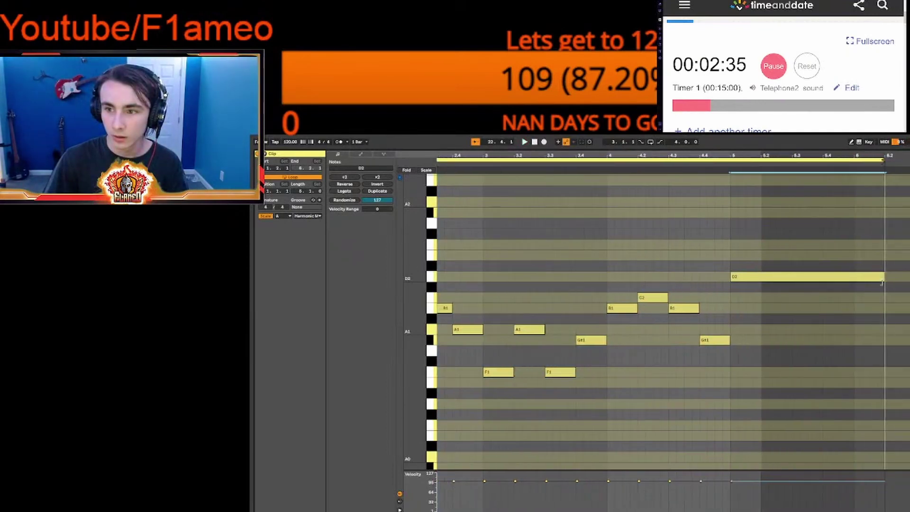
key(space)
key(space)
drag(840, 148, 698, 395)
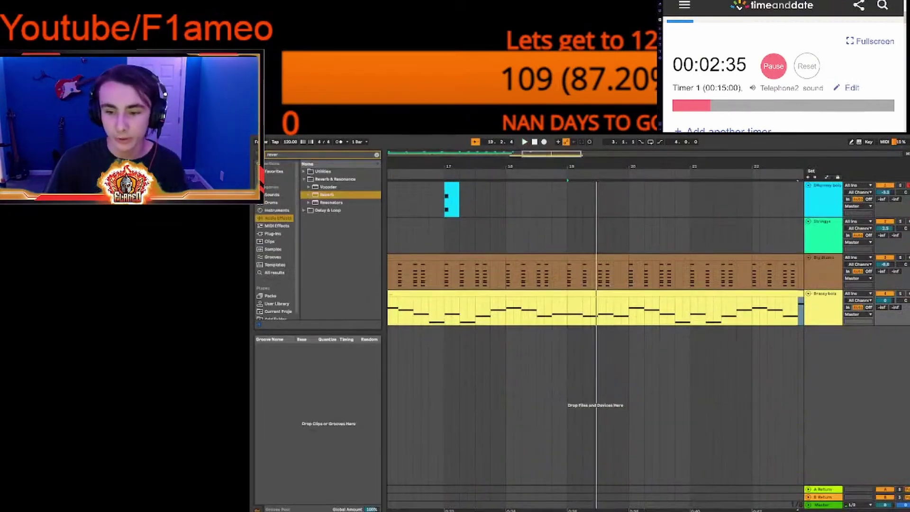
- Place drum hit clips at bars 16 and 18 of the cyan drum track and audition from bar 15
scroll(596, 253, right, 1)
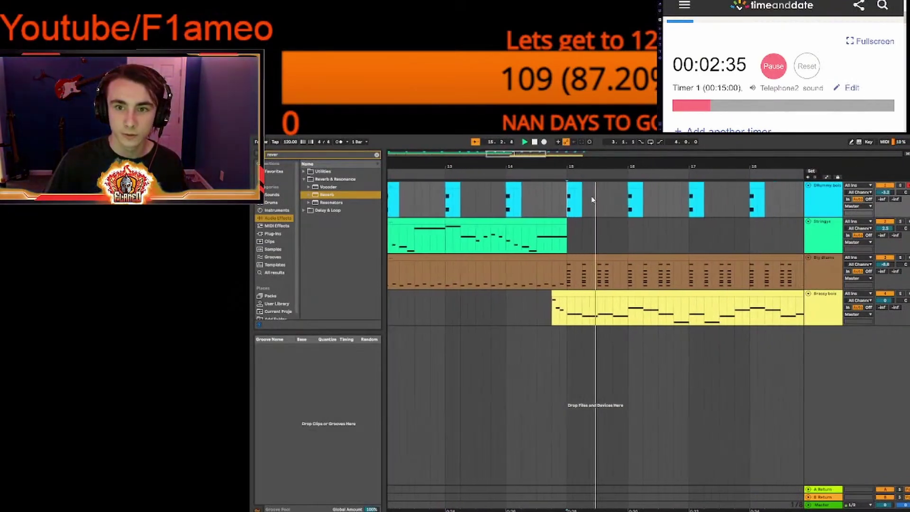
key(space)
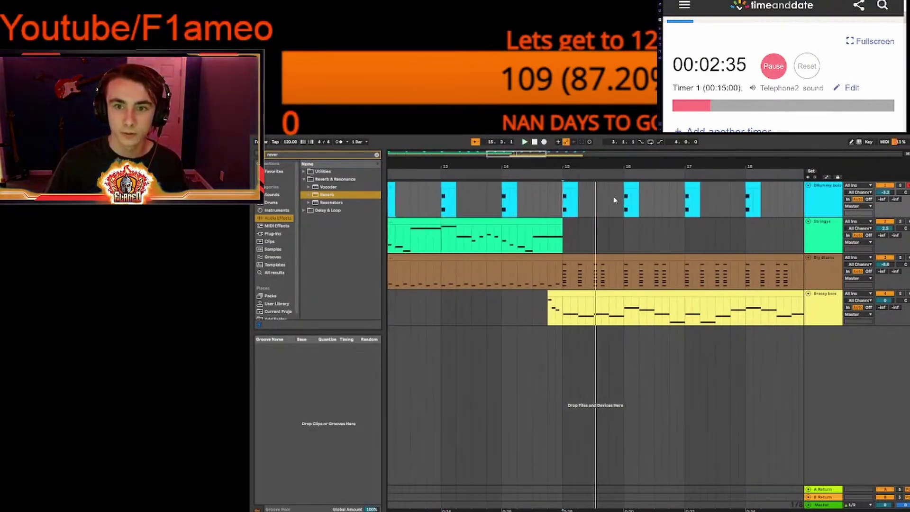
key(space)
key(space)
- Try repeating the drum hit at eighth-note intervals from bar 15 into bar 16 of the cyan drum track
click(648, 184)
key(Left)
key(Left)
key(Left)
key(Left)
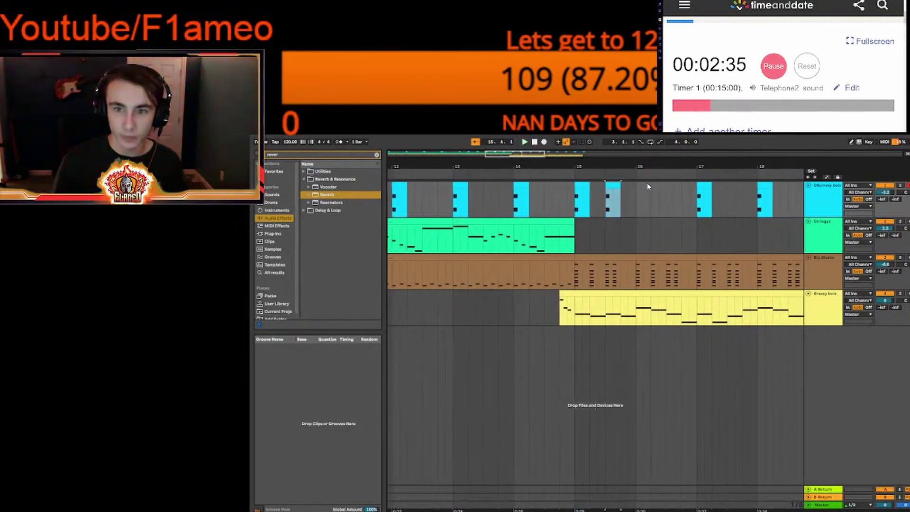
key(Left)
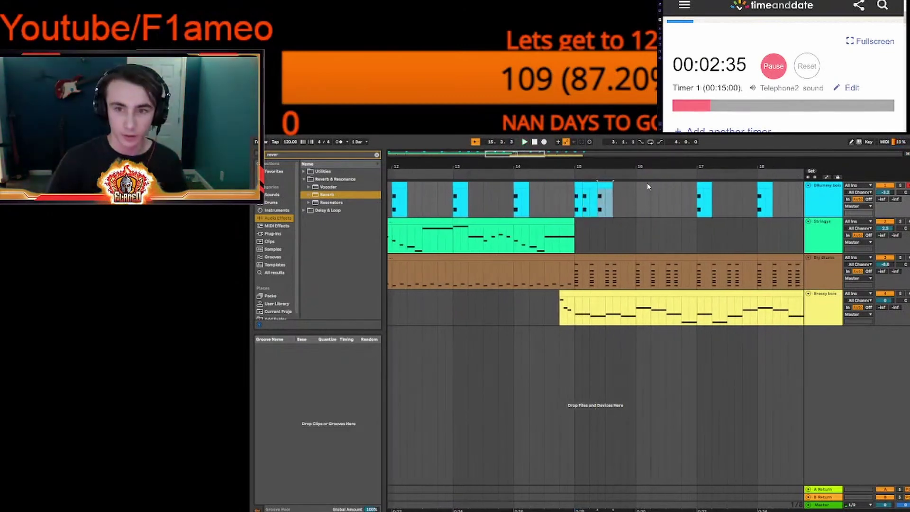
key(ctrl+d)
key(ctrl+d)
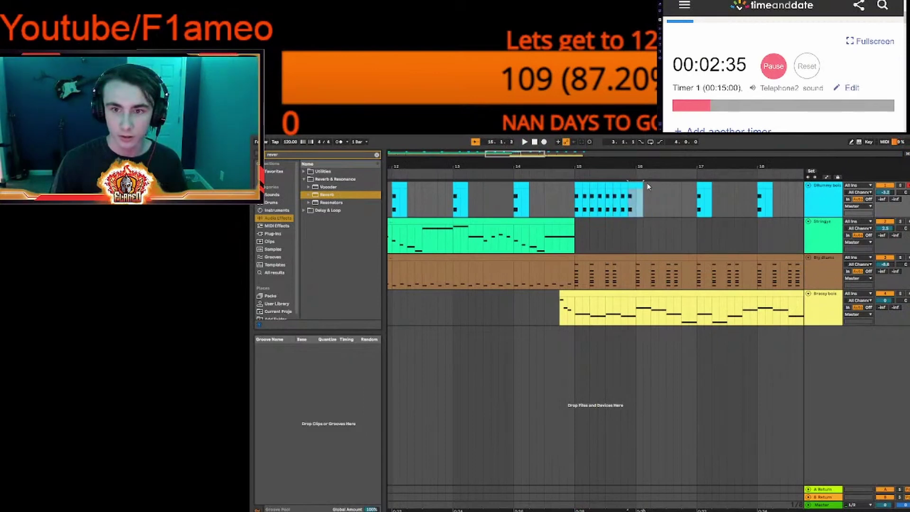
key(ctrl+d)
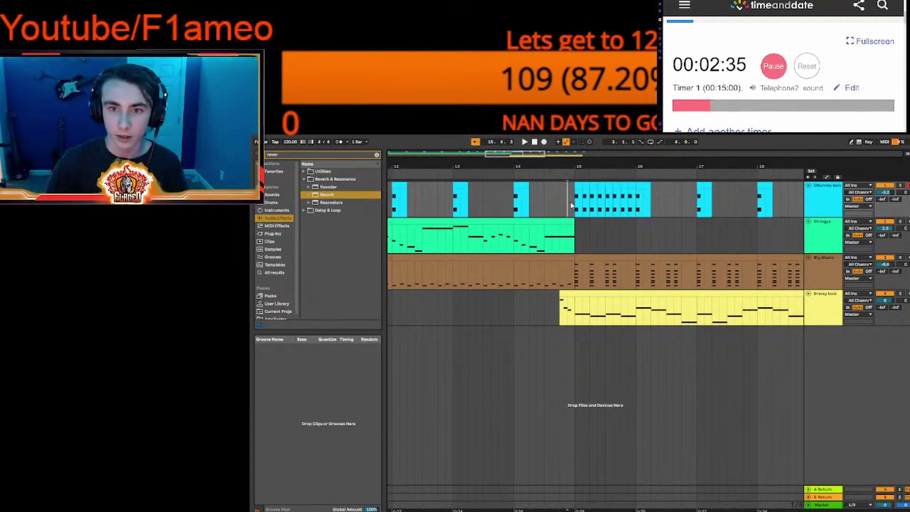
- Repeat the drum hit on every beat from bar 15 up to bar 23 of the cyan drum track and play back the ending
key(space)
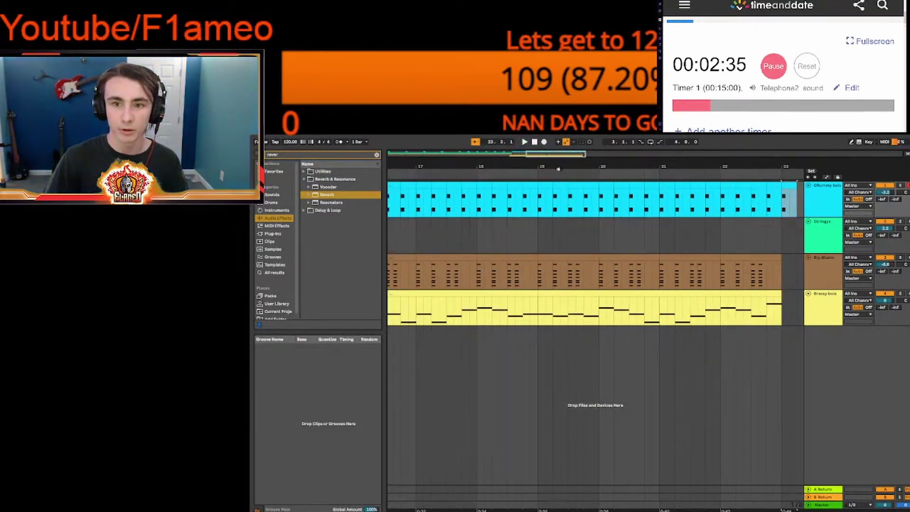
drag(559, 166, 633, 168)
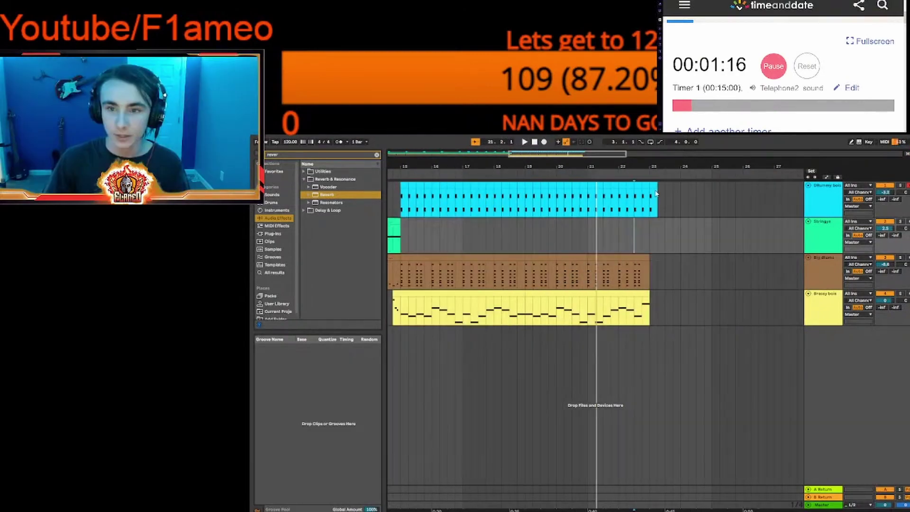
drag(514, 161, 426, 190)
drag(560, 189, 618, 198)
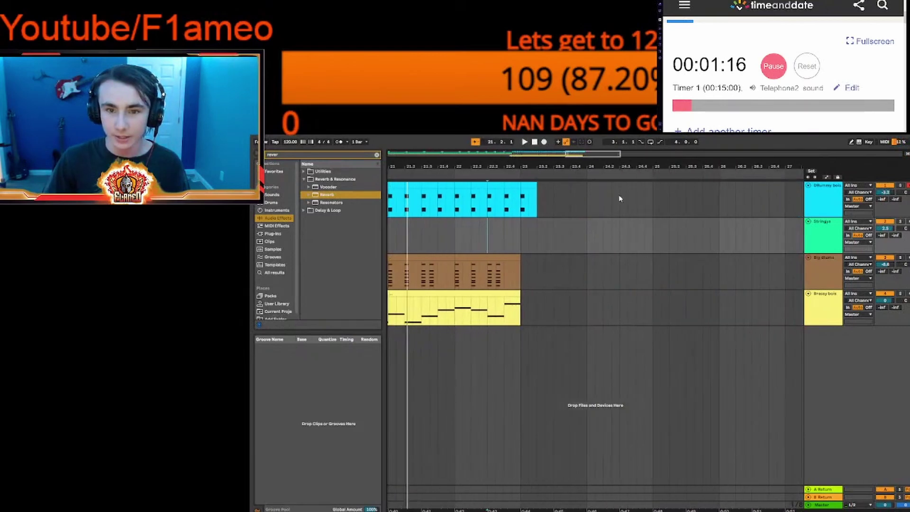
drag(504, 169, 759, 114)
drag(393, 164, 393, 221)
key(space)
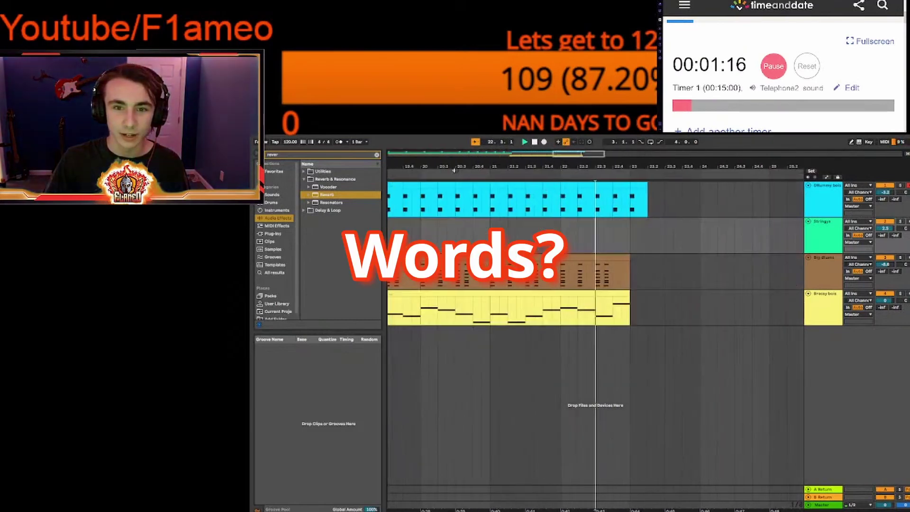
- Review the whole arrangement, return to bar 1 and play the finished piece through
click(392, 153)
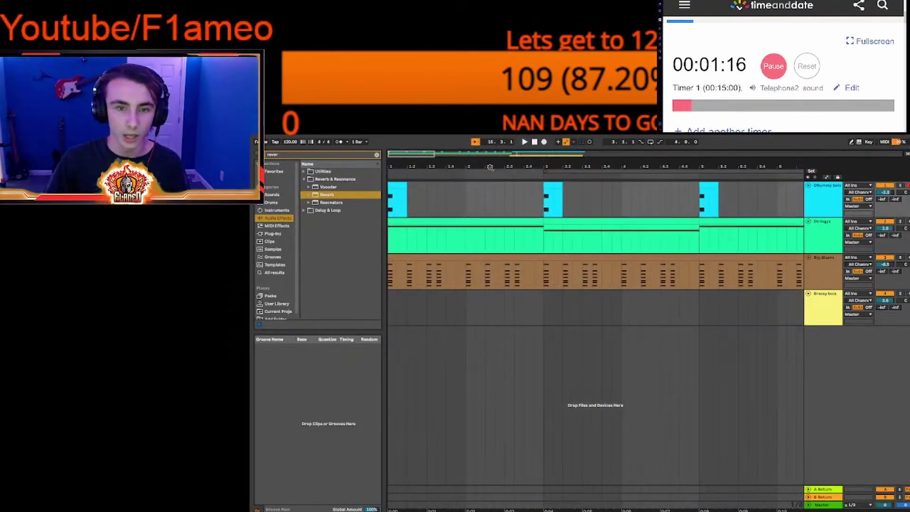
drag(490, 168, 420, 167)
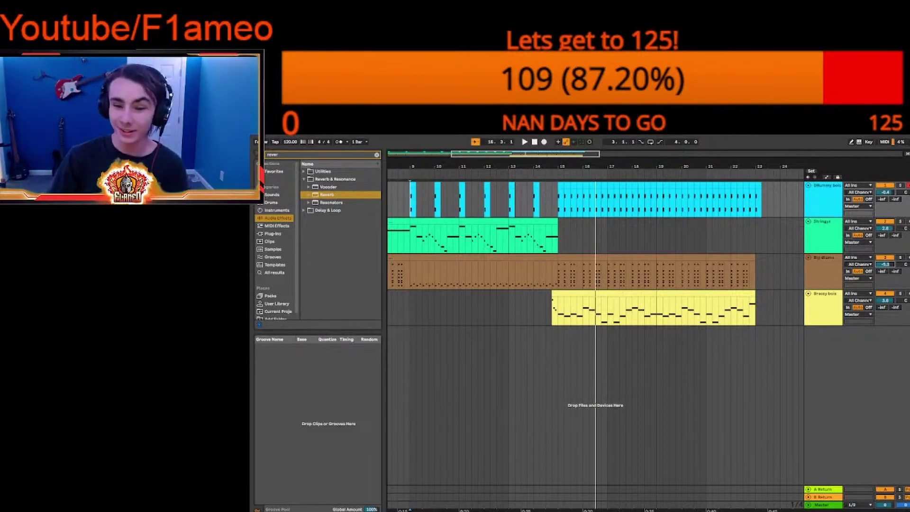
drag(460, 164, 453, 172)
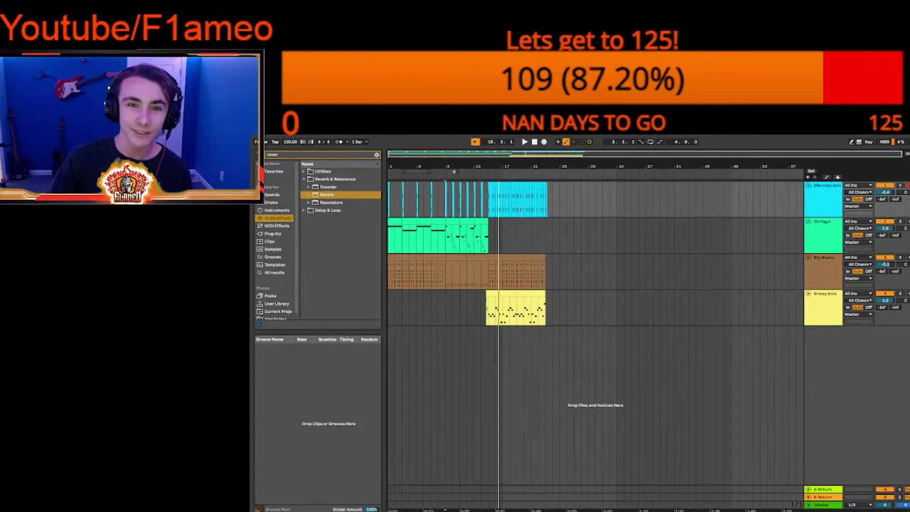
click(487, 293)
drag(390, 164, 390, 199)
drag(467, 198, 384, 205)
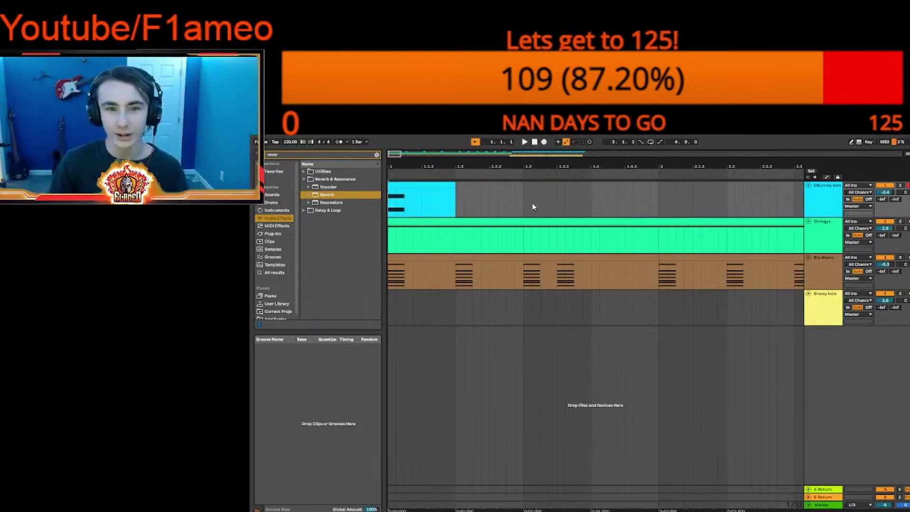
key(space)
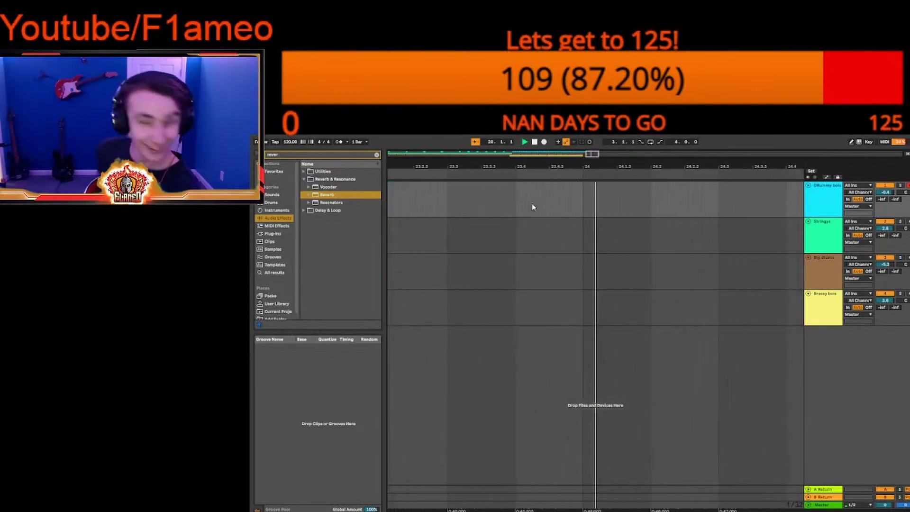
- Look over the full arrangement and replay the closing section around bar 15
drag(596, 152, 493, 142)
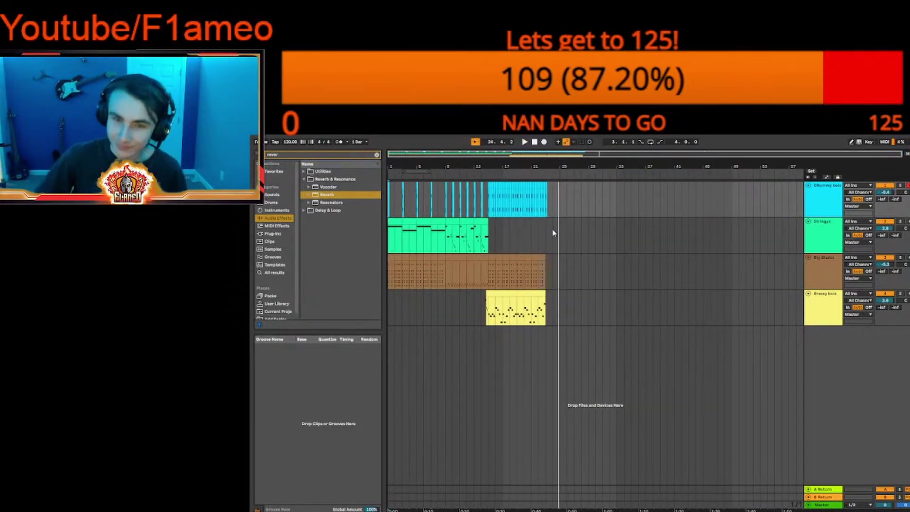
drag(503, 154, 496, 143)
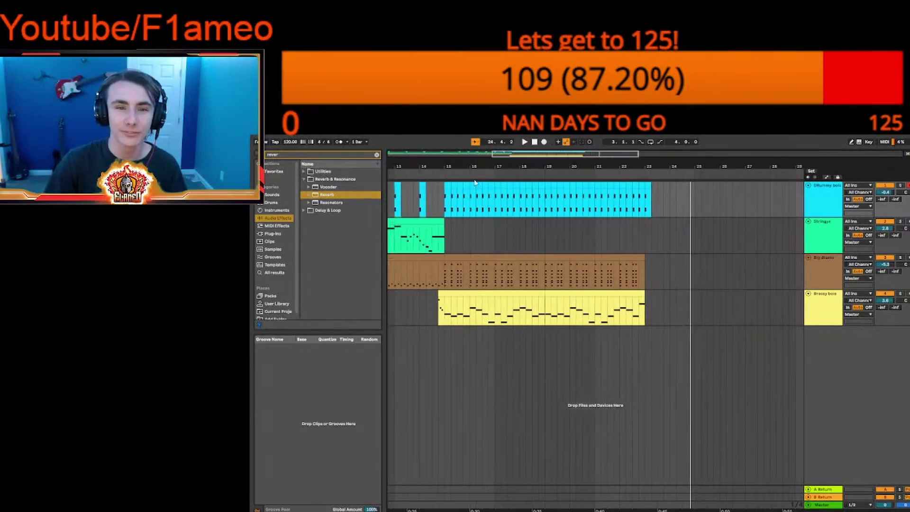
key(space)
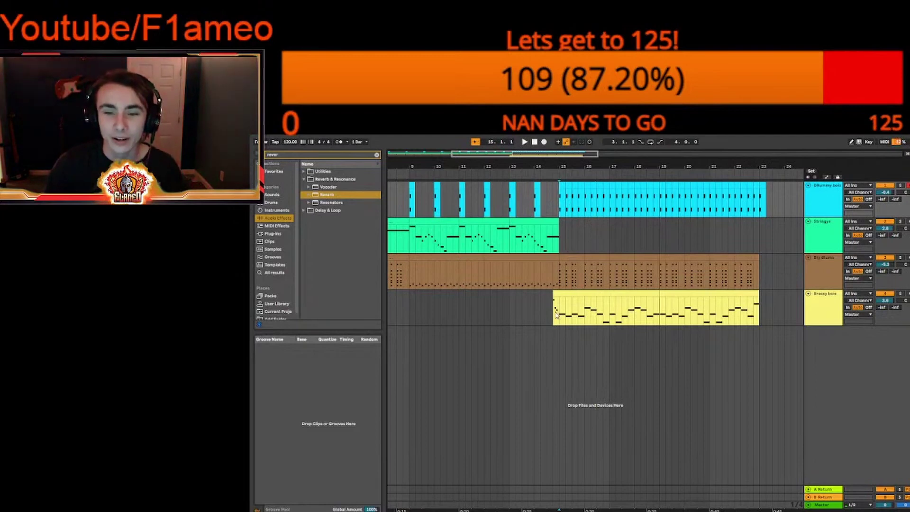
- Duplicate bars 13 to 15 of the upper three tracks so the ending starts at bar 17, and play back the transition
drag(509, 168, 687, 163)
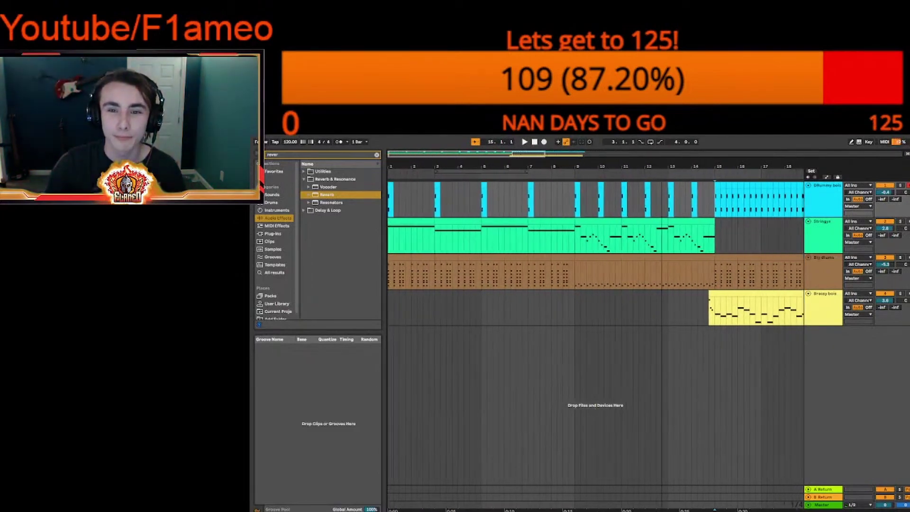
drag(565, 254, 569, 250)
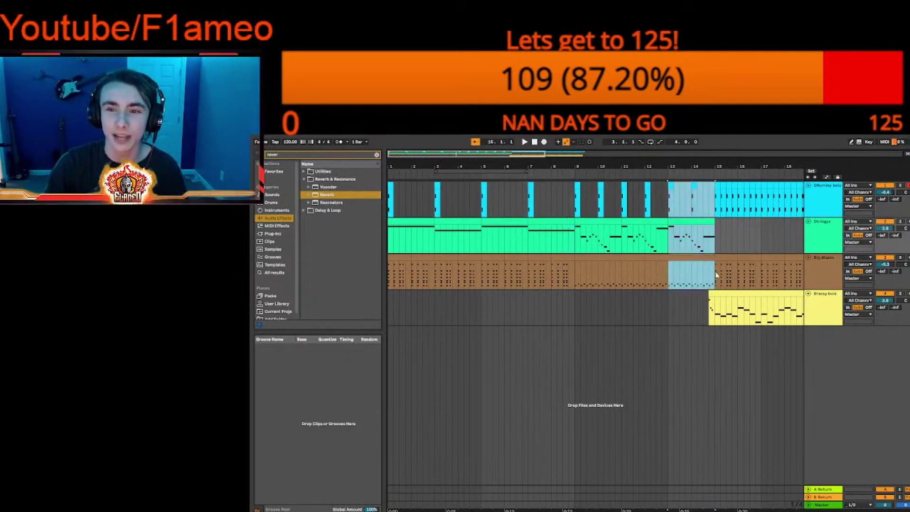
drag(709, 199, 743, 308)
drag(716, 169, 752, 308)
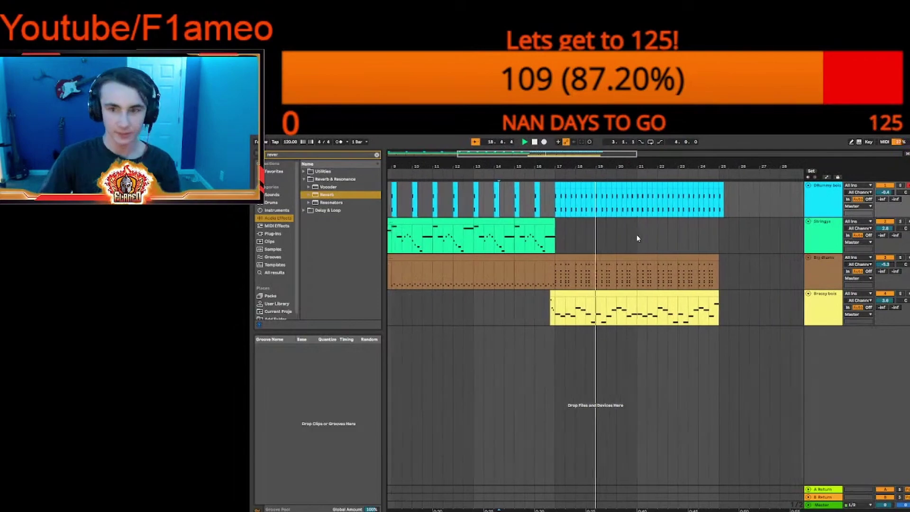
drag(494, 165, 579, 157)
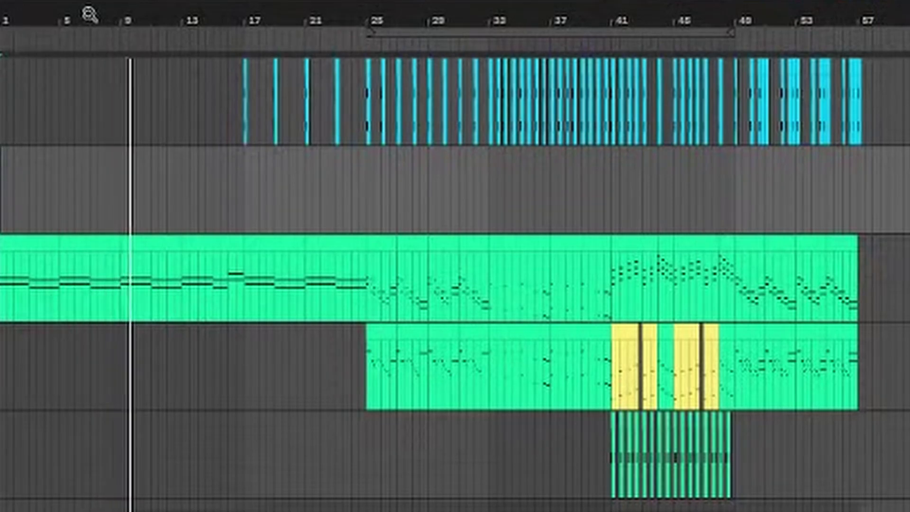
- Look over all tracks of the expanded arrangement during playback, examining the drum and string parts around bar 17 up close
scroll(407, 259, down, 10)
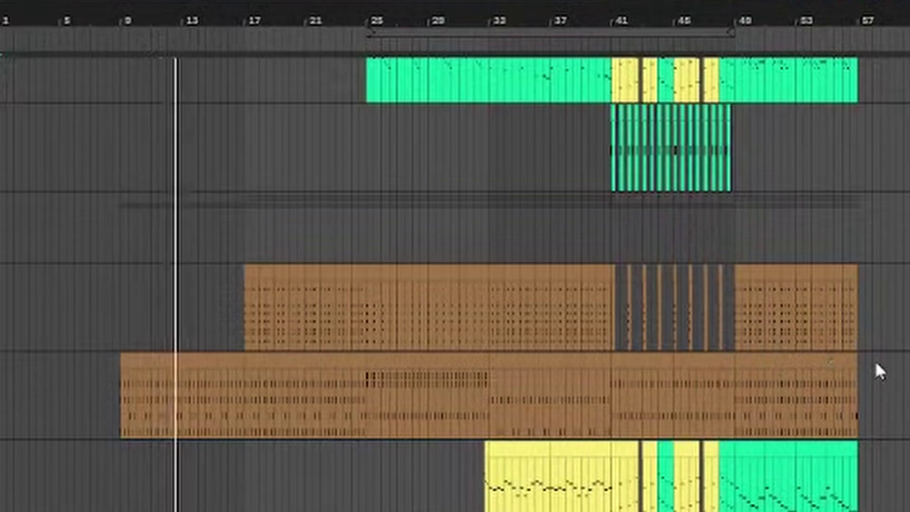
scroll(877, 367, up, 1)
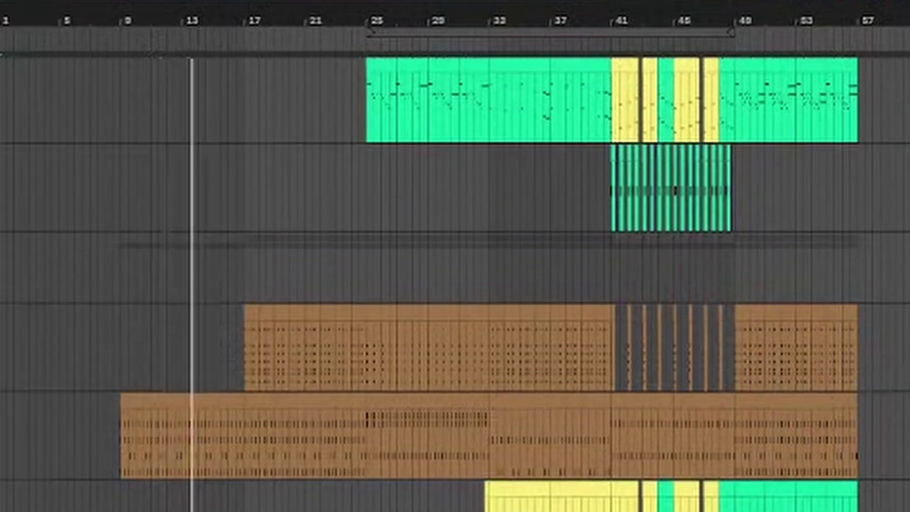
drag(516, 19, 574, 18)
drag(357, 15, 908, 17)
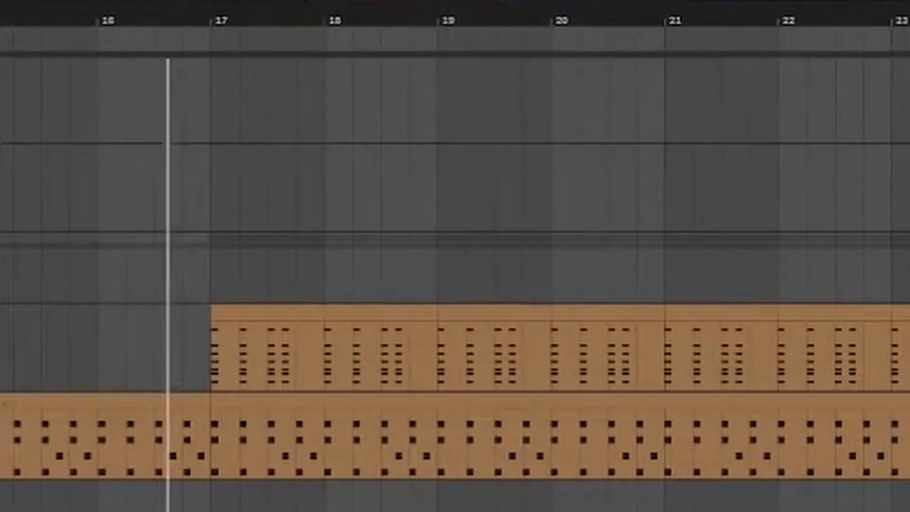
scroll(640, 400, up, 3)
scroll(640, 401, up, 5)
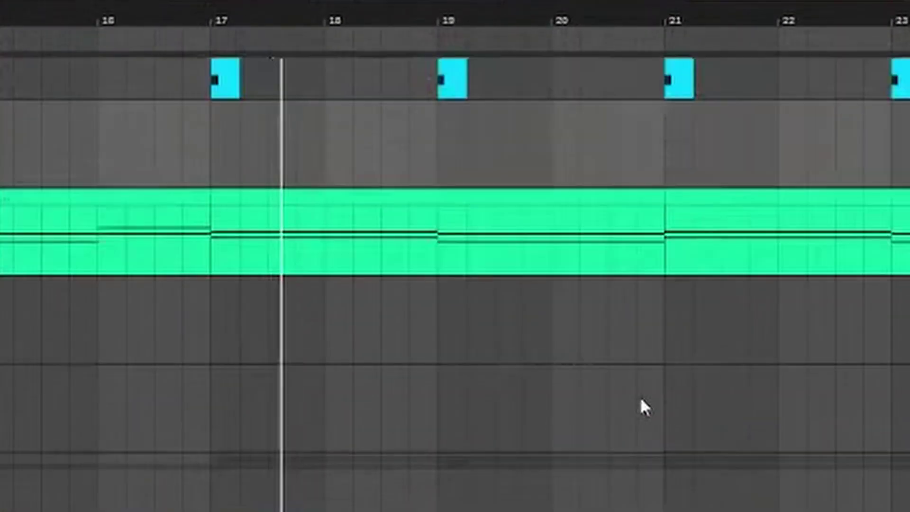
scroll(792, 428, down, 6)
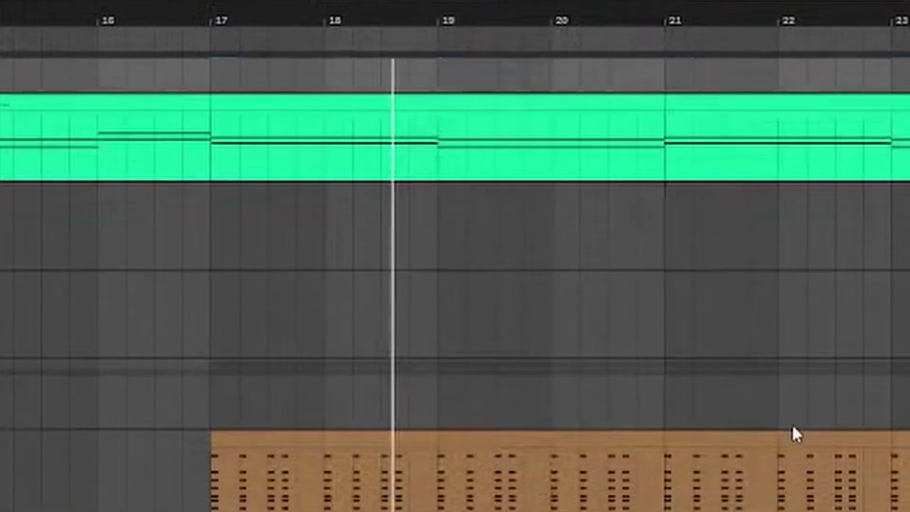
- Follow the playback from bar 19 to about bar 37, examining the string melody and the two brown drum patterns
scroll(455, 256, right, 4)
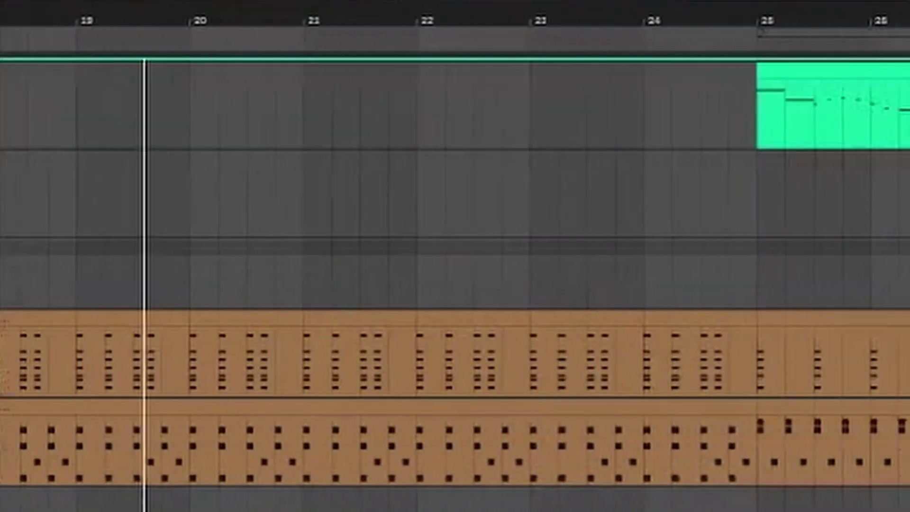
scroll(455, 256, right, 1)
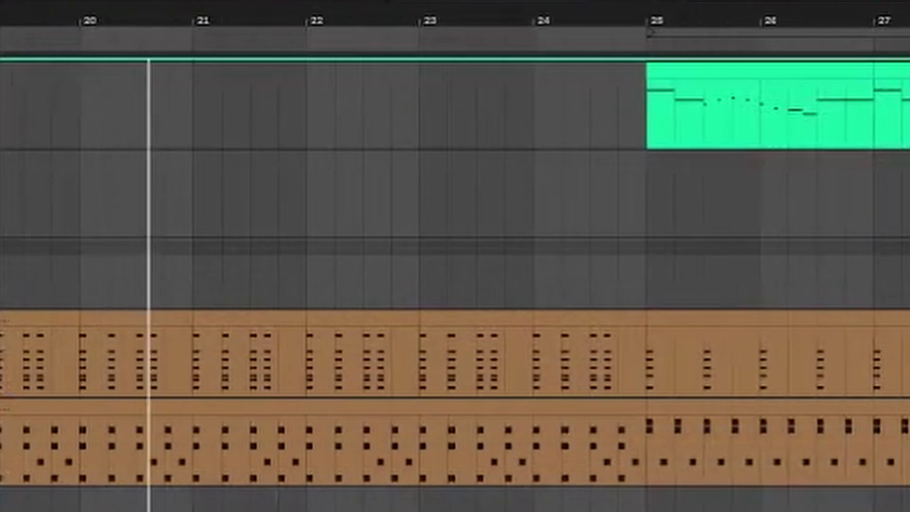
scroll(455, 284, right, 3)
scroll(455, 285, right, 1)
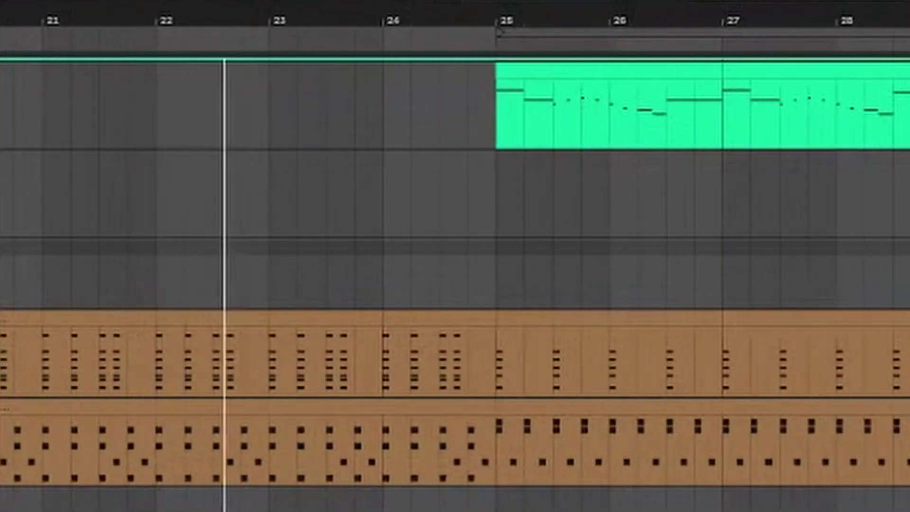
scroll(455, 285, right, 3)
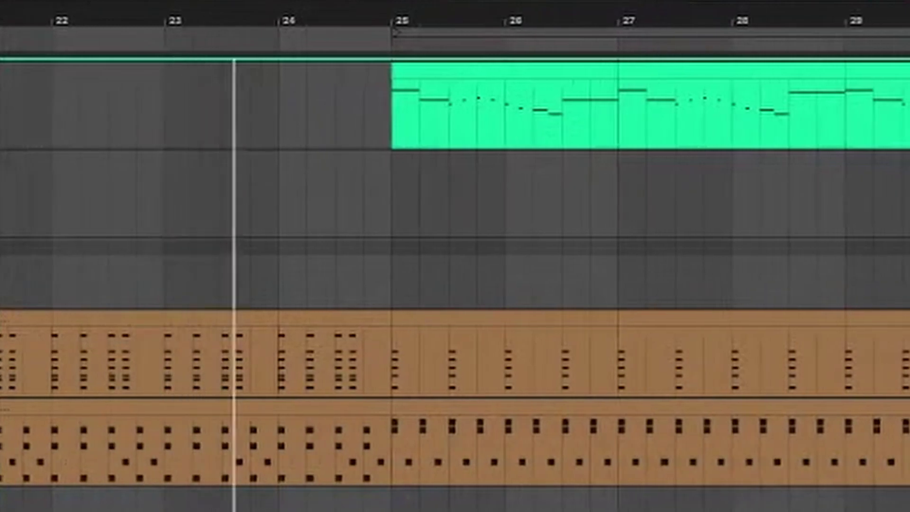
scroll(455, 285, right, 4)
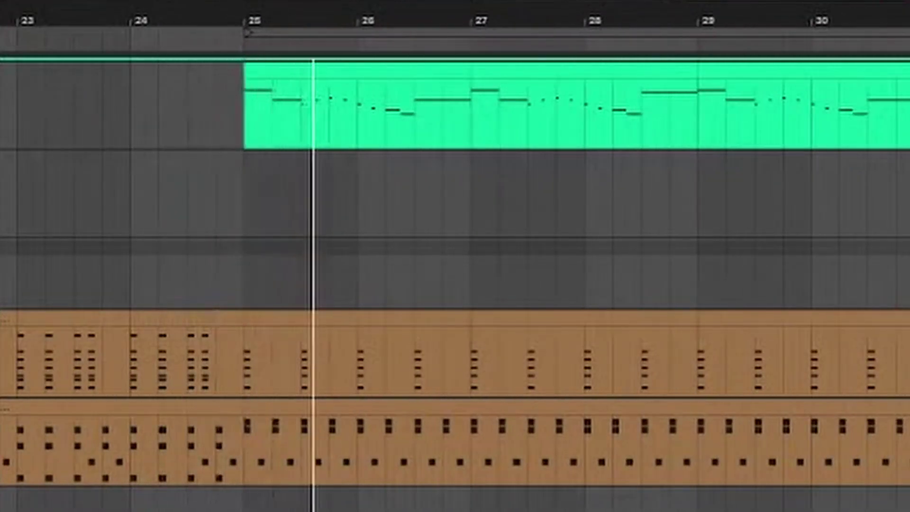
scroll(455, 285, right, 5)
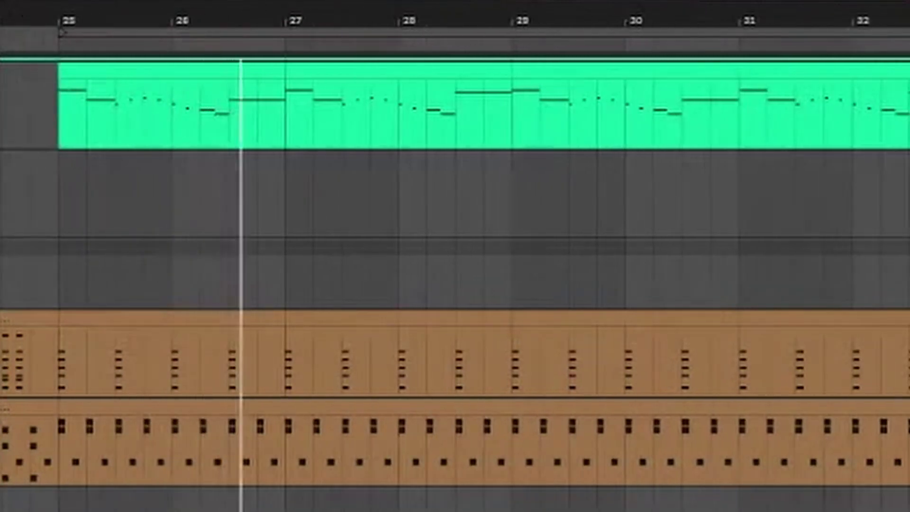
scroll(455, 285, right, 3)
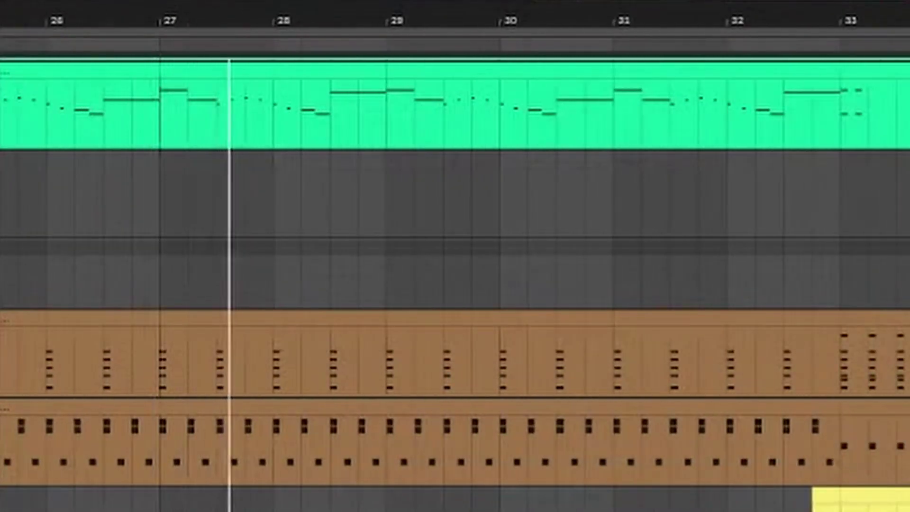
scroll(455, 284, right, 3)
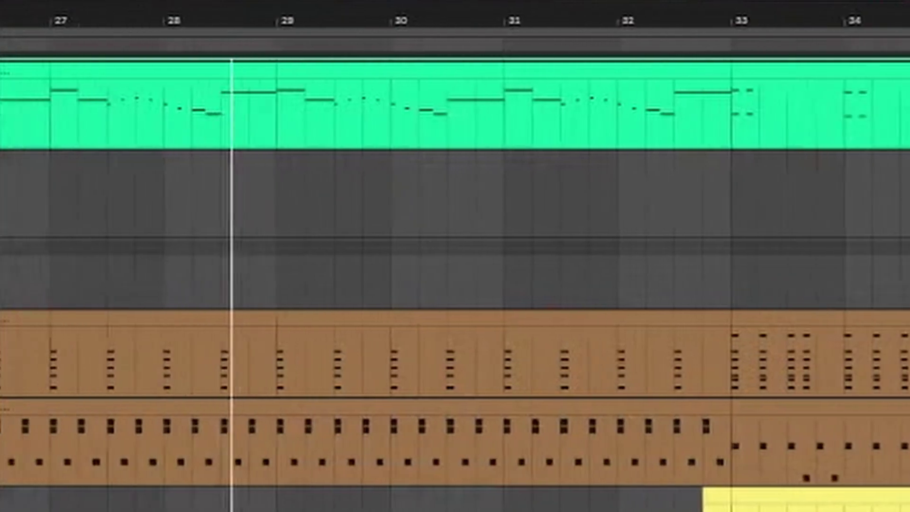
scroll(455, 284, right, 1)
scroll(455, 284, right, 5)
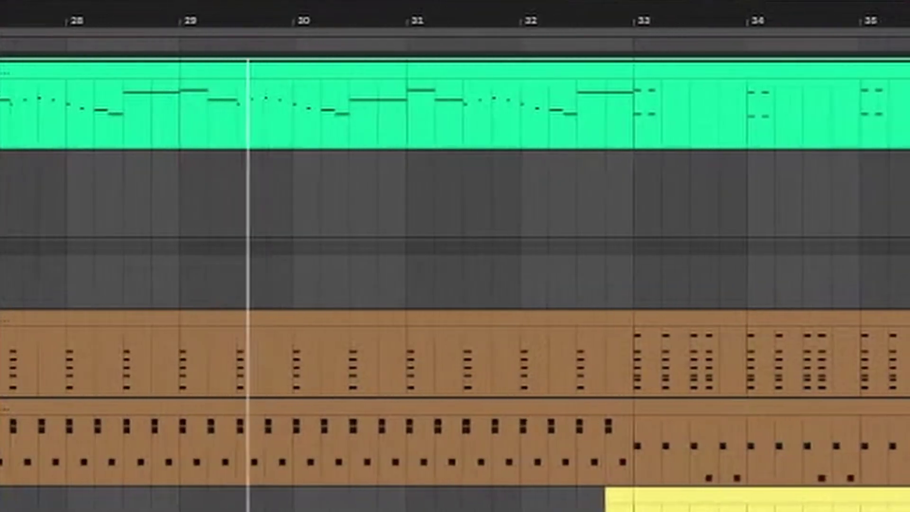
scroll(507, 450, up, 5)
scroll(510, 449, down, 5)
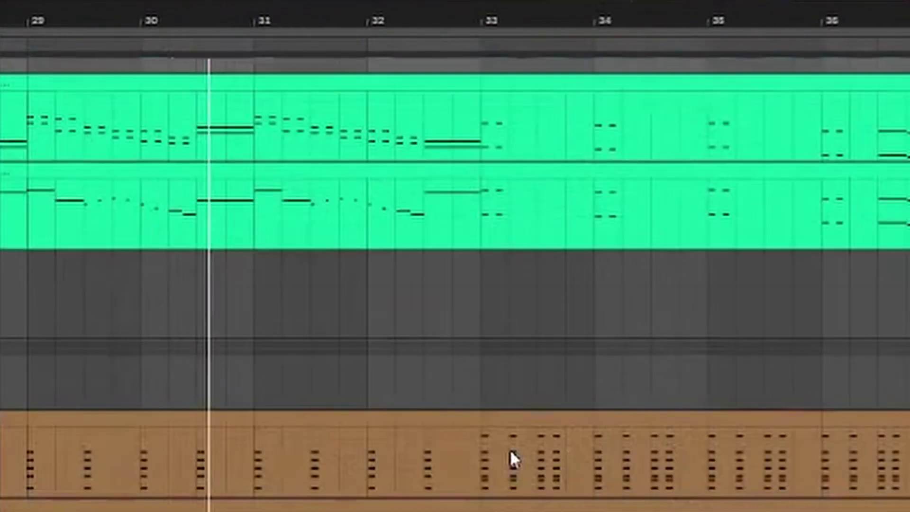
scroll(510, 448, up, 2)
scroll(510, 449, up, 1)
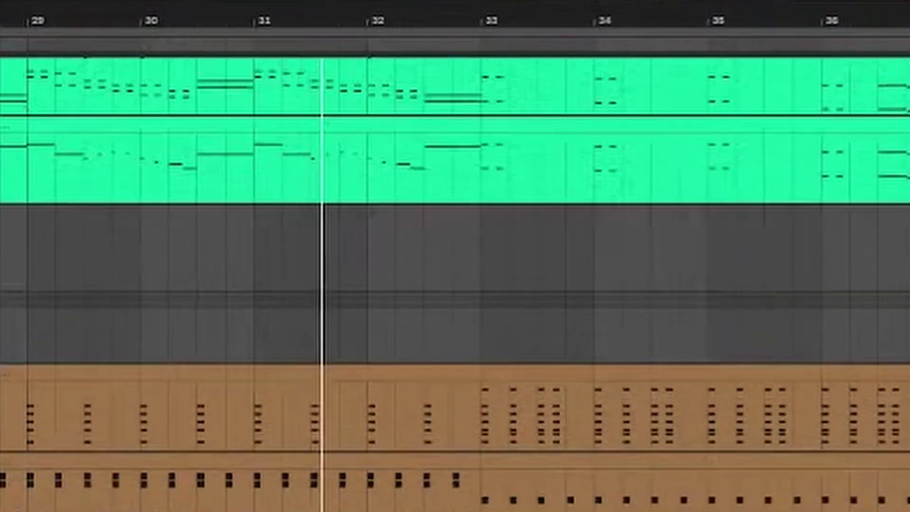
scroll(510, 448, down, 3)
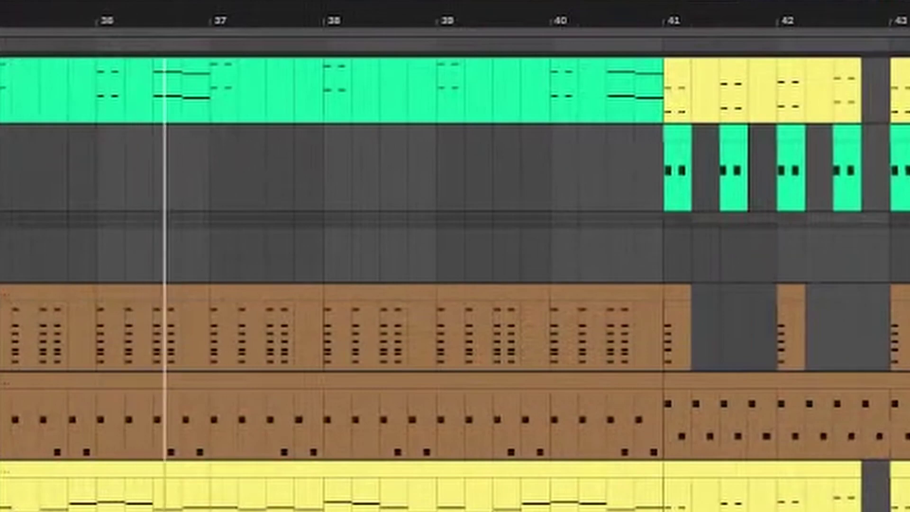
- Follow the playback through the section from bar 41 to bar 49, examining the short green clips and sparse drum hits
scroll(455, 256, right, 5)
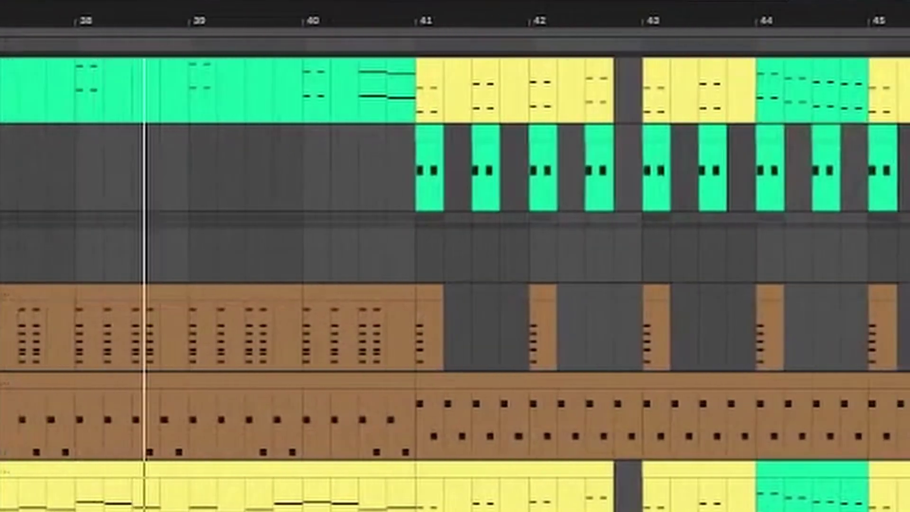
scroll(455, 256, right, 2)
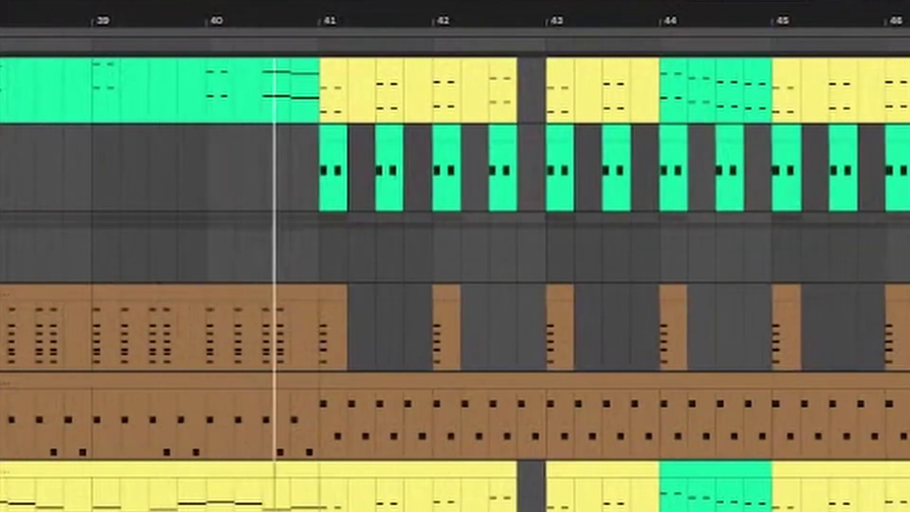
scroll(455, 261, right, 5)
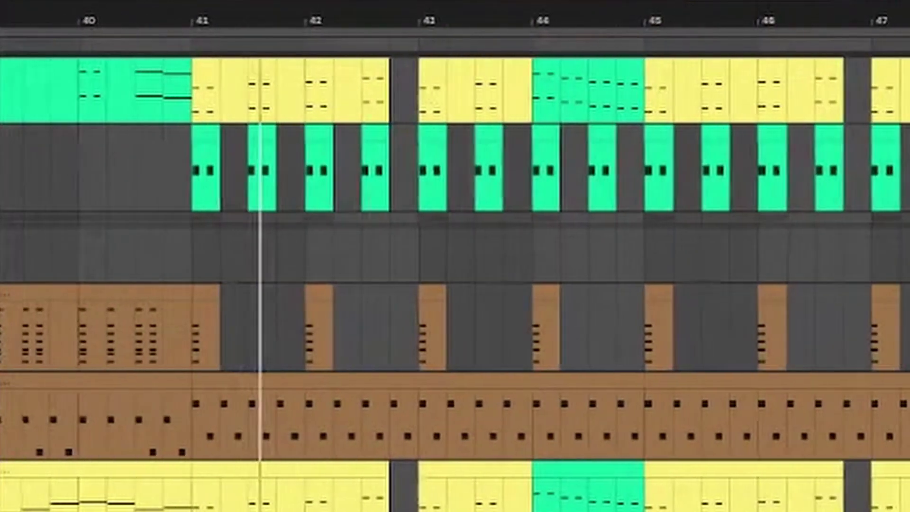
scroll(455, 261, right, 3)
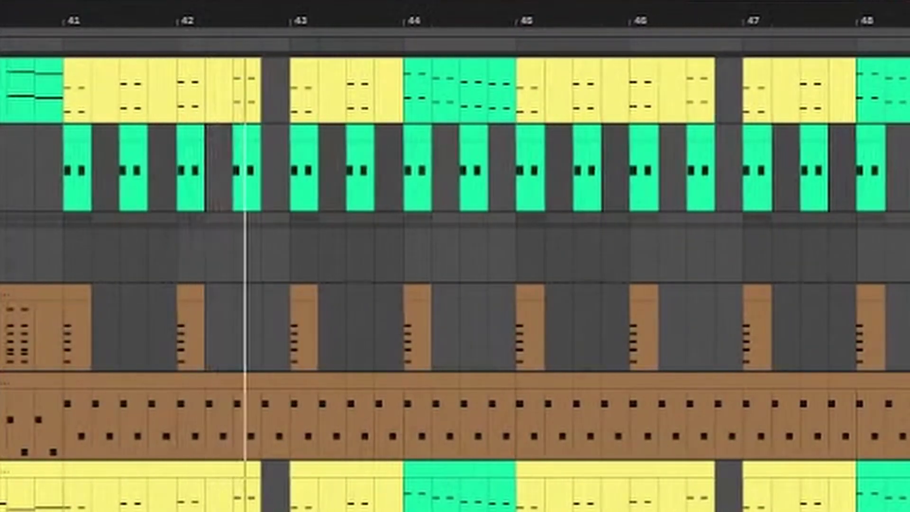
scroll(455, 261, right, 2)
scroll(455, 260, right, 4)
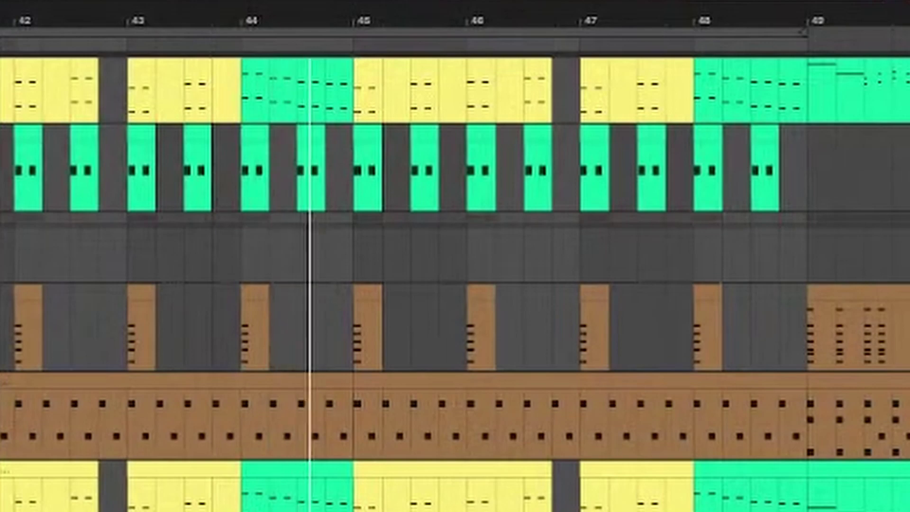
scroll(455, 260, right, 5)
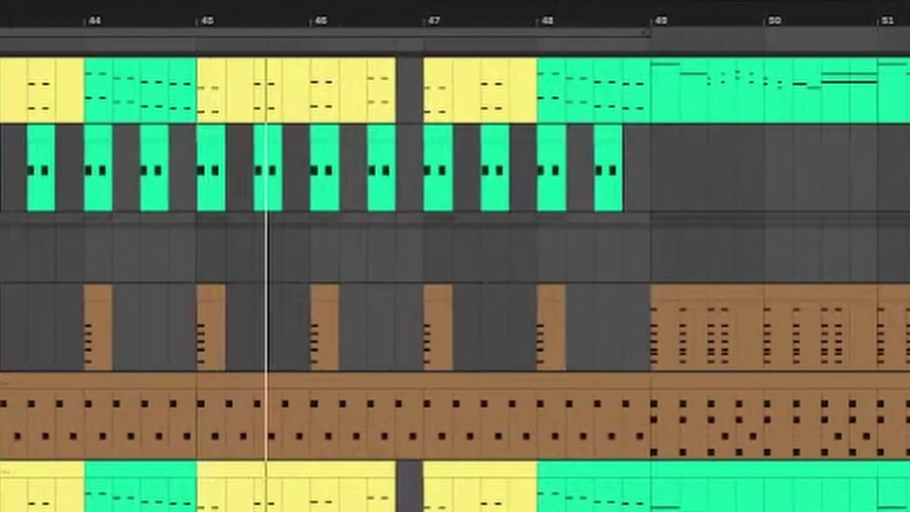
scroll(455, 261, right, 5)
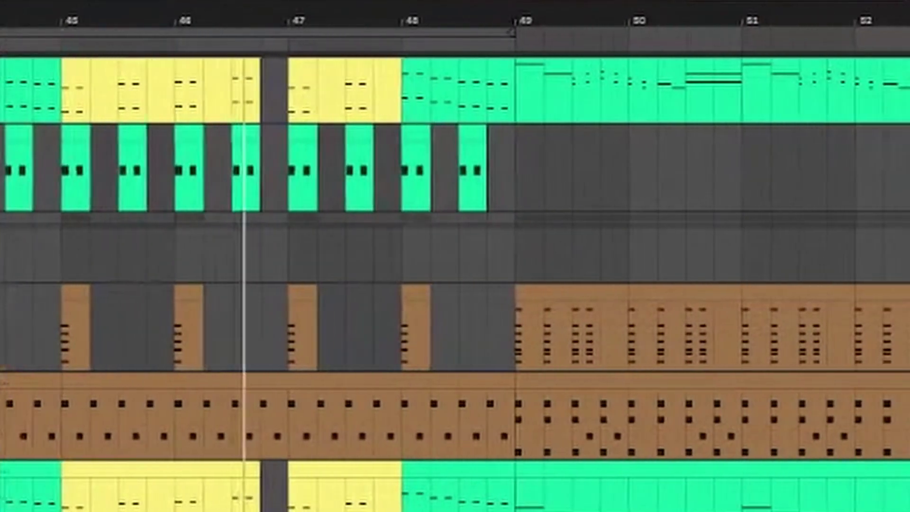
scroll(454, 261, right, 2)
scroll(455, 261, up, 3)
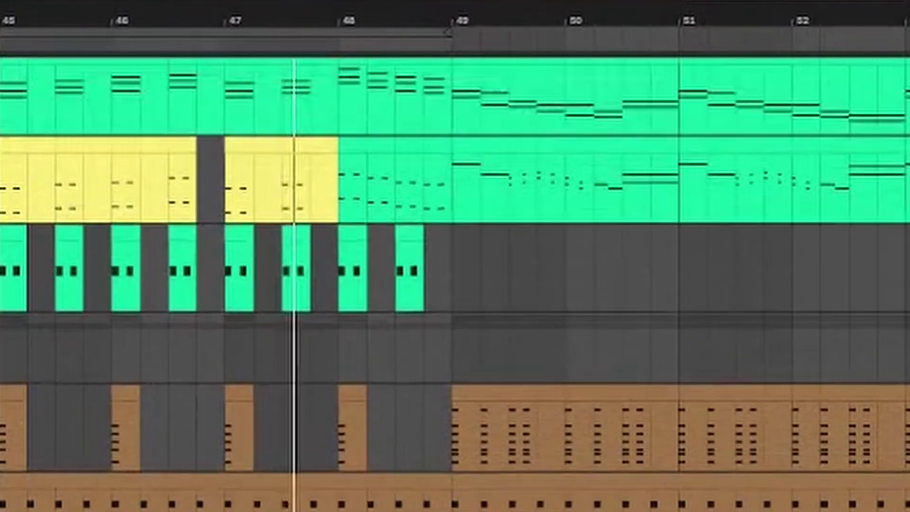
scroll(455, 260, down, 3)
- Follow the playback through the closing section from bar 49 to bar 57, examining the string and drum parts
scroll(455, 260, right, 7)
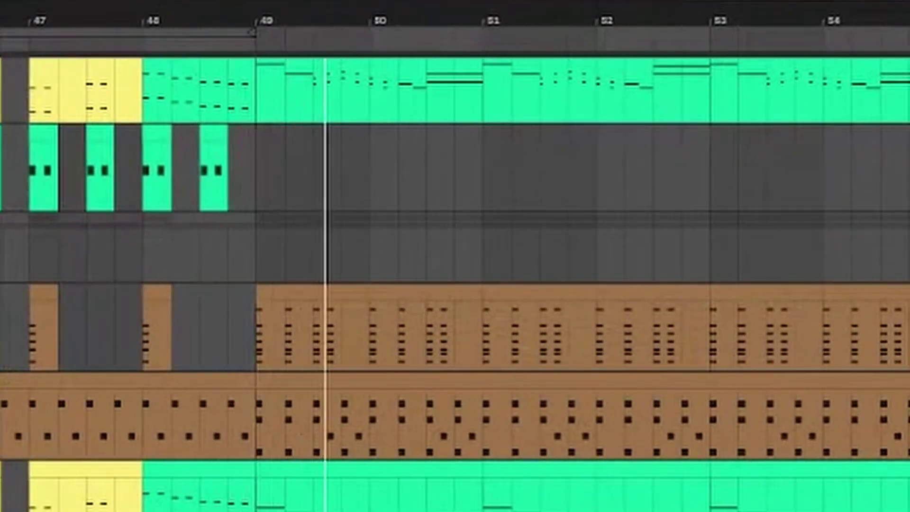
scroll(455, 261, right, 6)
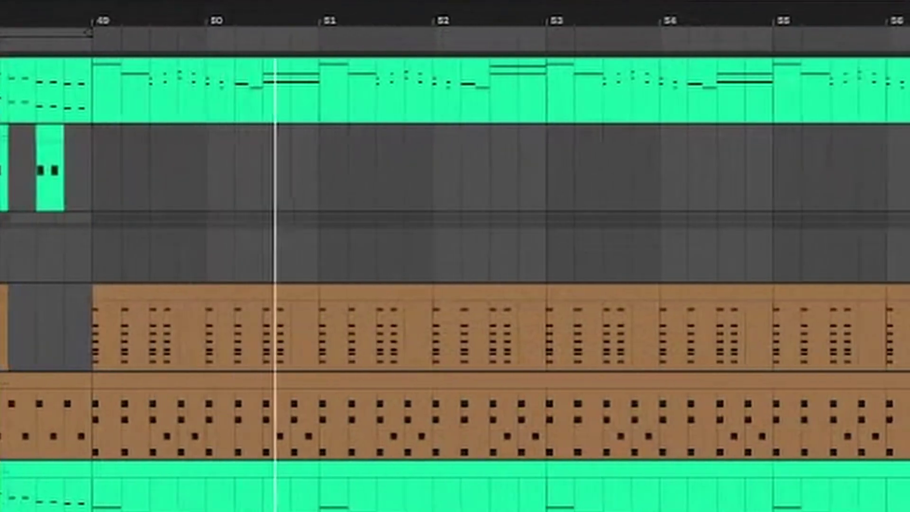
scroll(455, 261, right, 5)
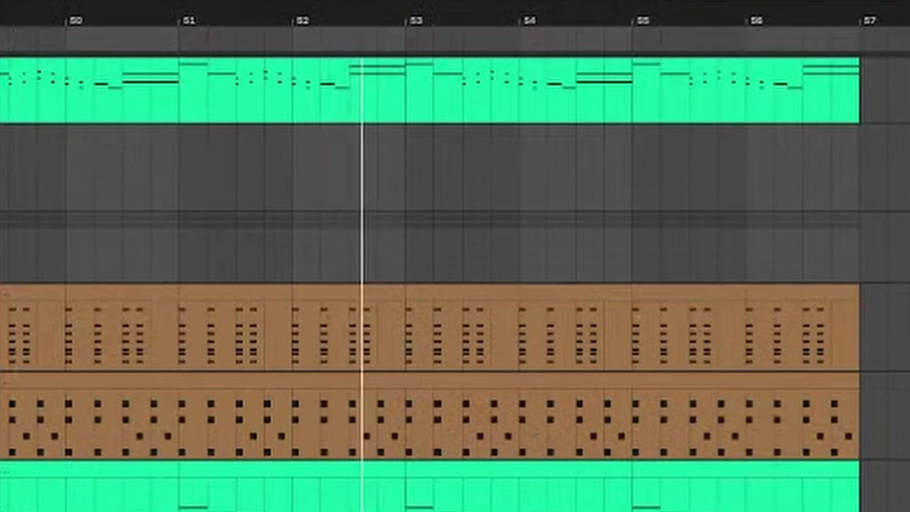
scroll(455, 261, right, 3)
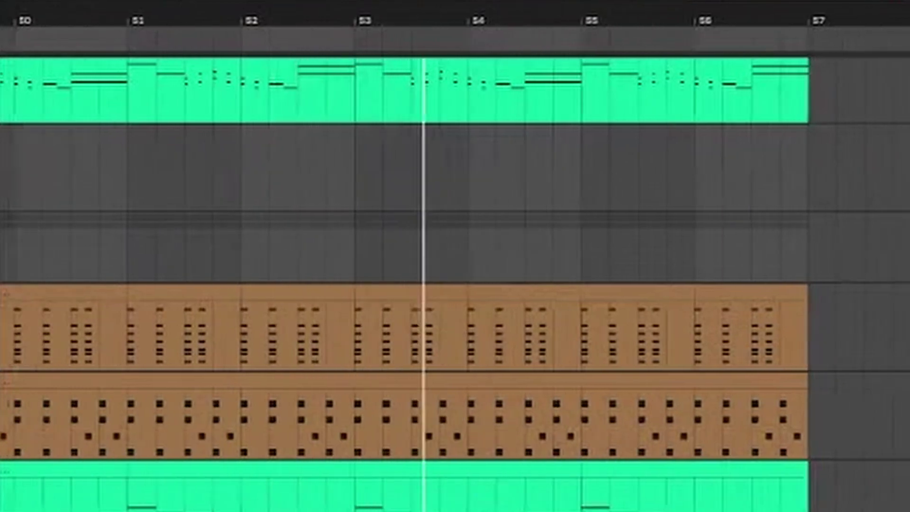
scroll(455, 284, up, 3)
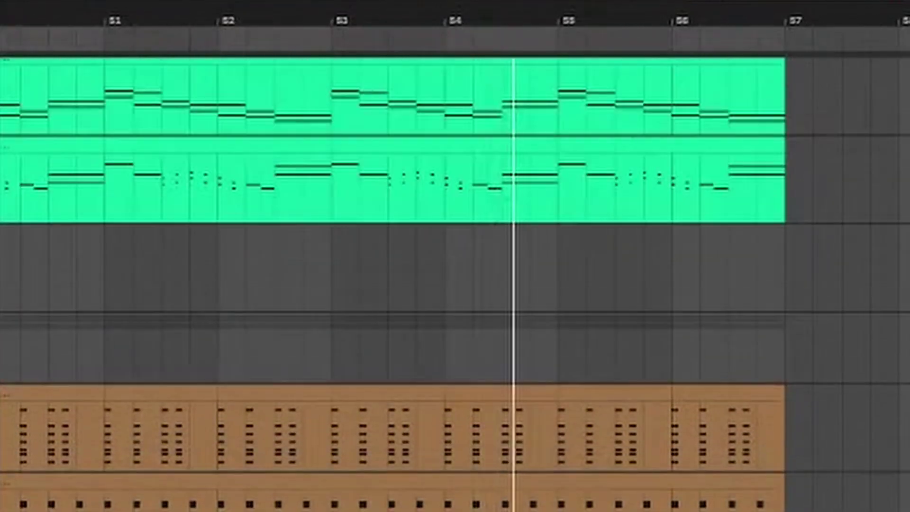
drag(826, 21, 801, 13)
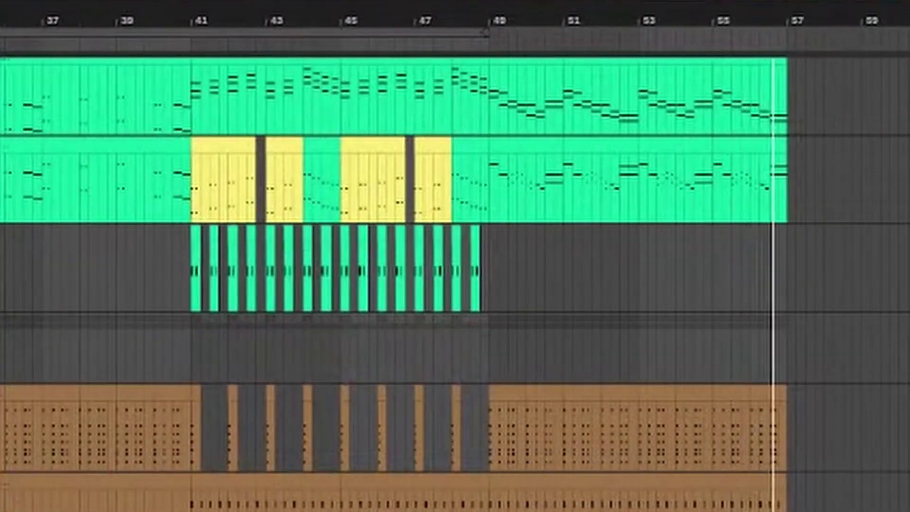